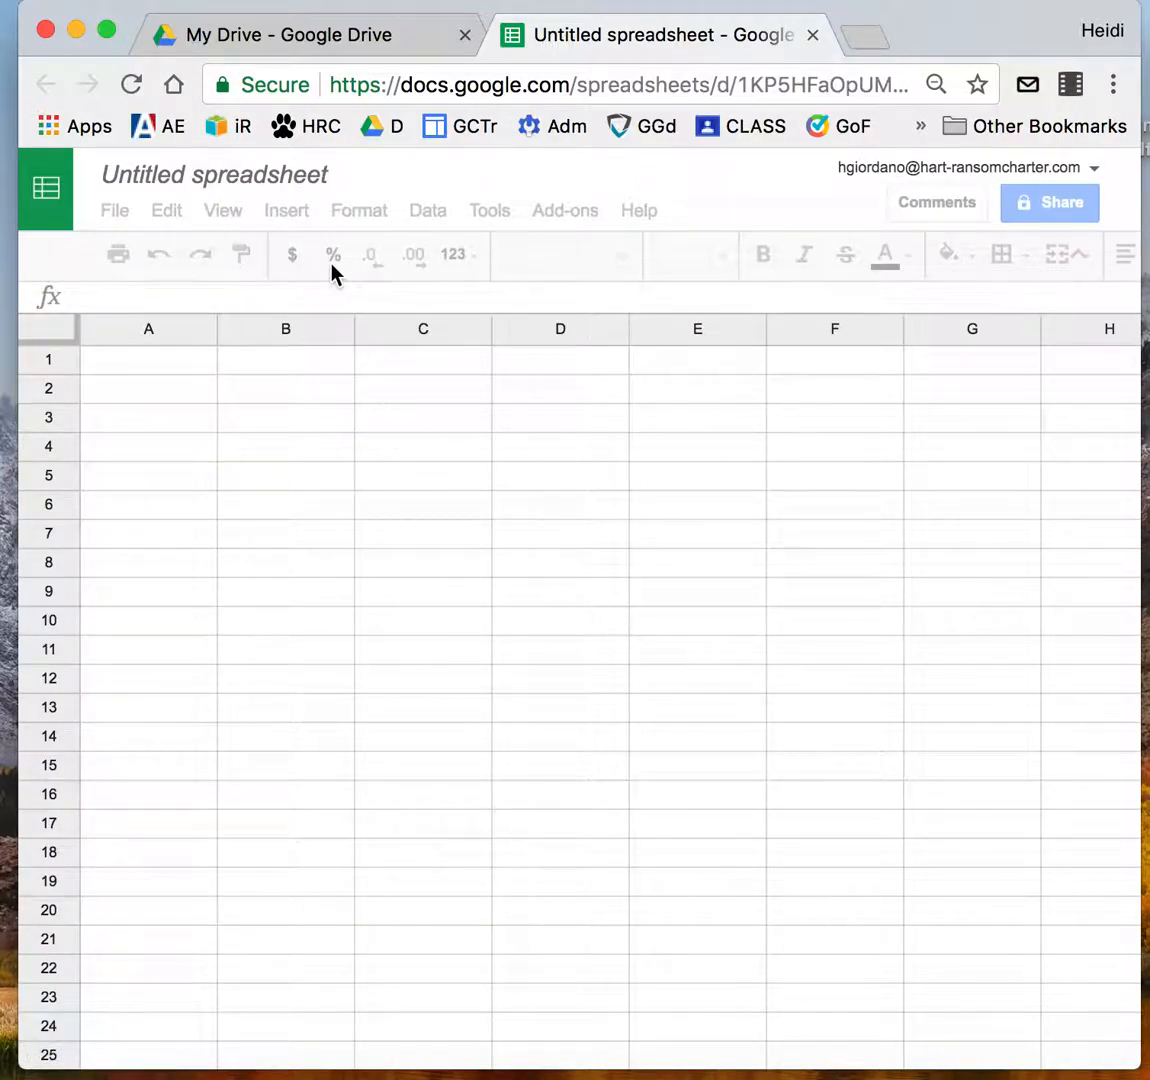
Step: Rename the untitled spreadsheet with the owner's name, a hyphen and "Google Sheets 1"
left_click(336, 175)
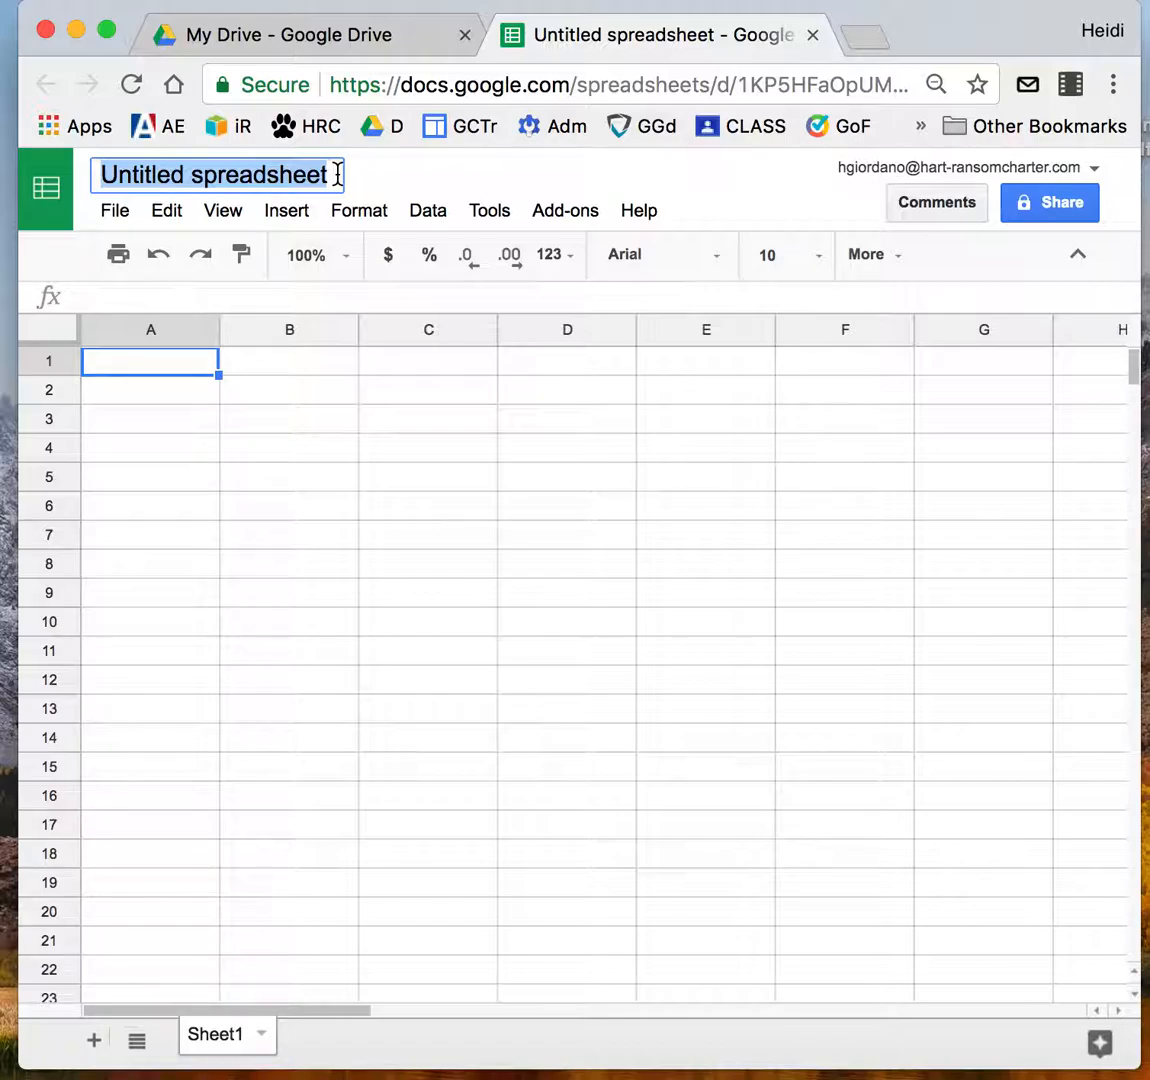
type("H")
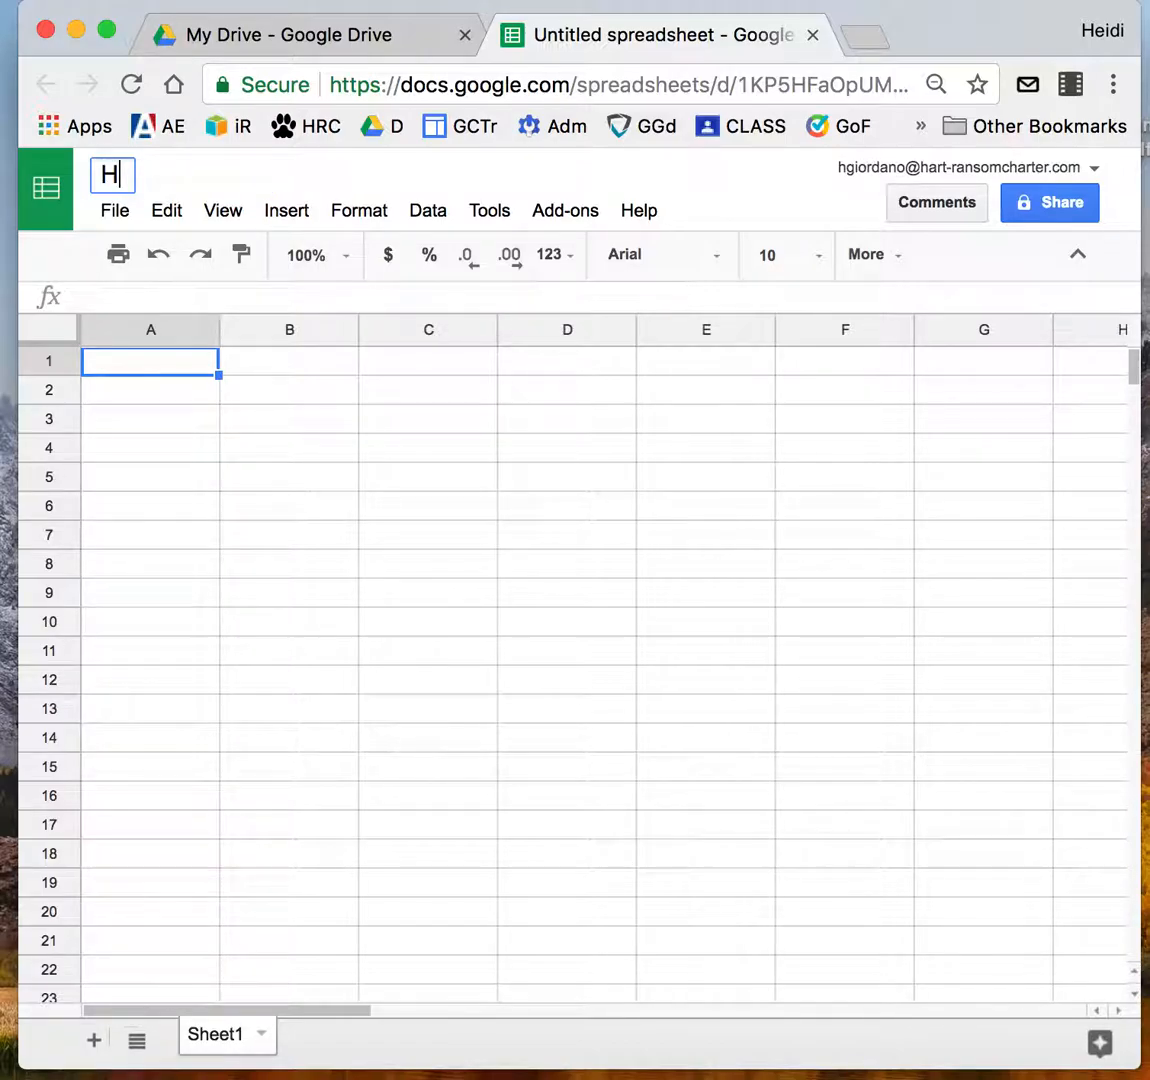
type(" Giordano")
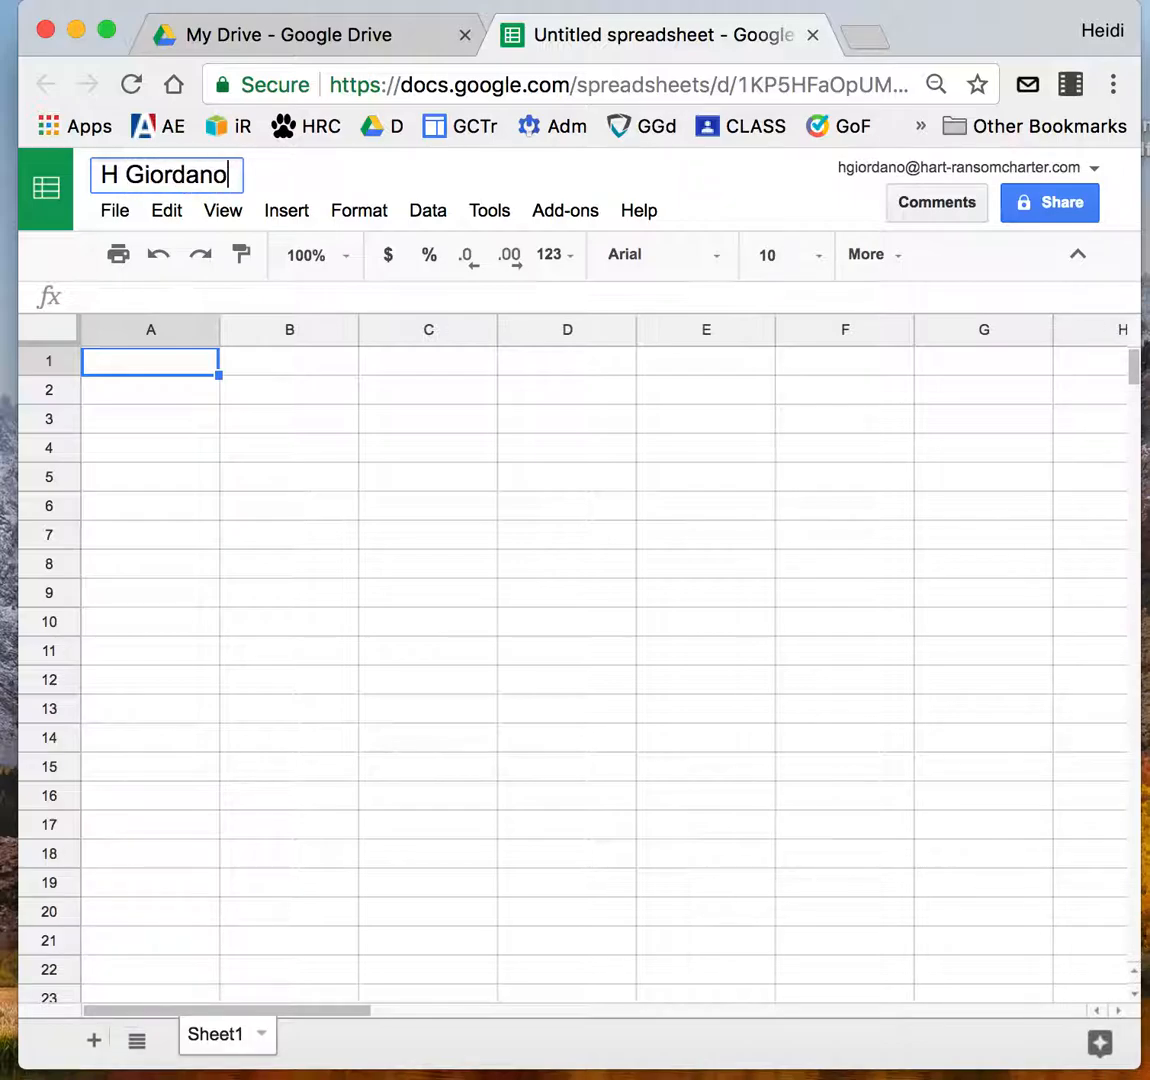
type("Google ")
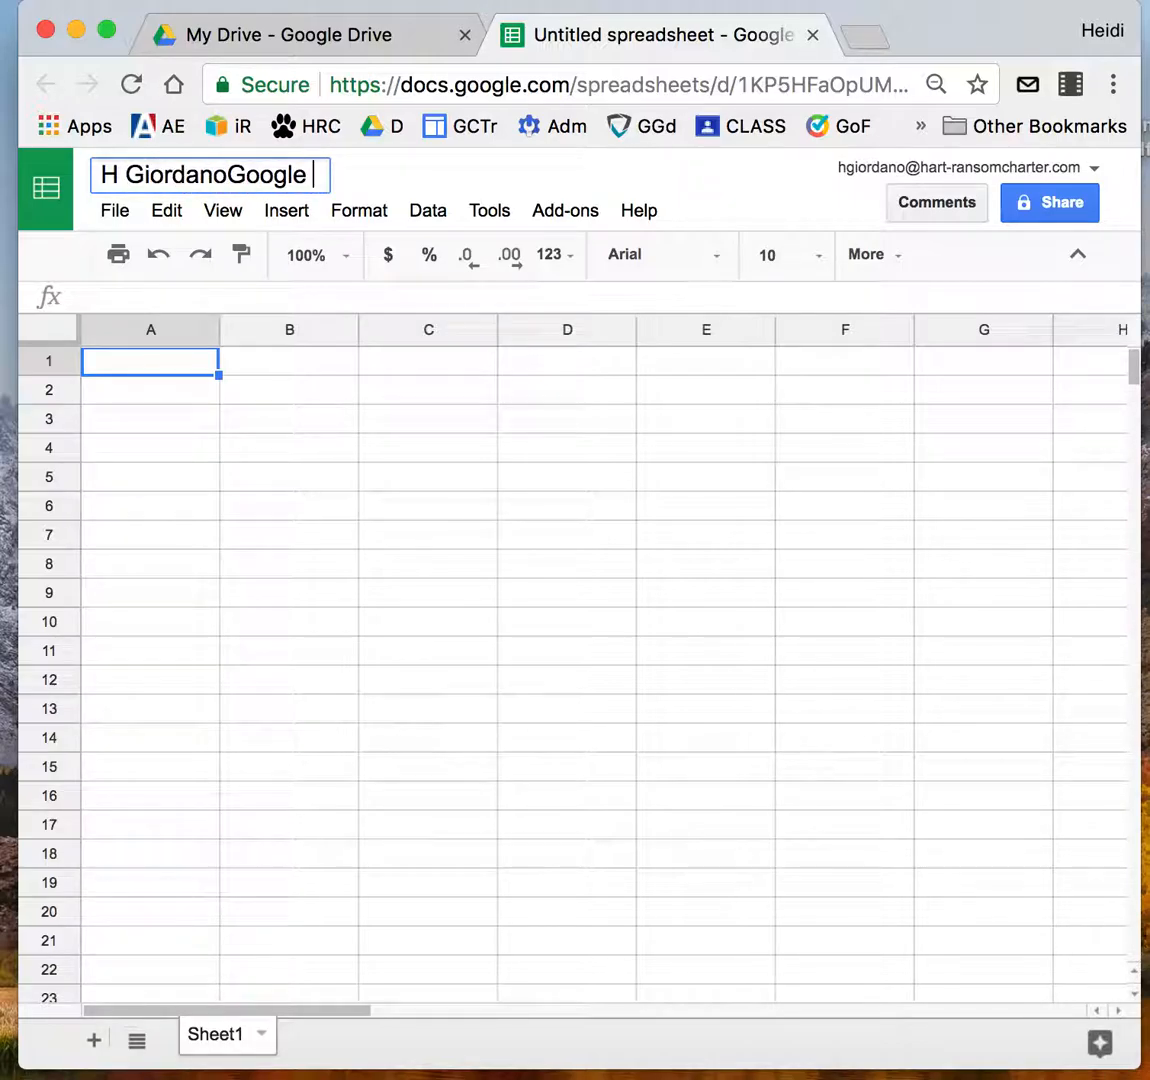
type("Sheets 1")
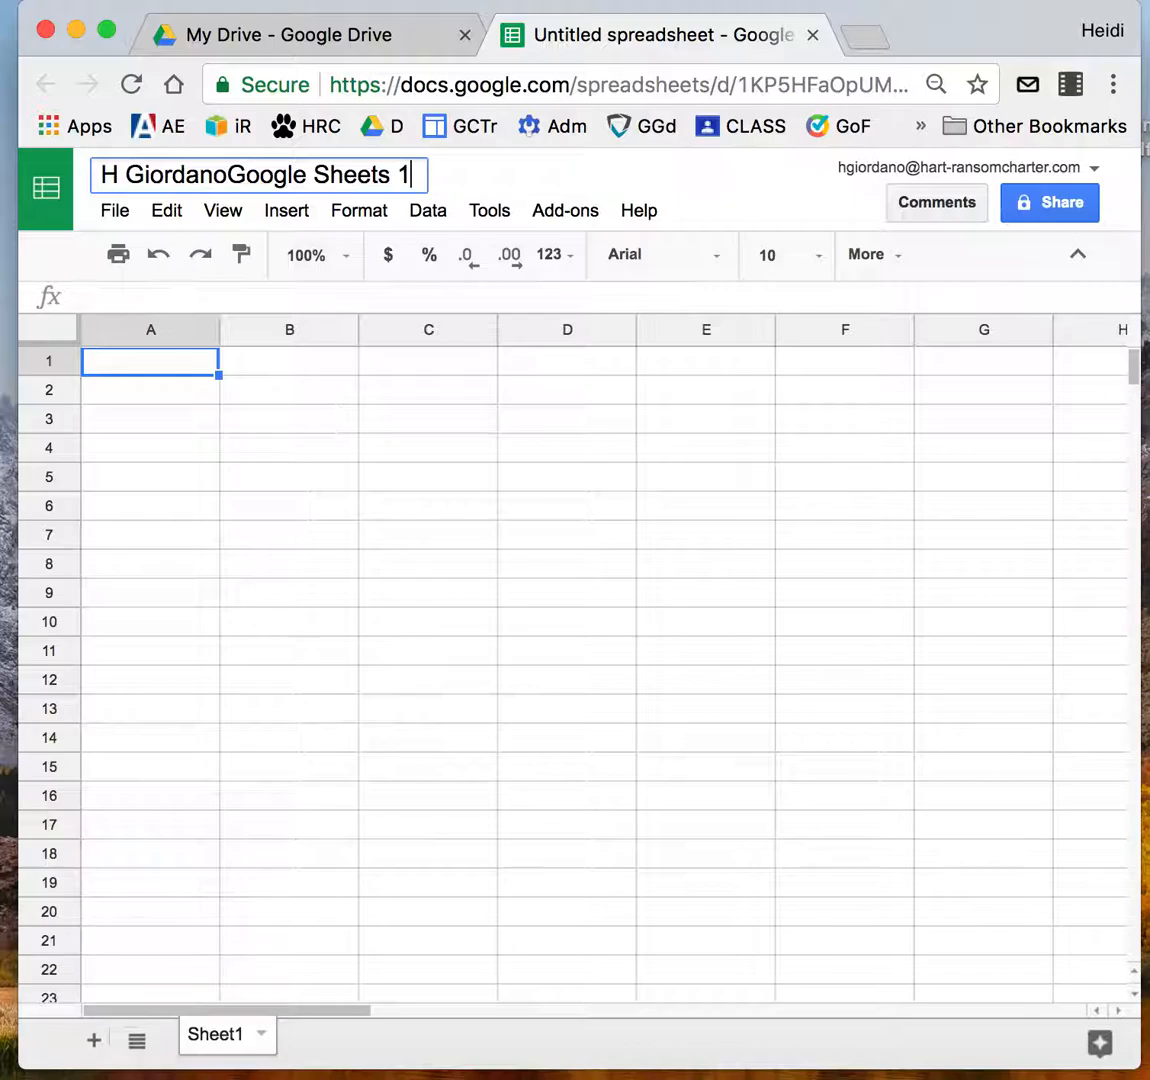
left_click(231, 175)
type("-")
left_click(366, 415)
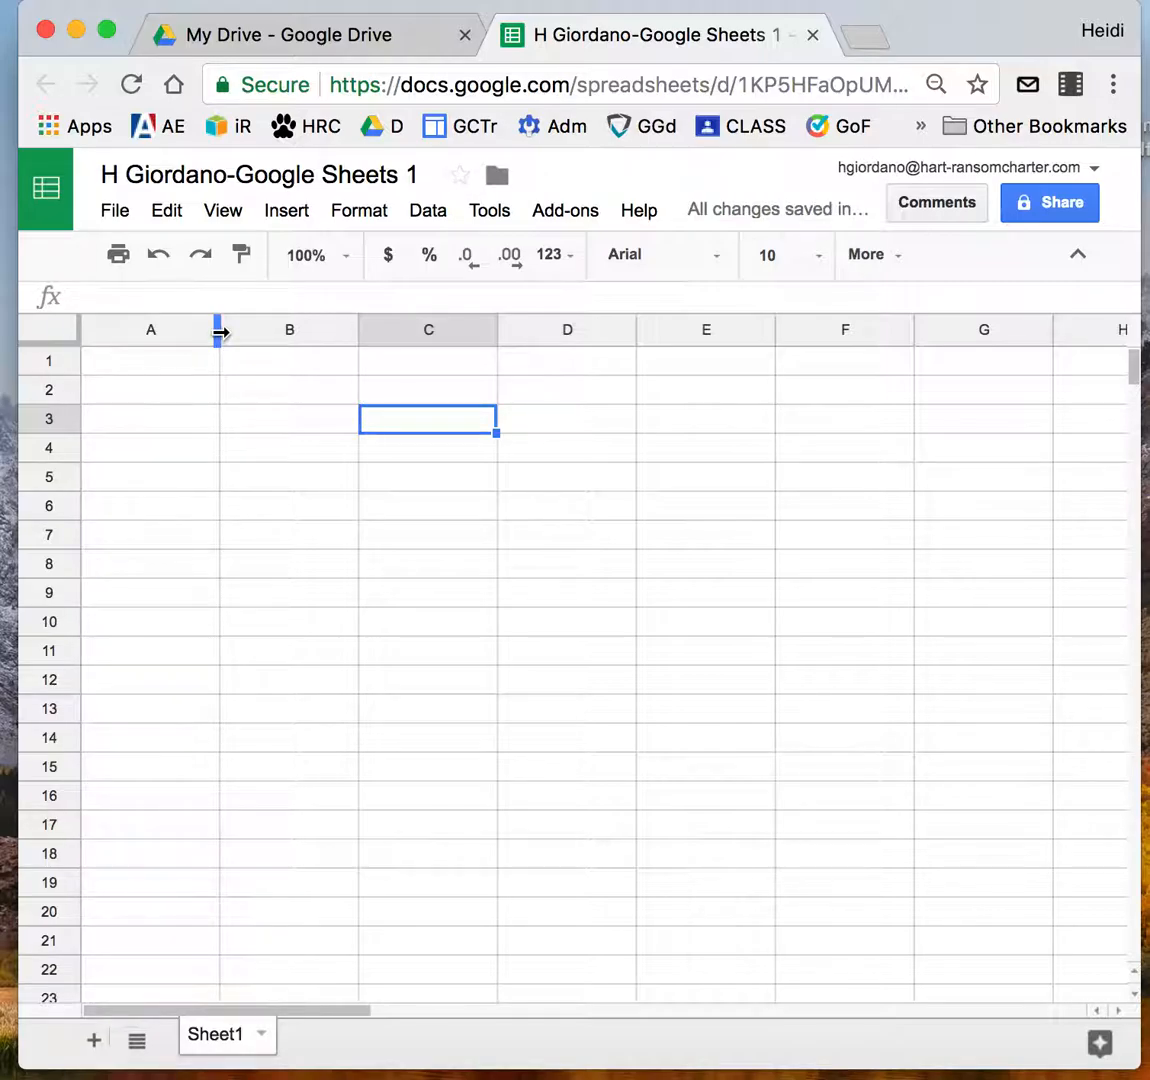
Step: Widen columns A and B to just over one and a half times their default width
left_click_drag(219, 332, 303, 331)
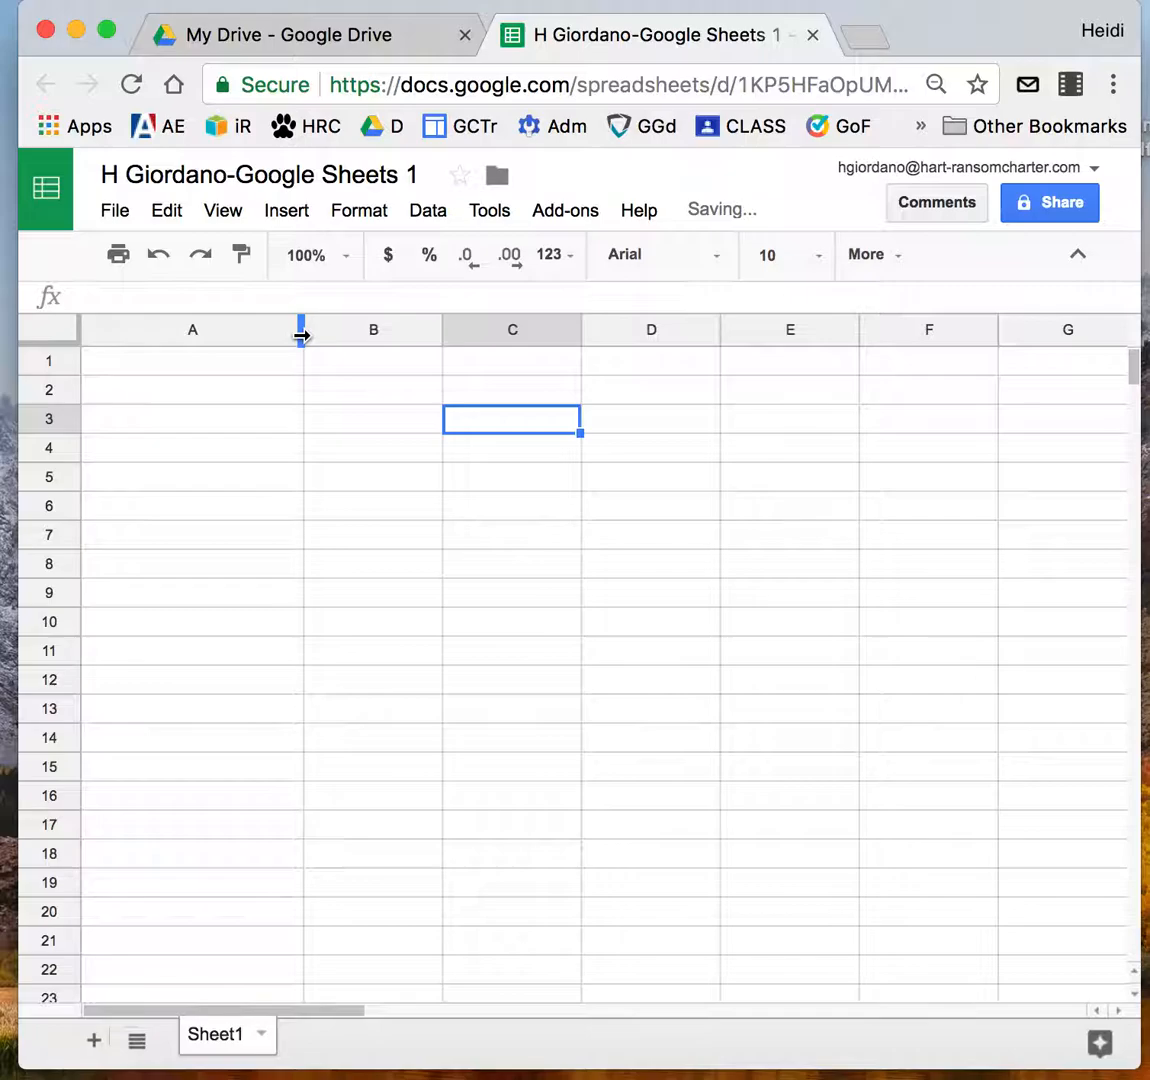
left_click_drag(442, 329, 534, 329)
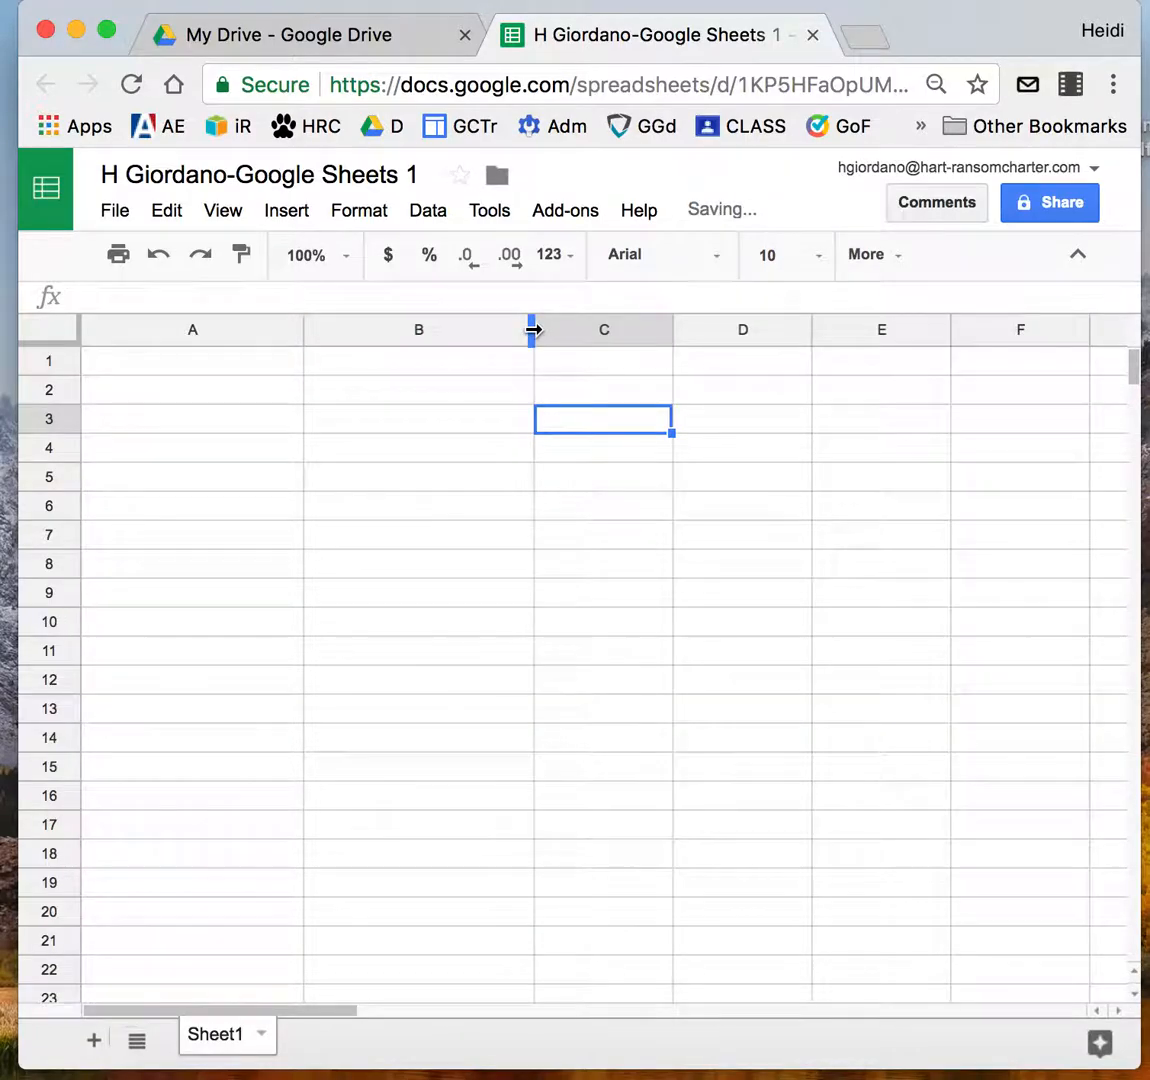
left_click(240, 330)
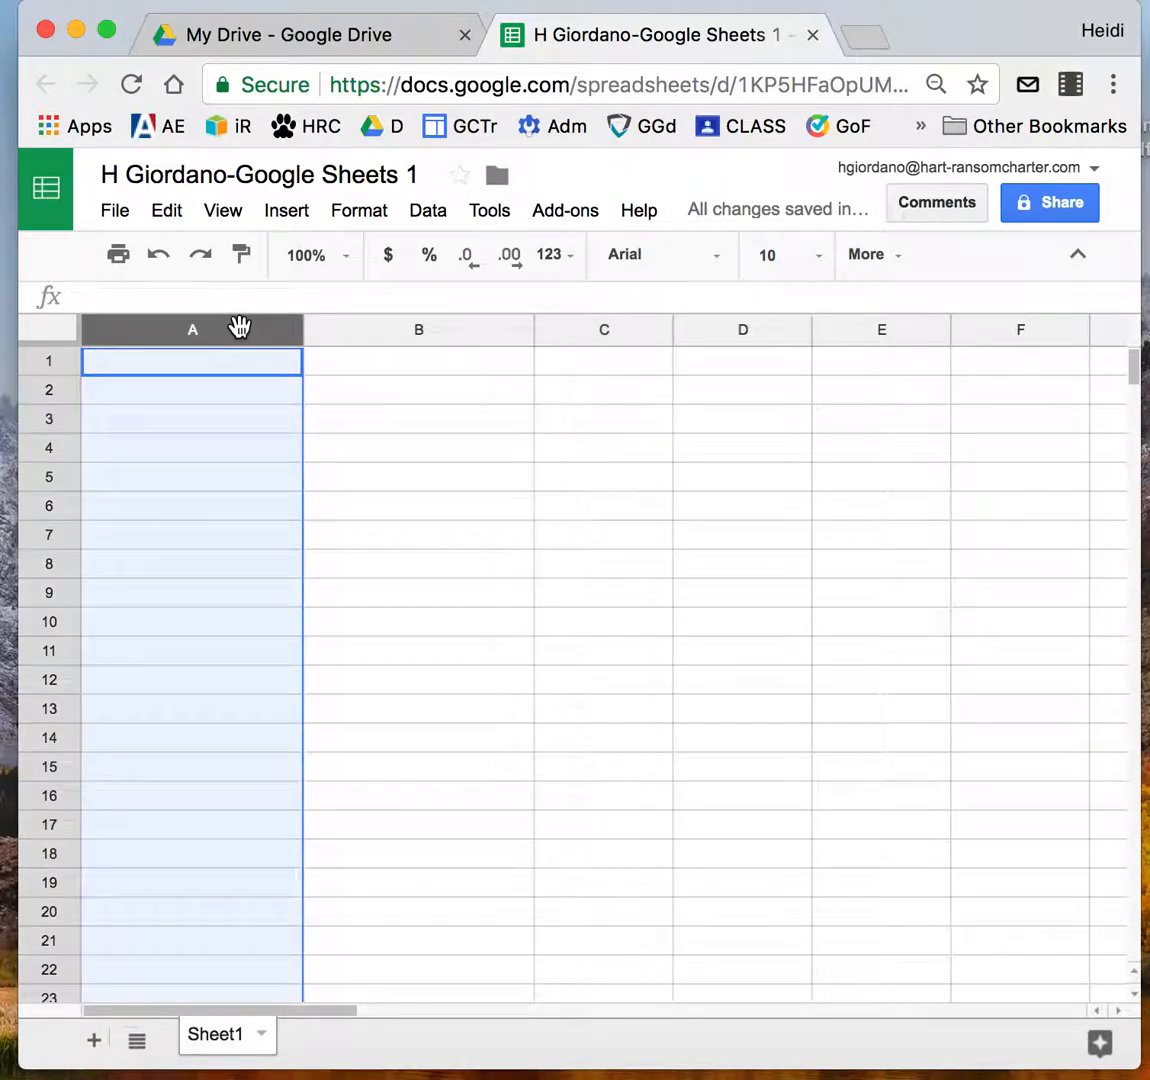
left_click(448, 497)
Step: Enter the headers Name, Grade and Phone Number in cells A1, B1 and C1
left_click(272, 372)
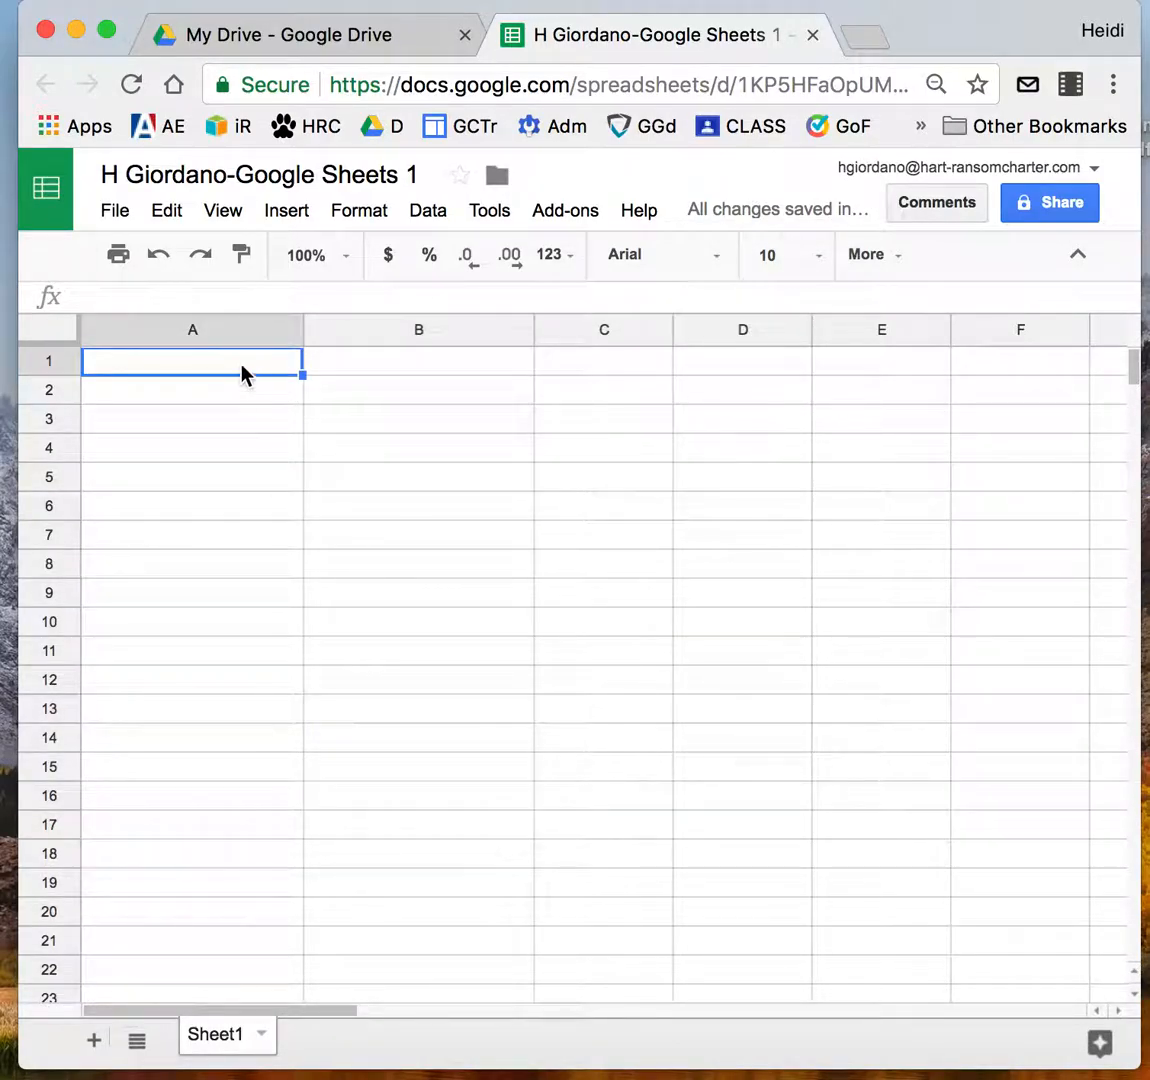
double_click(241, 362)
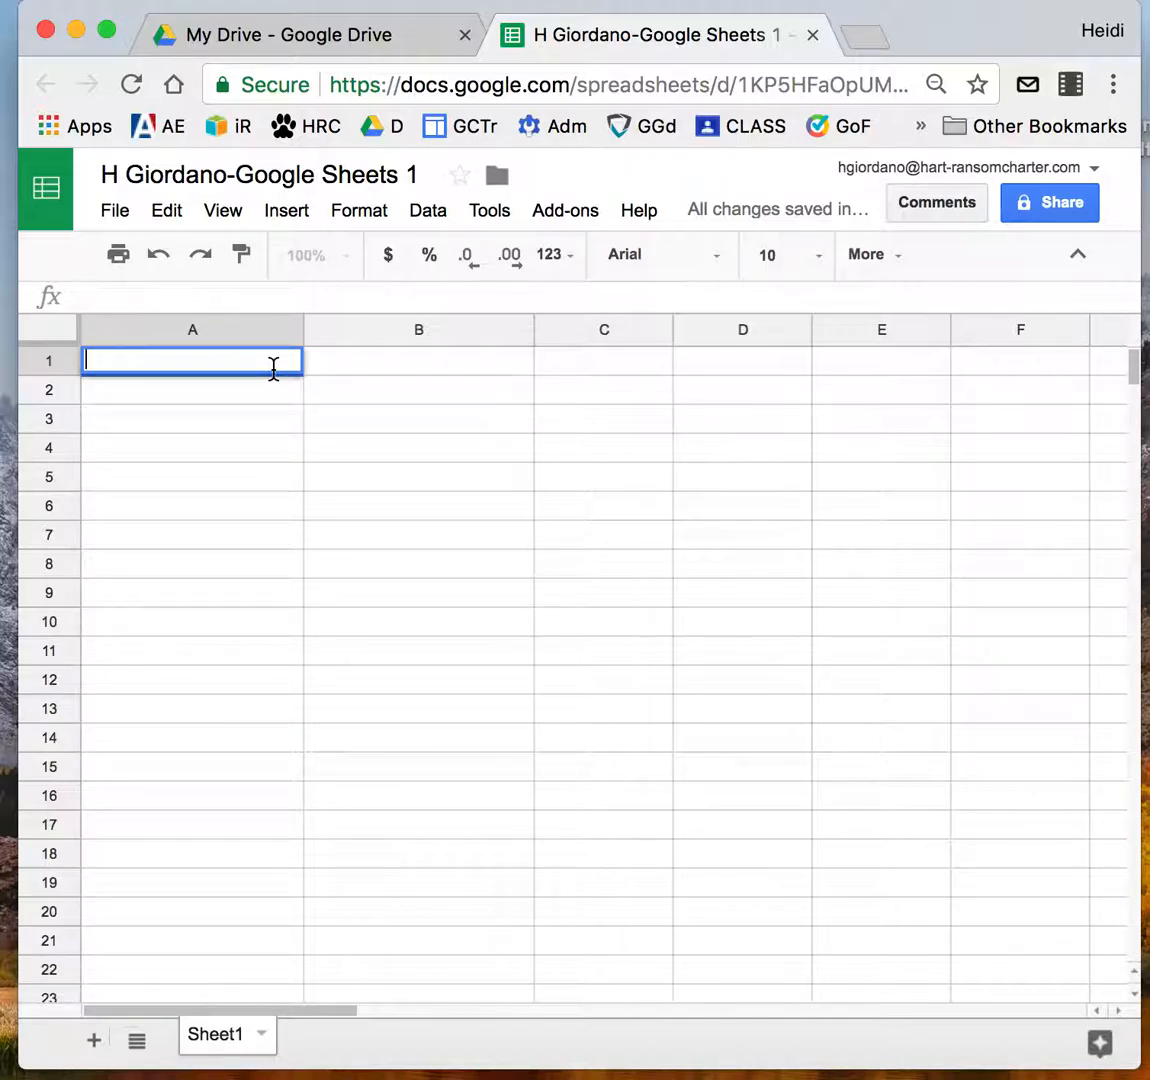
type("Name")
key("Tab")
type("Grade")
key("Tab")
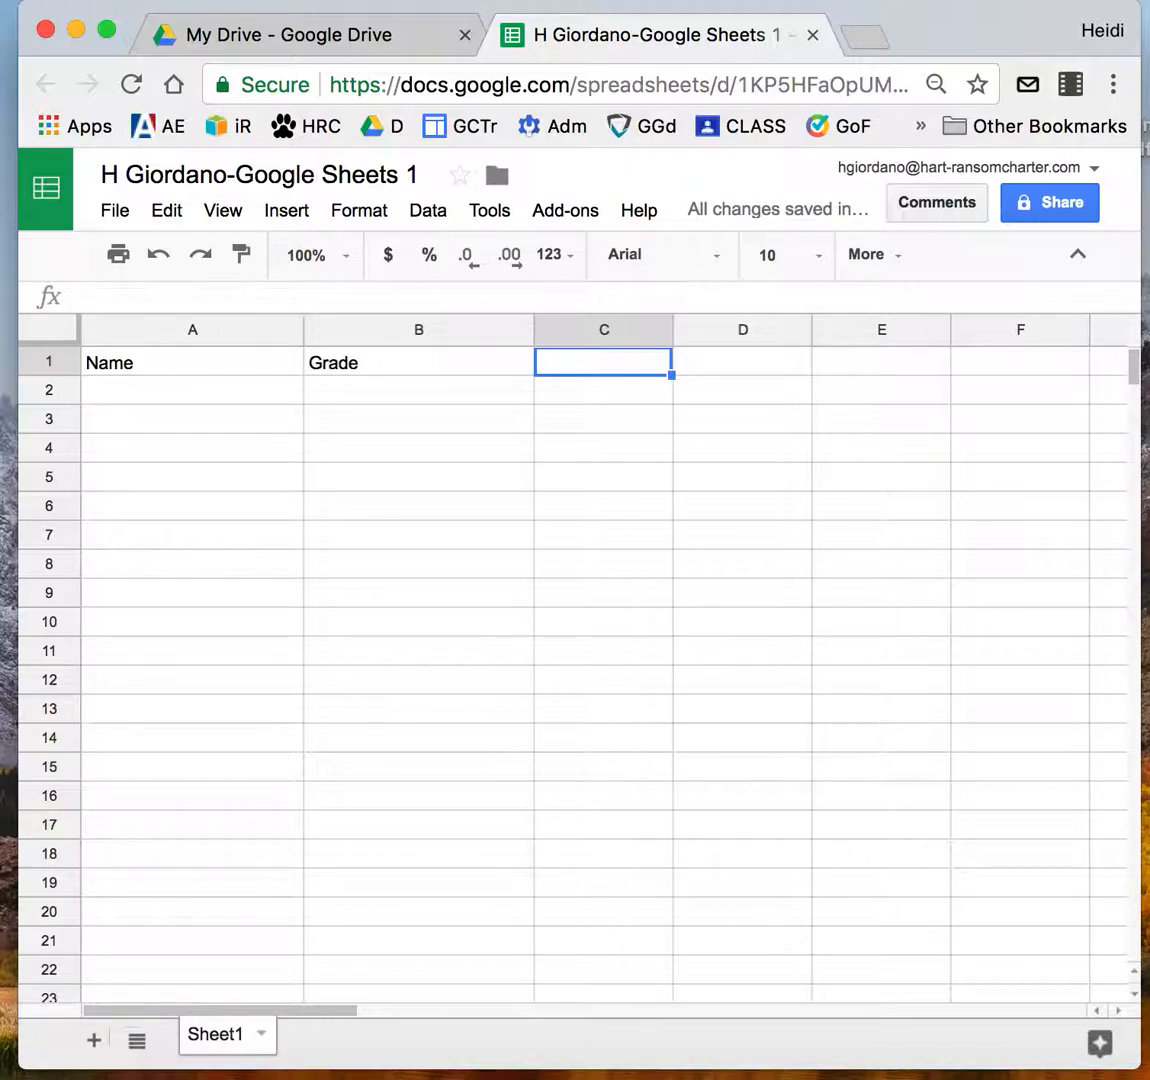
type("Phone")
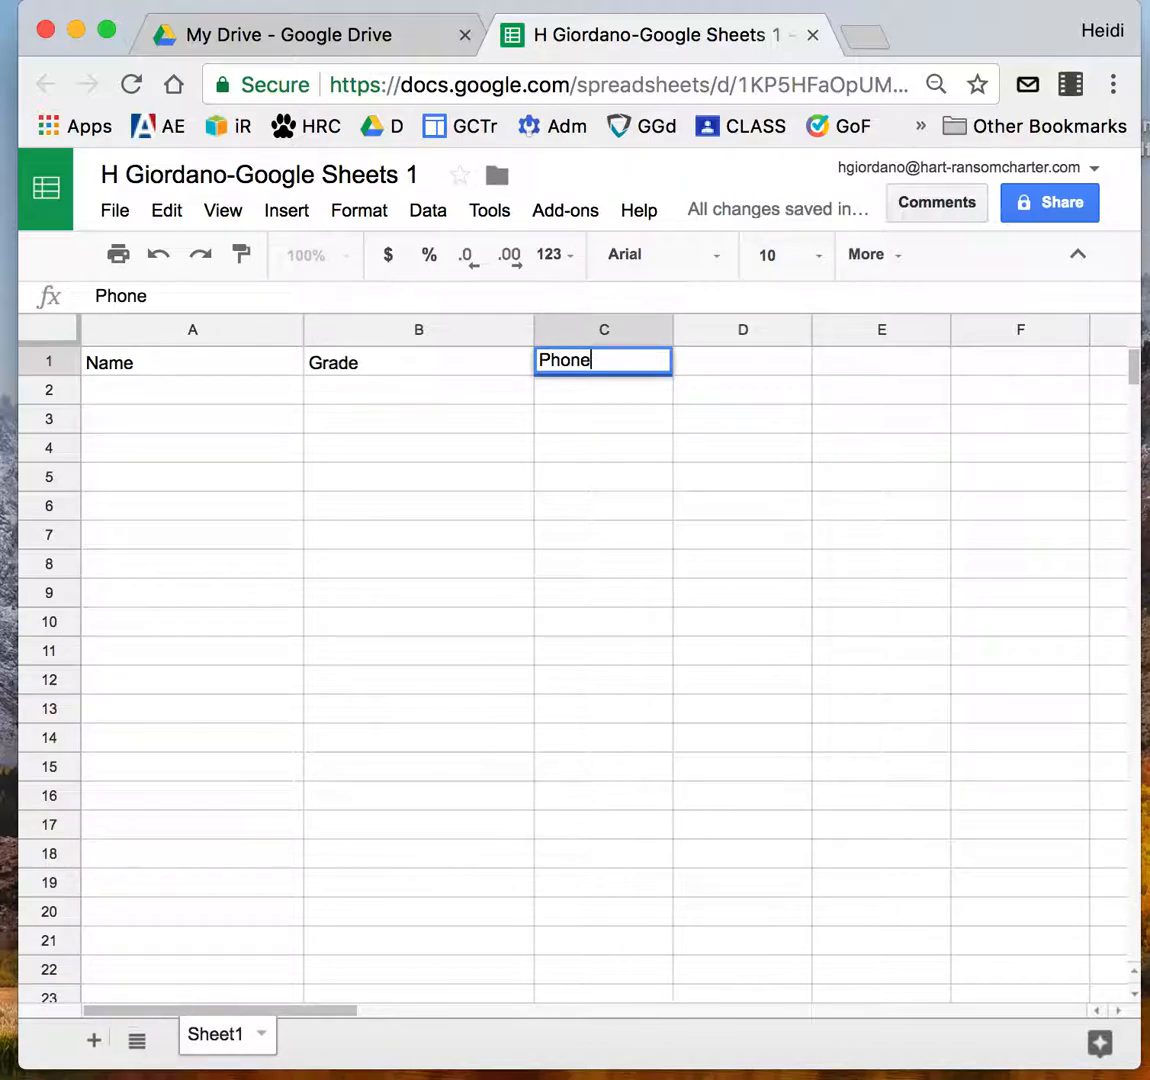
type(" Number")
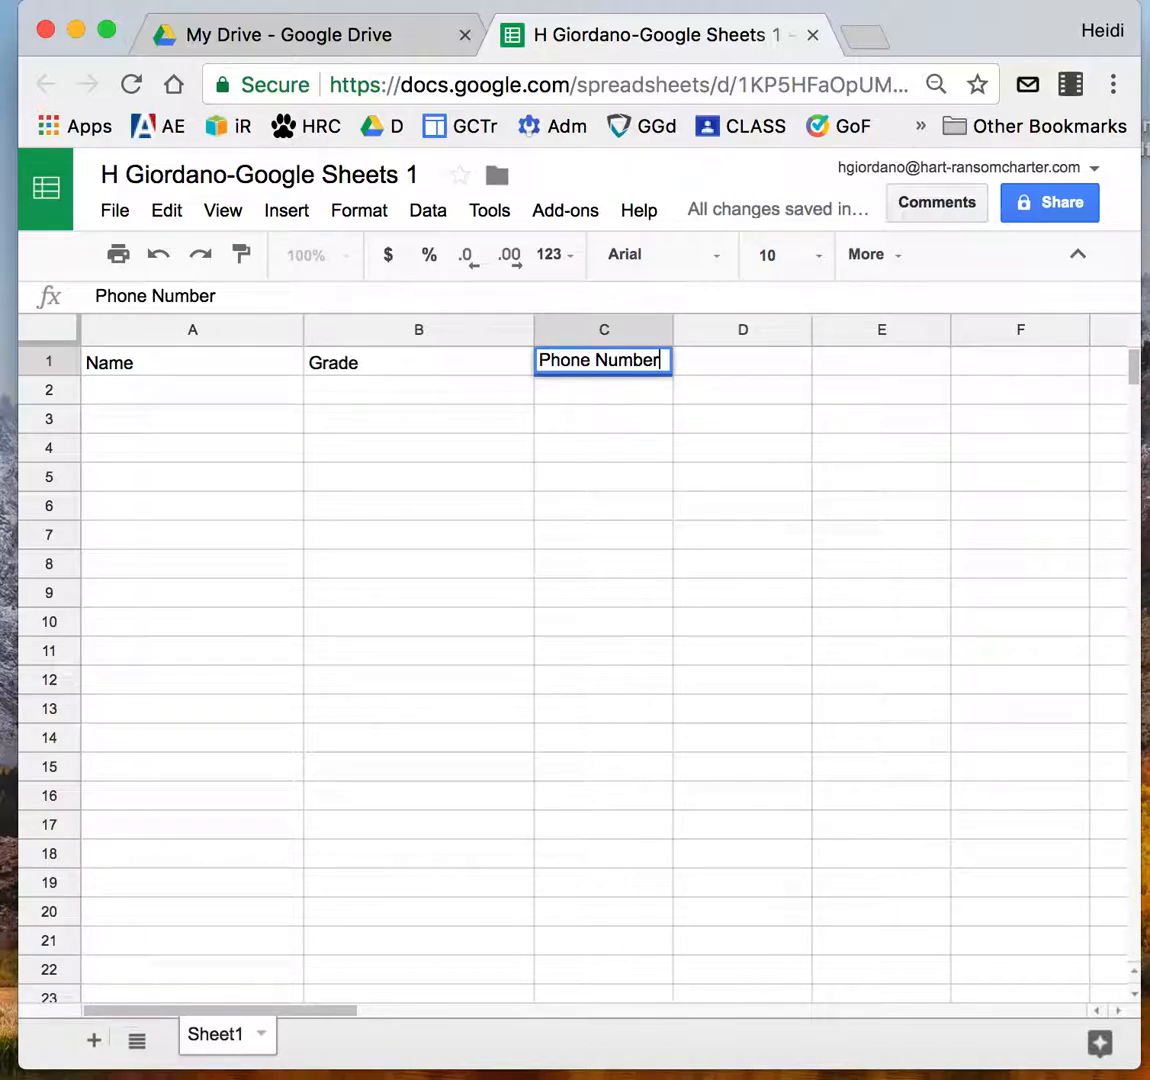
left_click(298, 422)
Step: Fill the header cells A1 to C1 with yellow
left_click(62, 370)
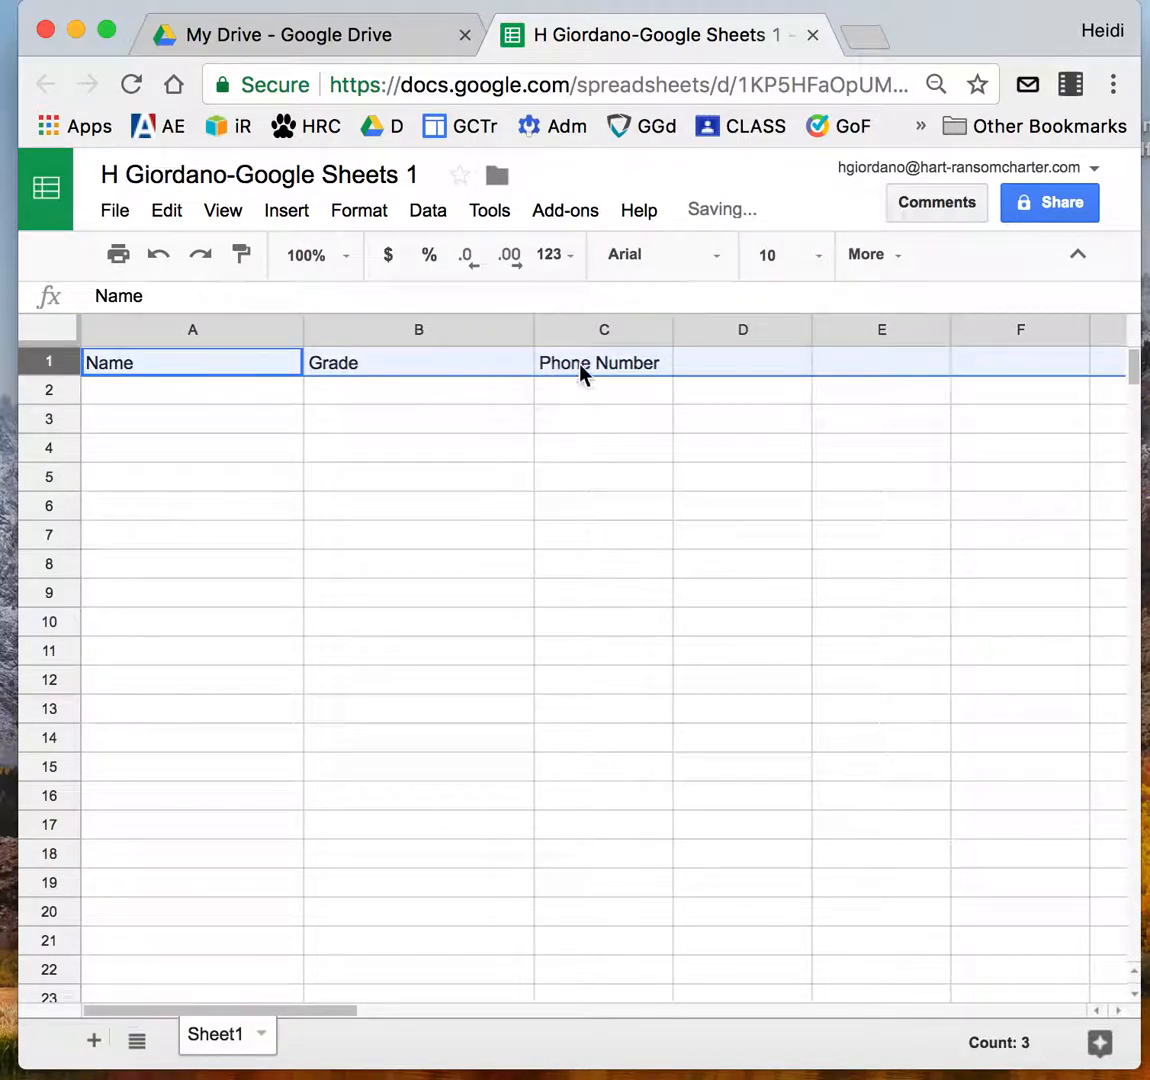
left_click(606, 368, "shift")
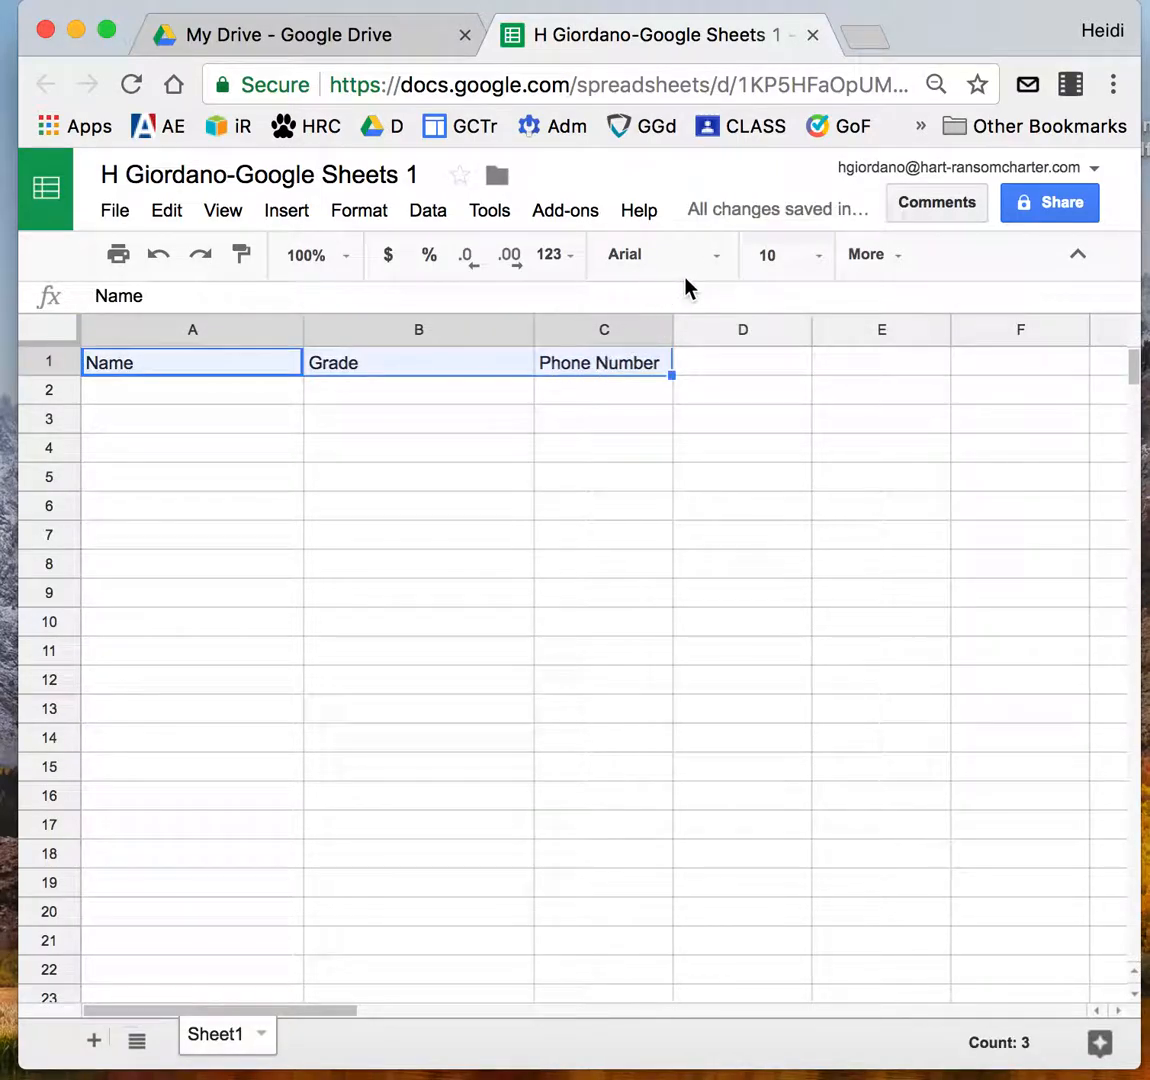
left_click(882, 257)
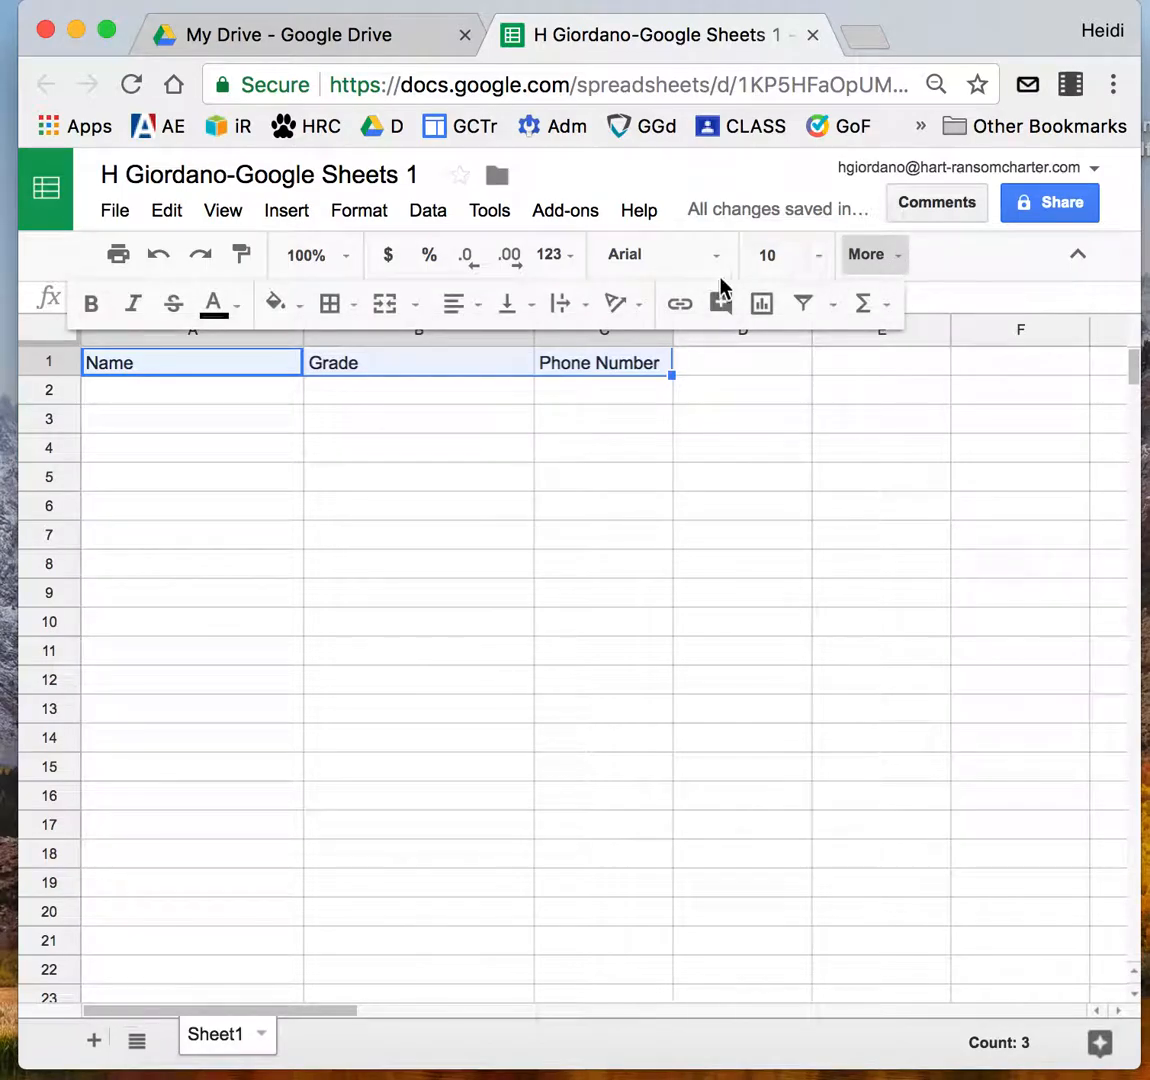
left_click(280, 303)
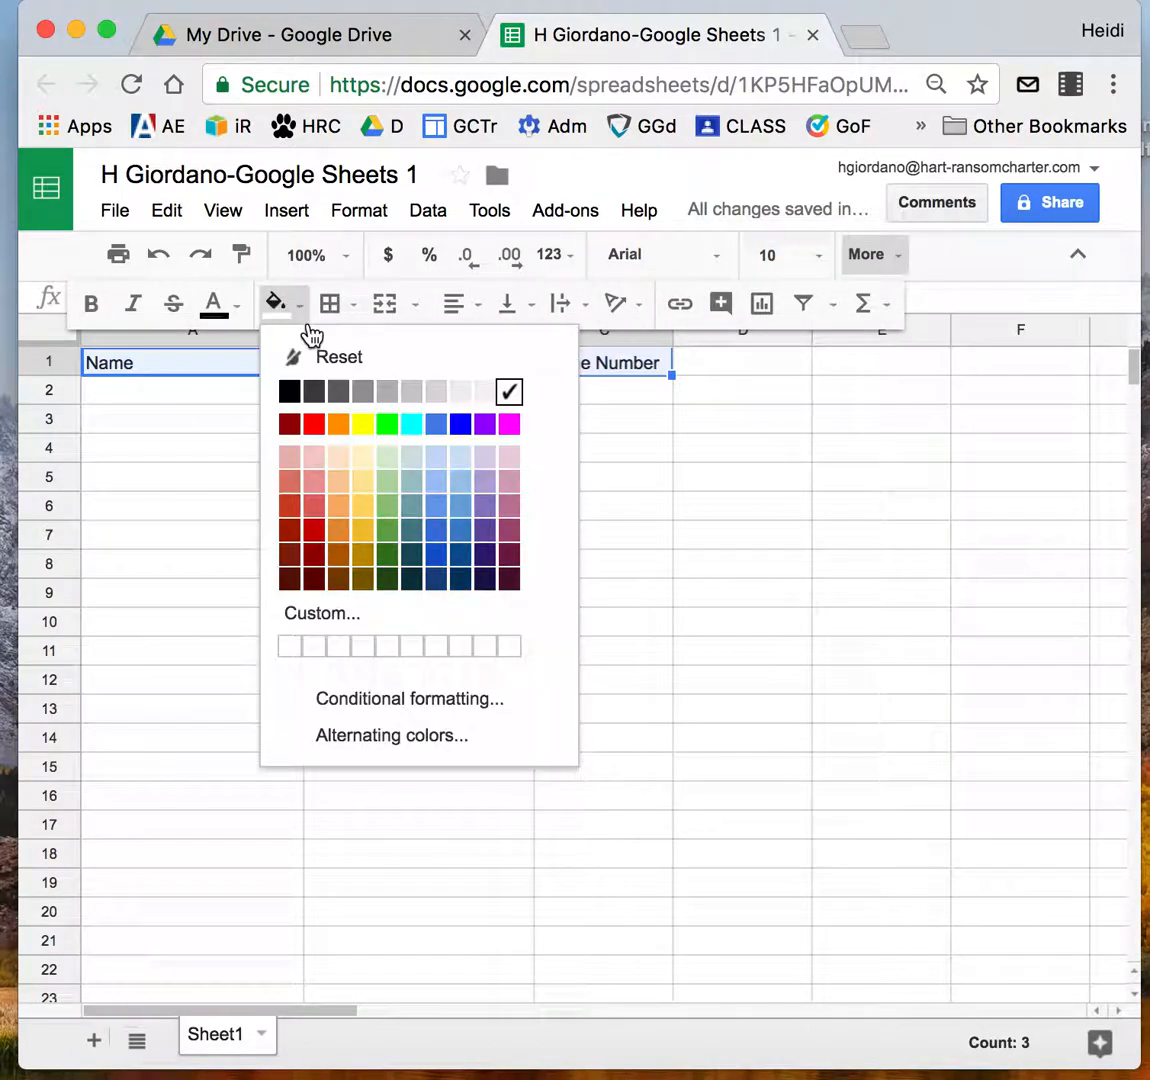
left_click(372, 423)
left_click(318, 418)
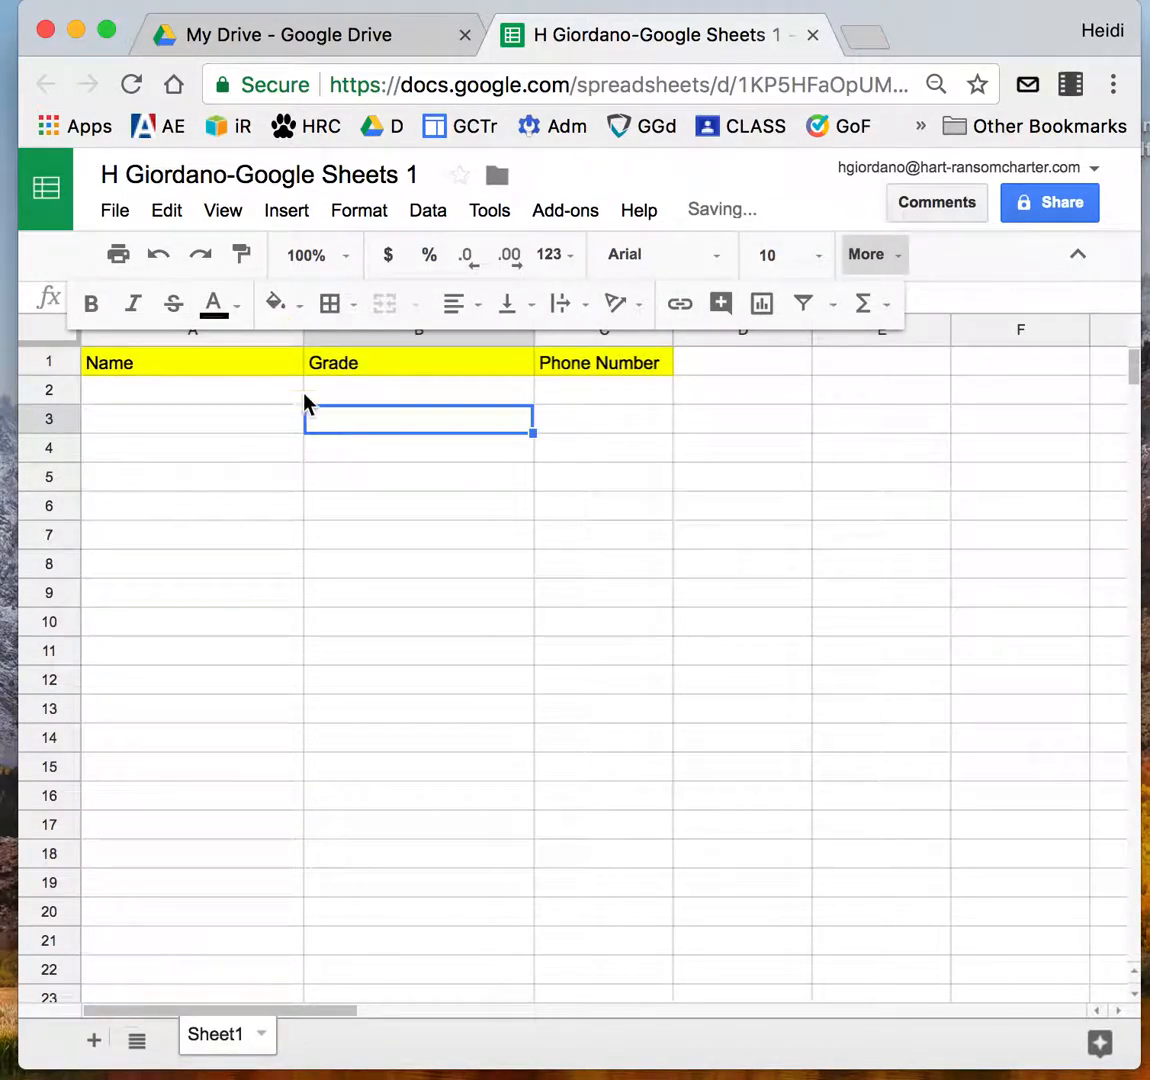
Step: Freeze the header row so that row 1 stays above the scrolling rows
left_click_drag(285, 348, 285, 382)
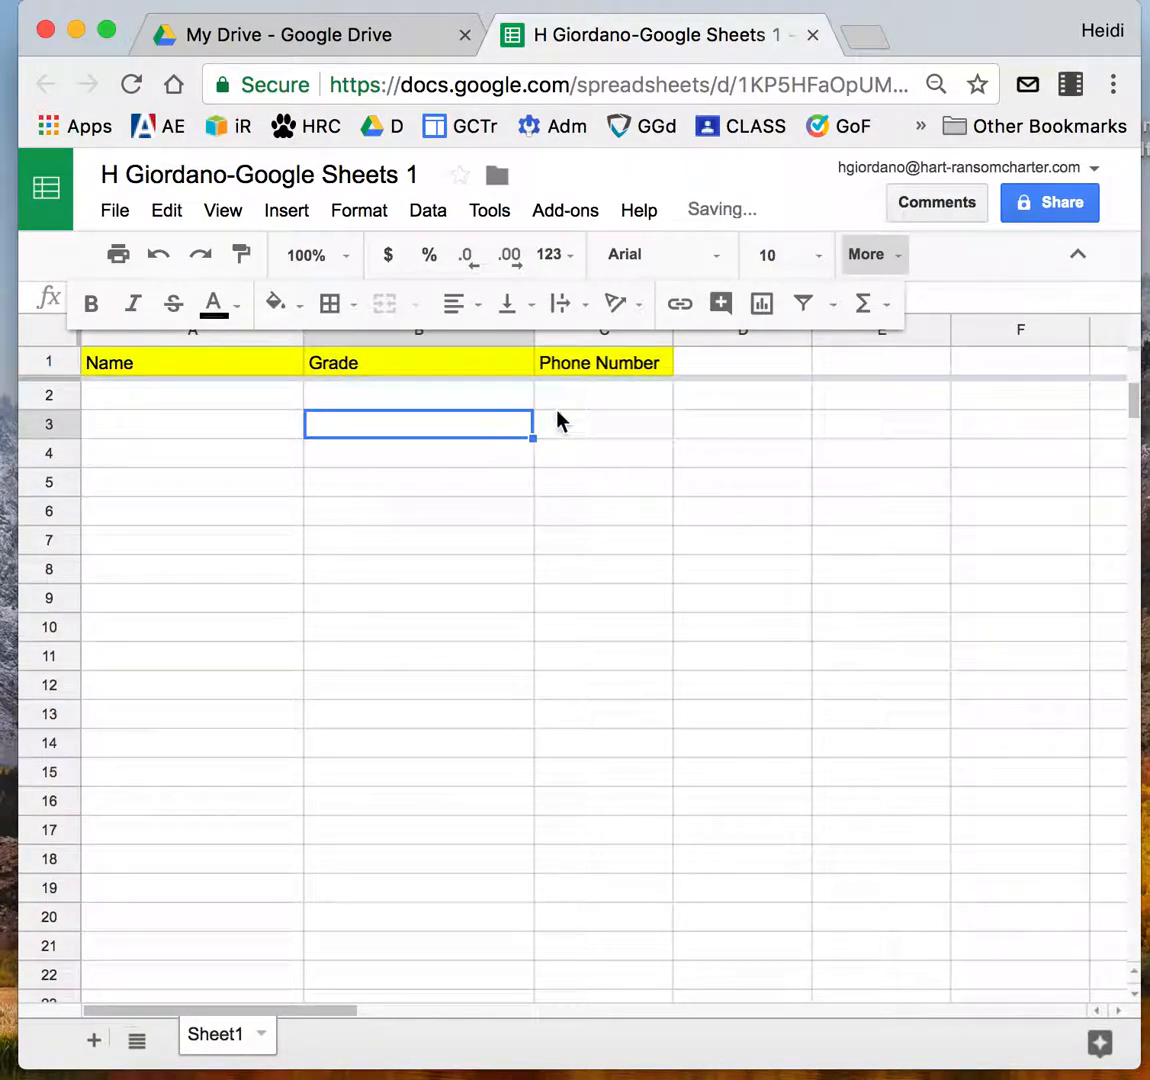
left_click(594, 392)
left_click(266, 404)
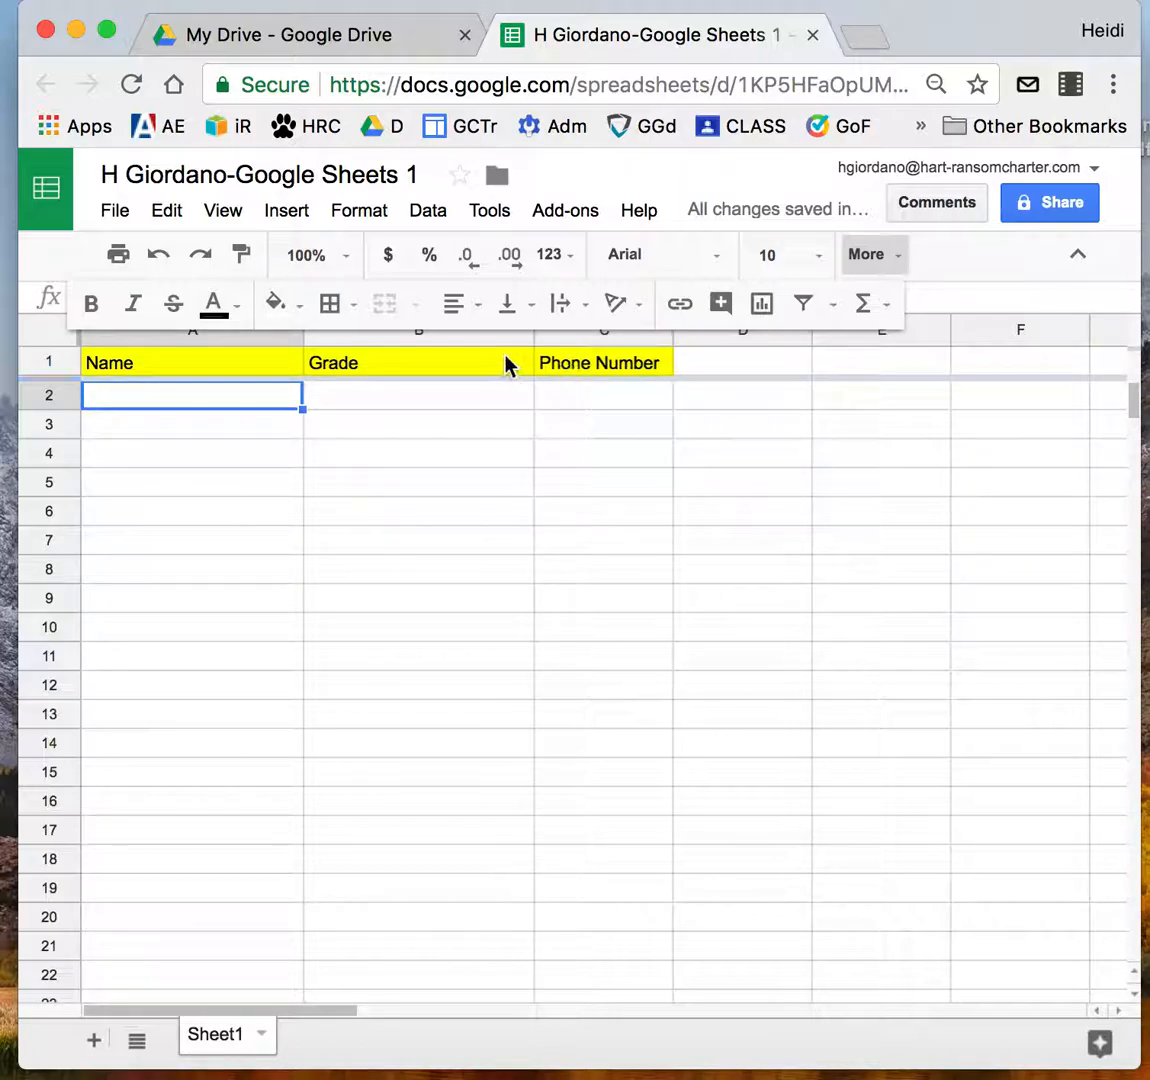
left_click(884, 256)
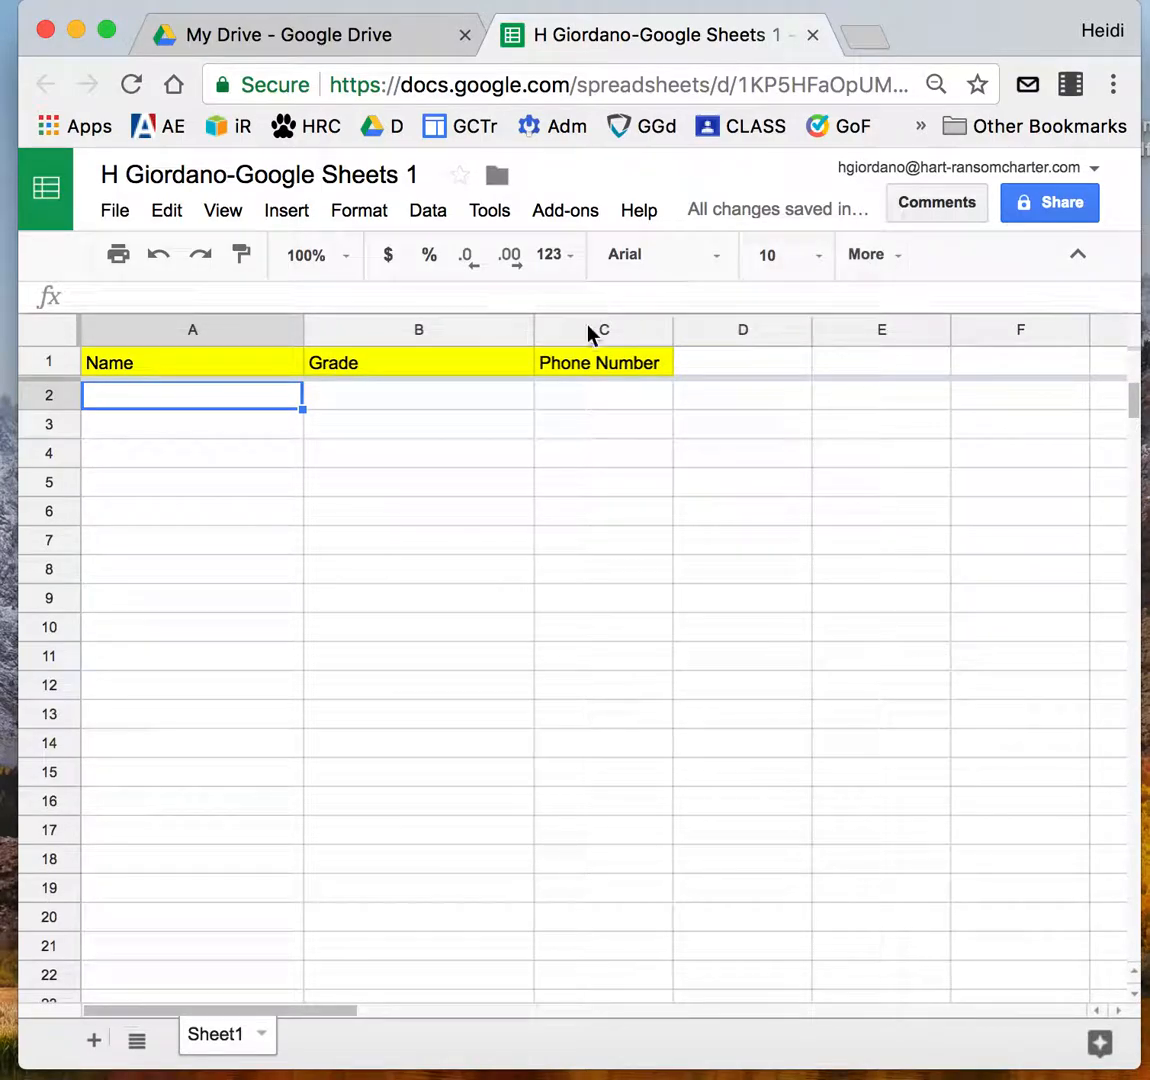
Step: Insert a blank column directly after the Grade column and delete it again
left_click(478, 330)
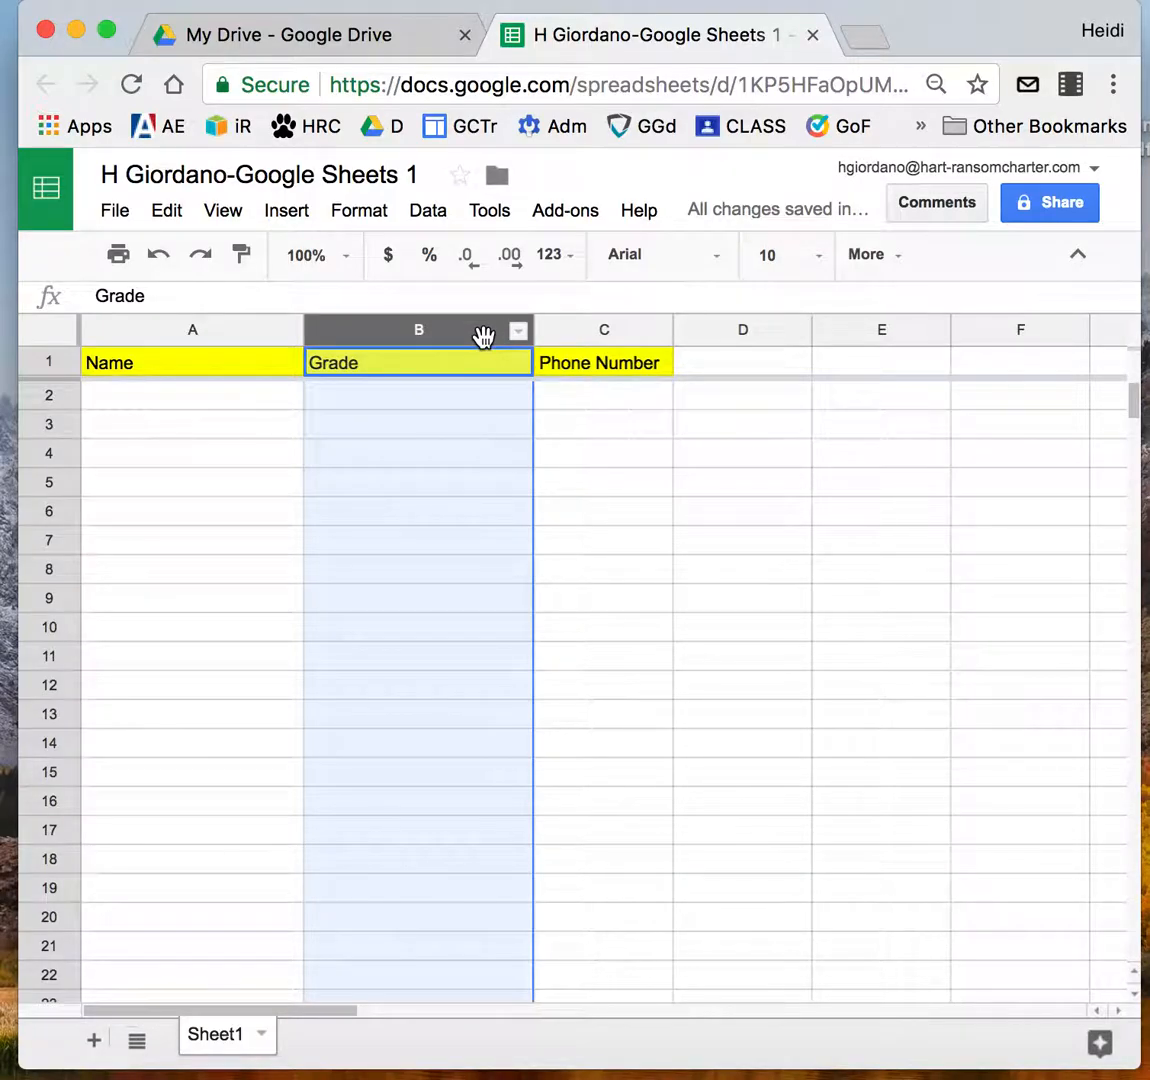
right_click(485, 340)
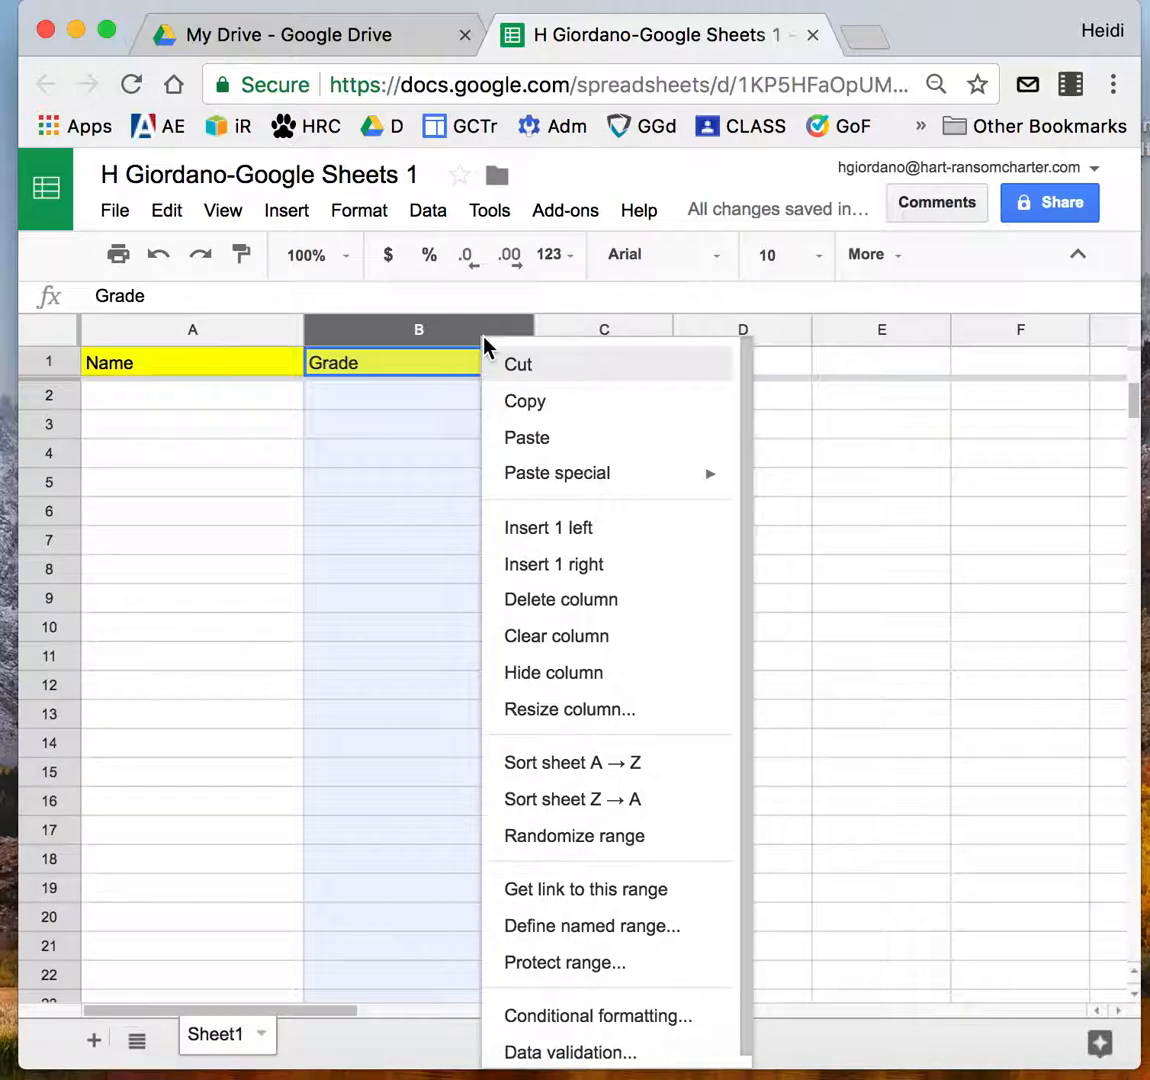
left_click(588, 568)
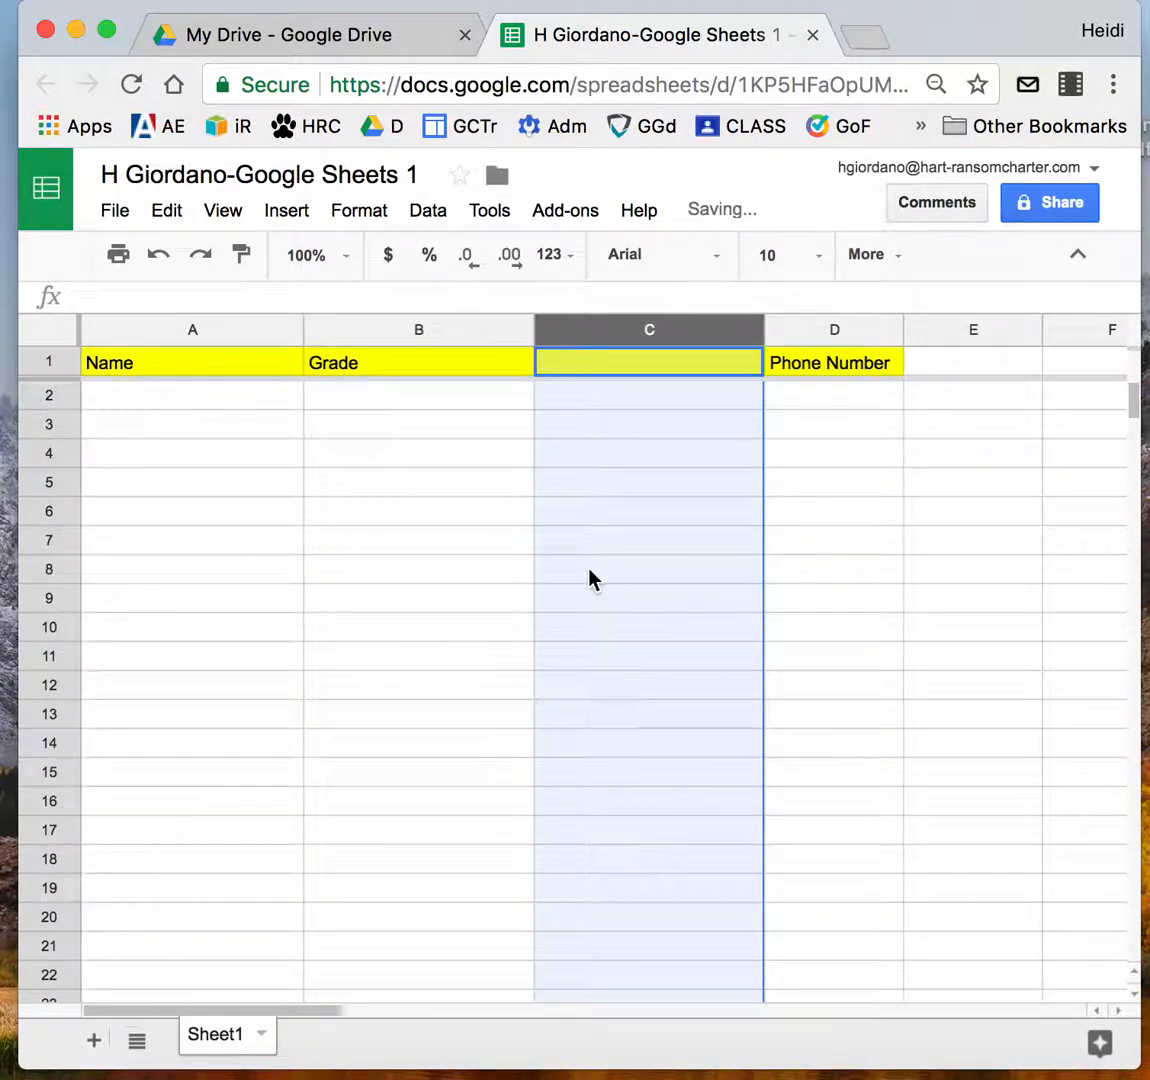
right_click(698, 337)
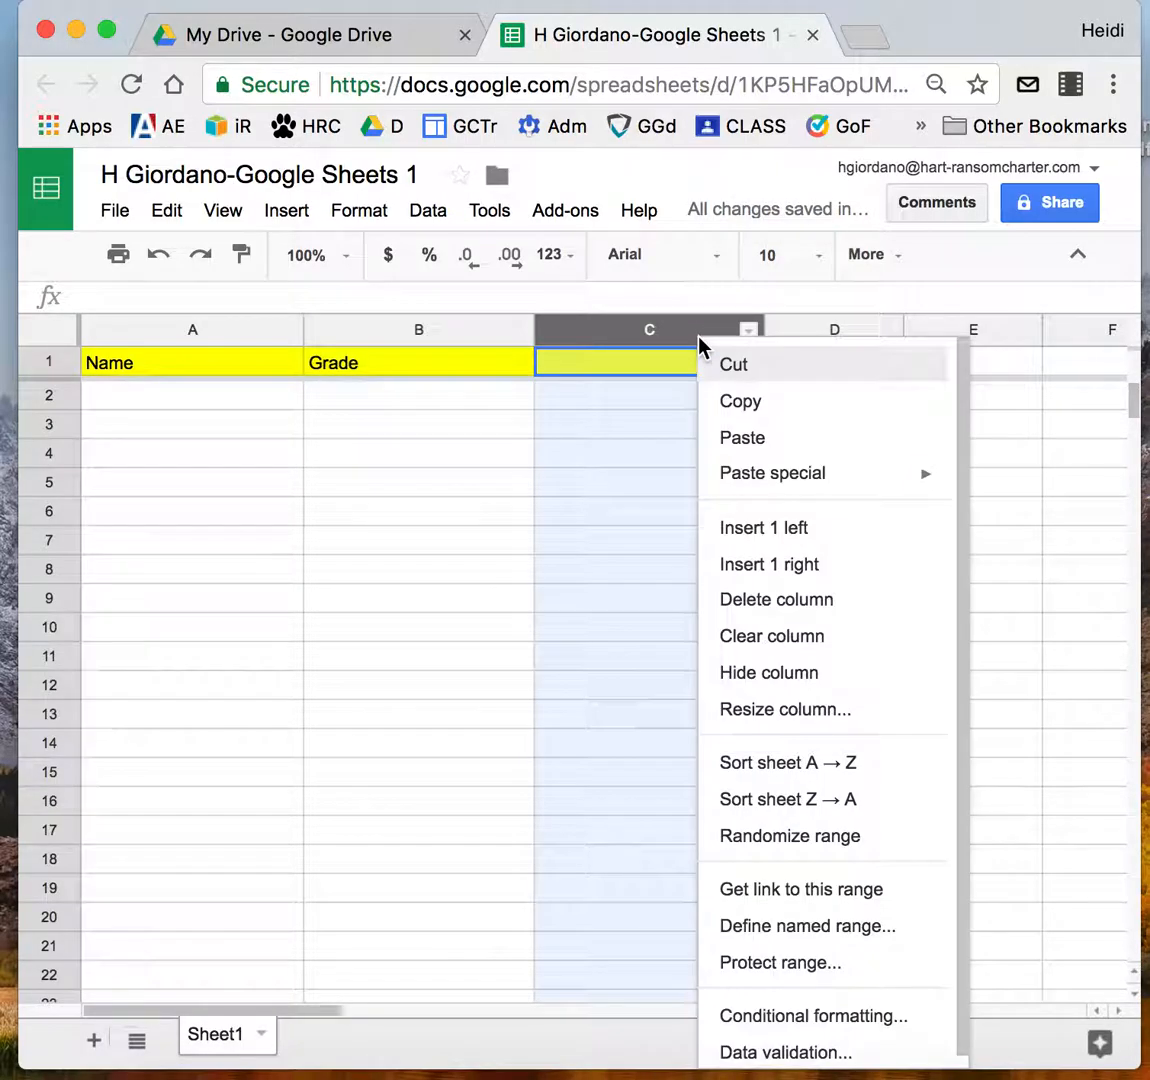
left_click(789, 603)
left_click(57, 429)
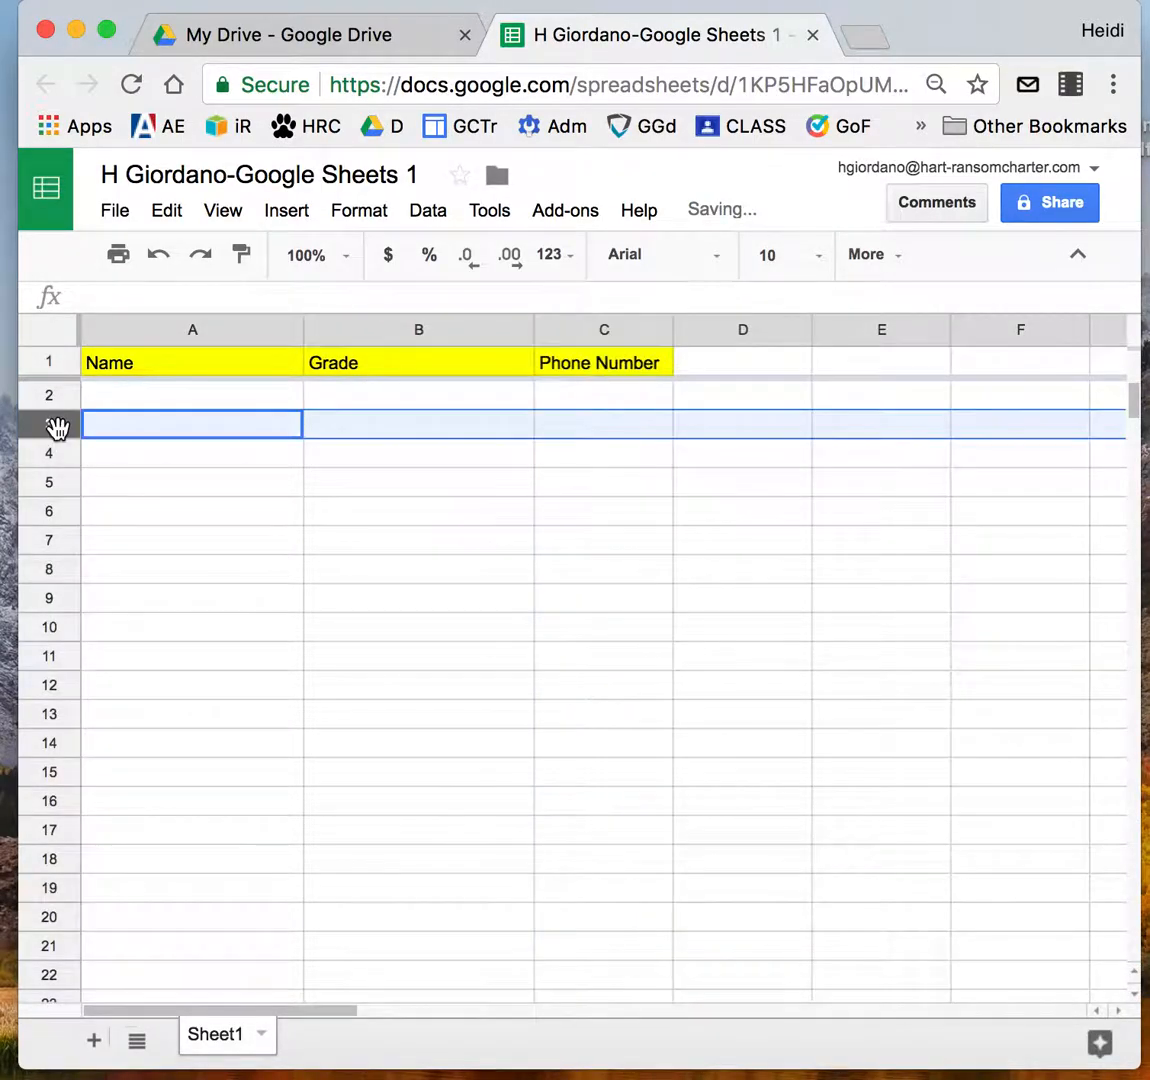
left_click(46, 398)
left_click(48, 427)
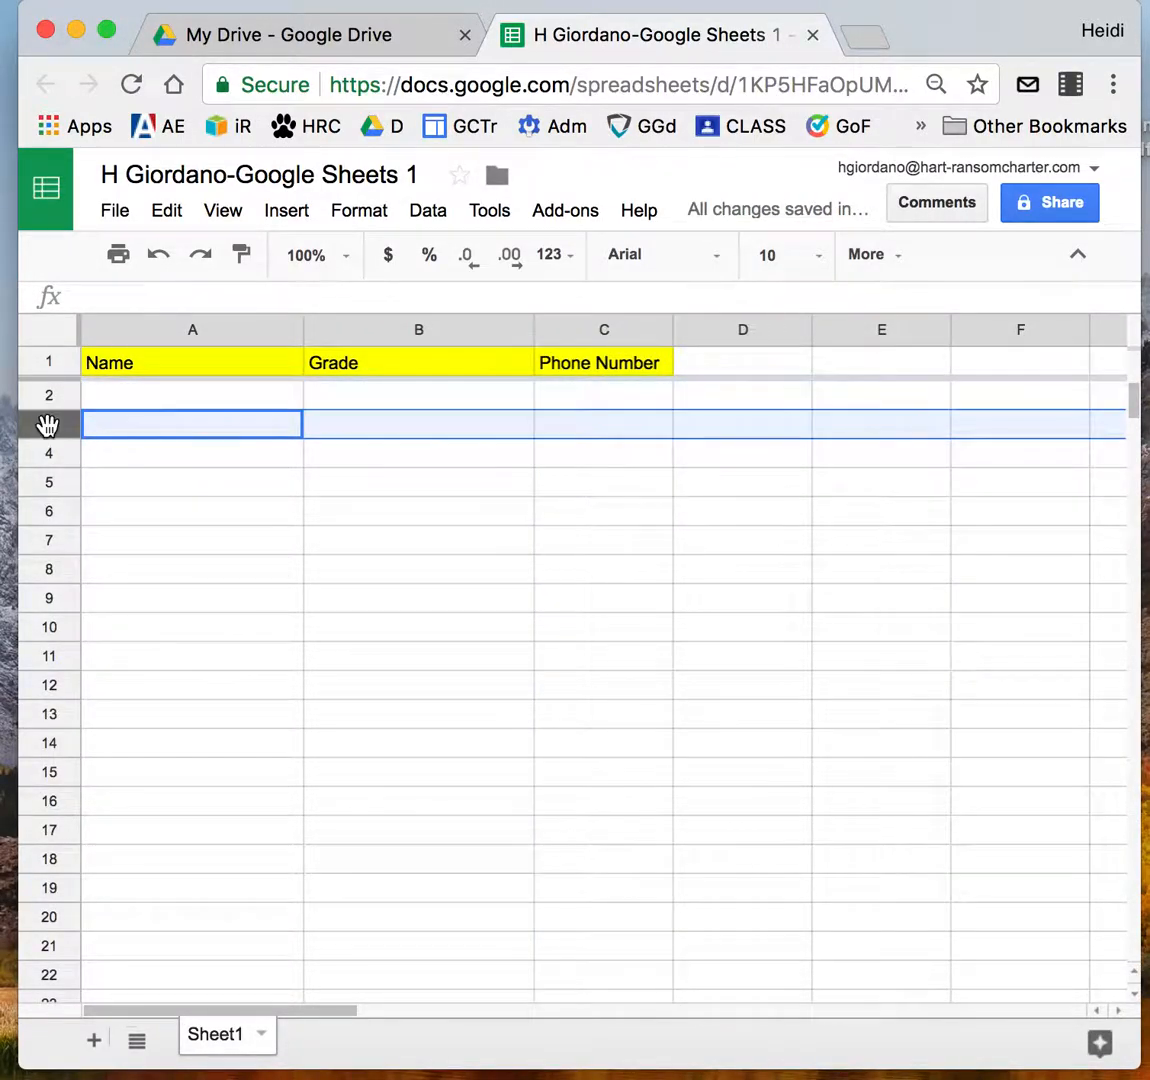
left_click(47, 399)
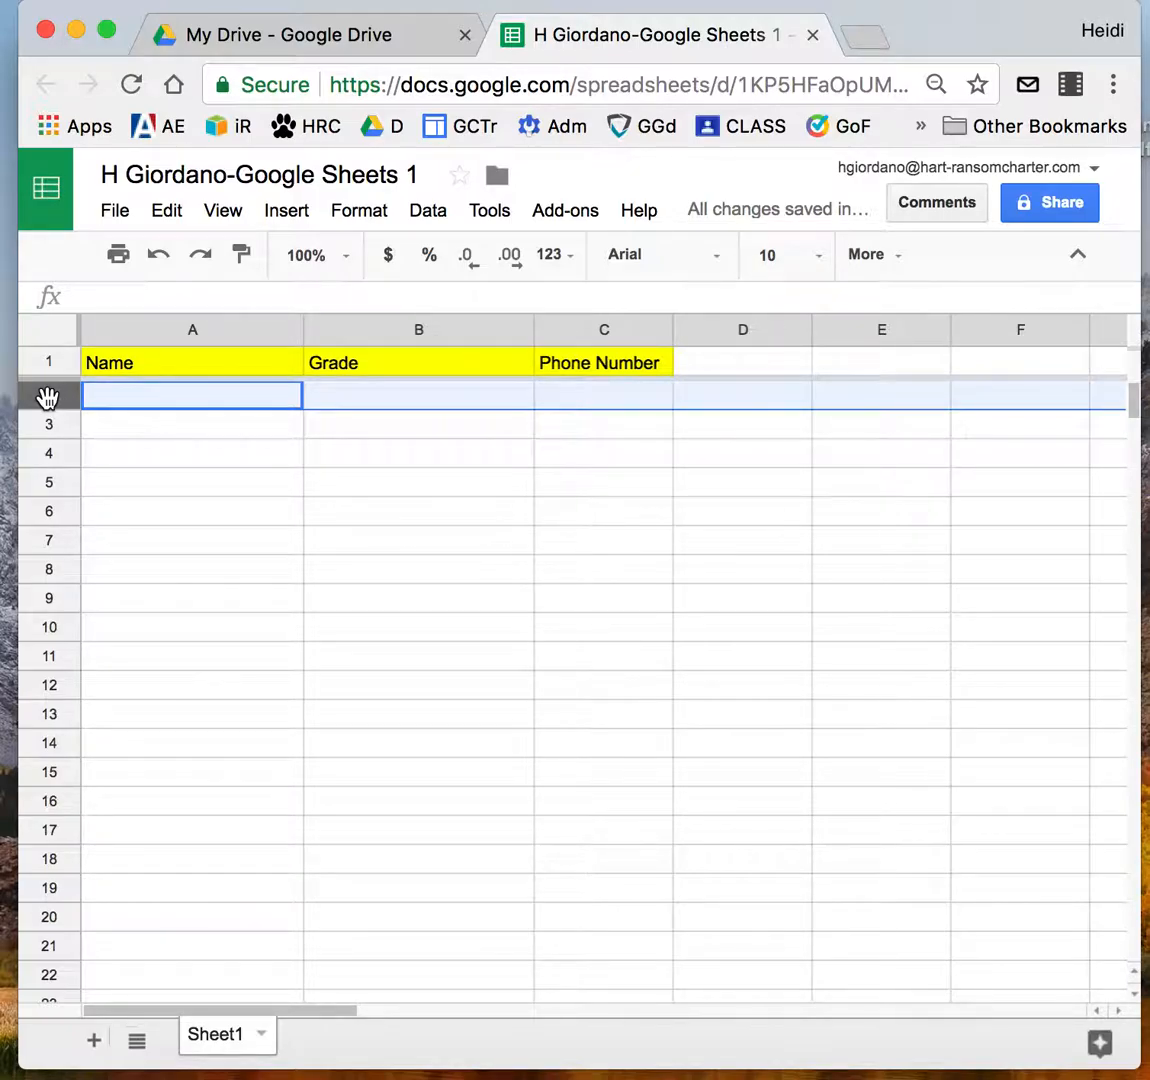
right_click(47, 398)
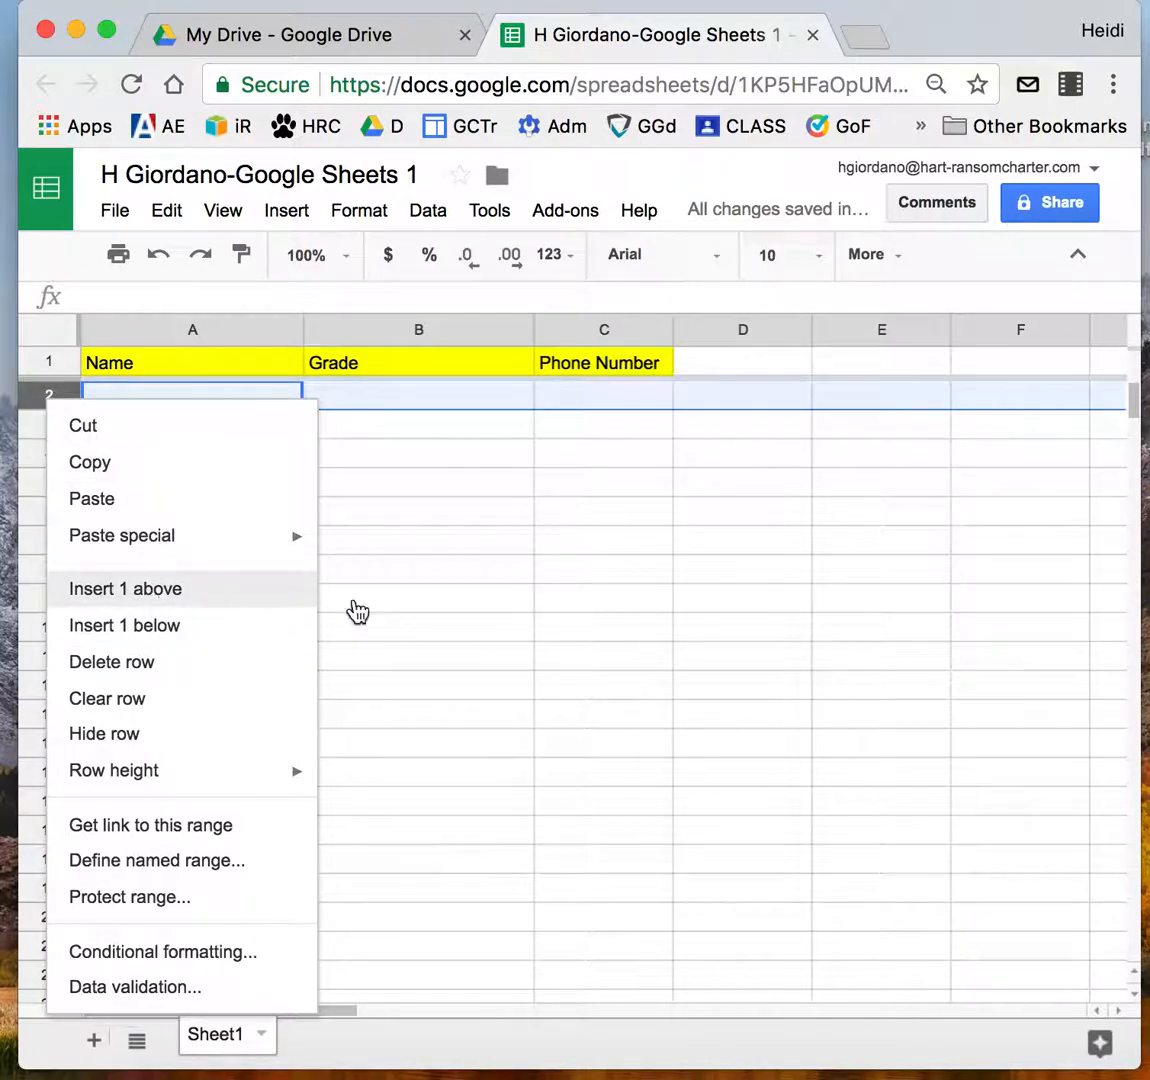
left_click(623, 606)
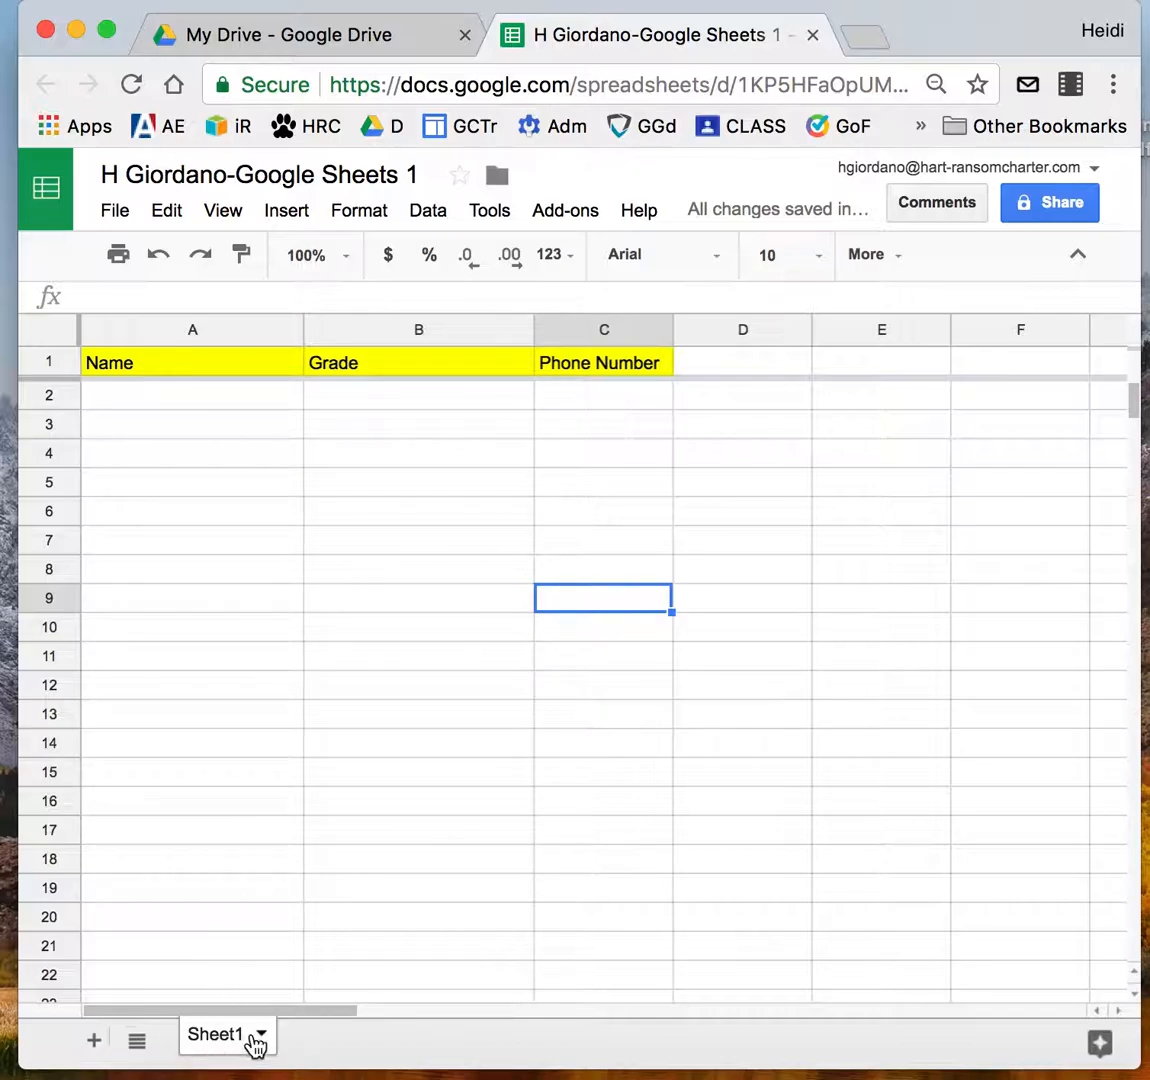
Step: Add a second sheet to the spreadsheet and rename it "sheet 1 a"
left_click(90, 1042)
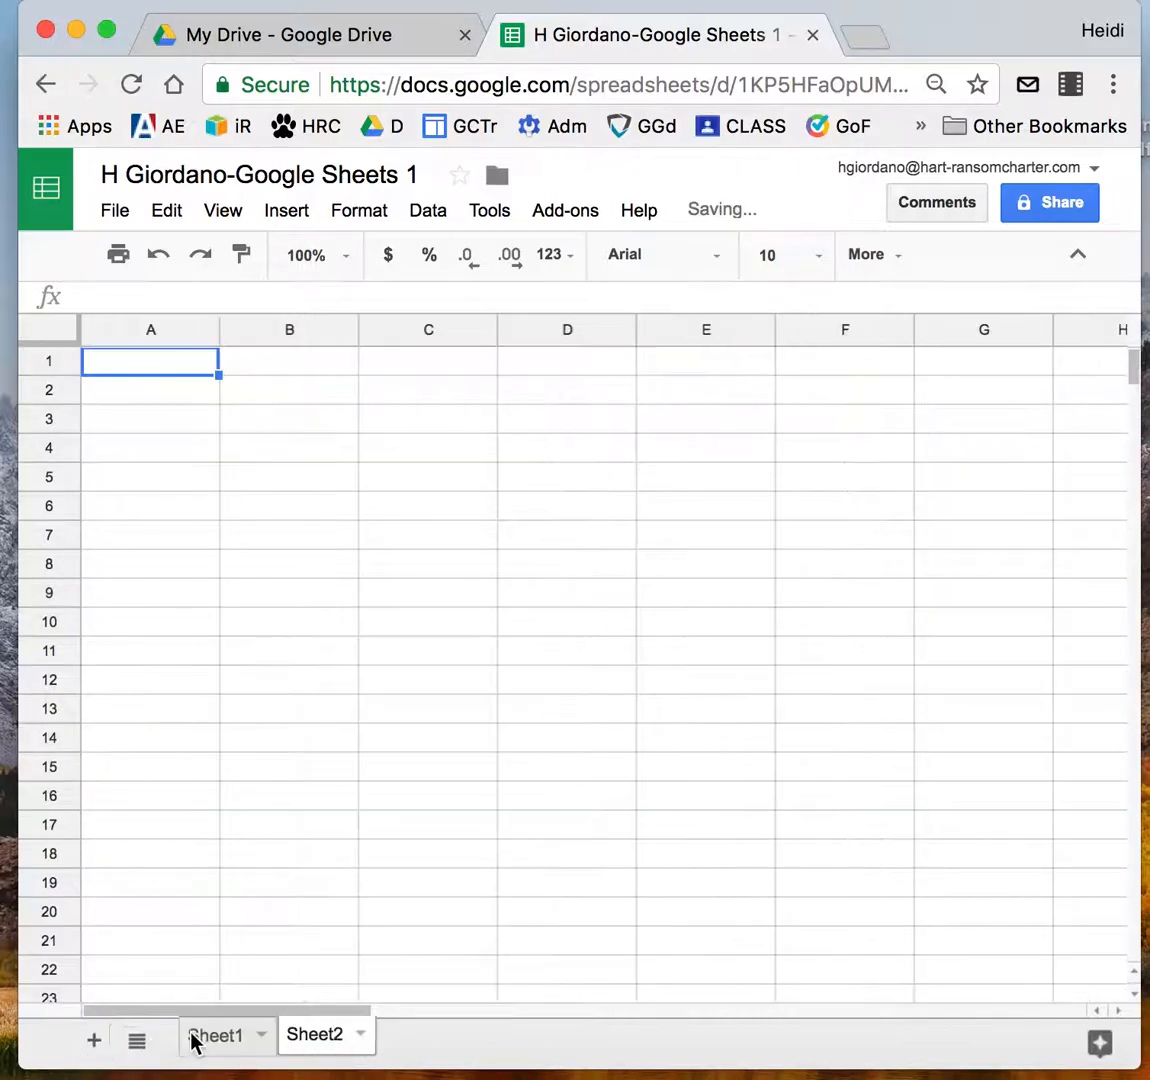
right_click(333, 1039)
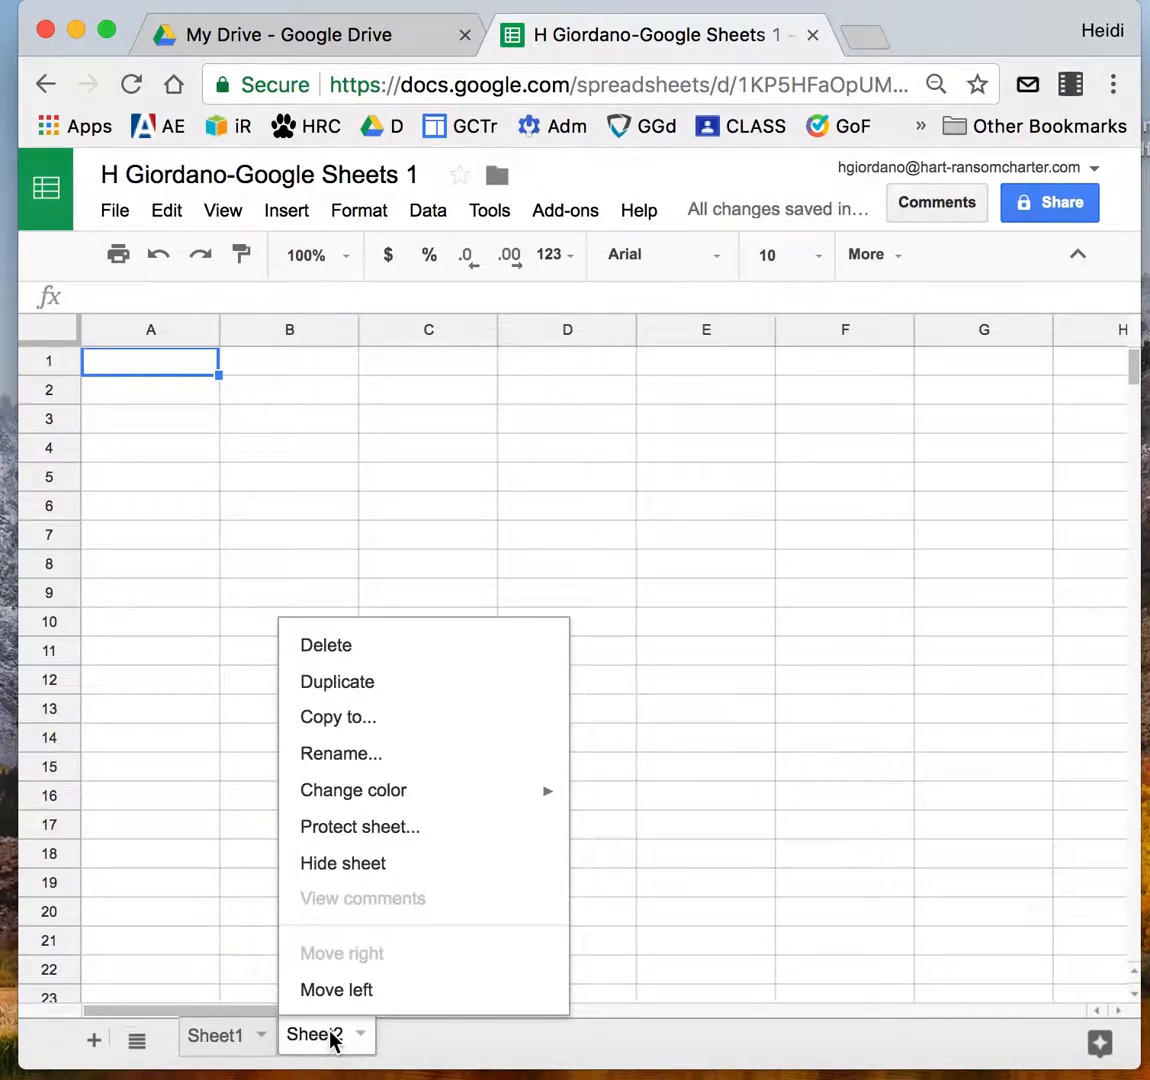
left_click(368, 758)
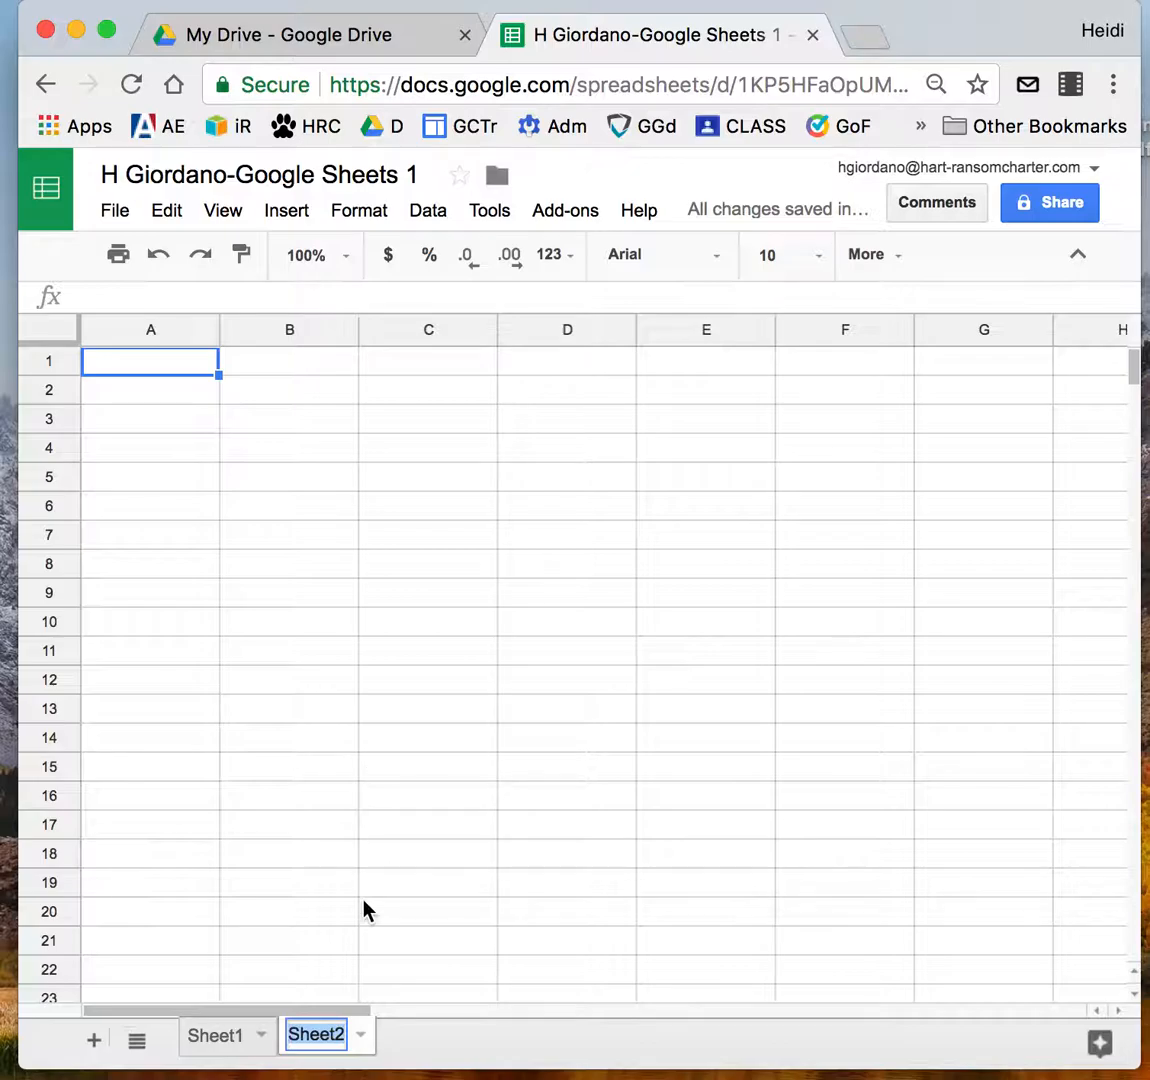
type("she")
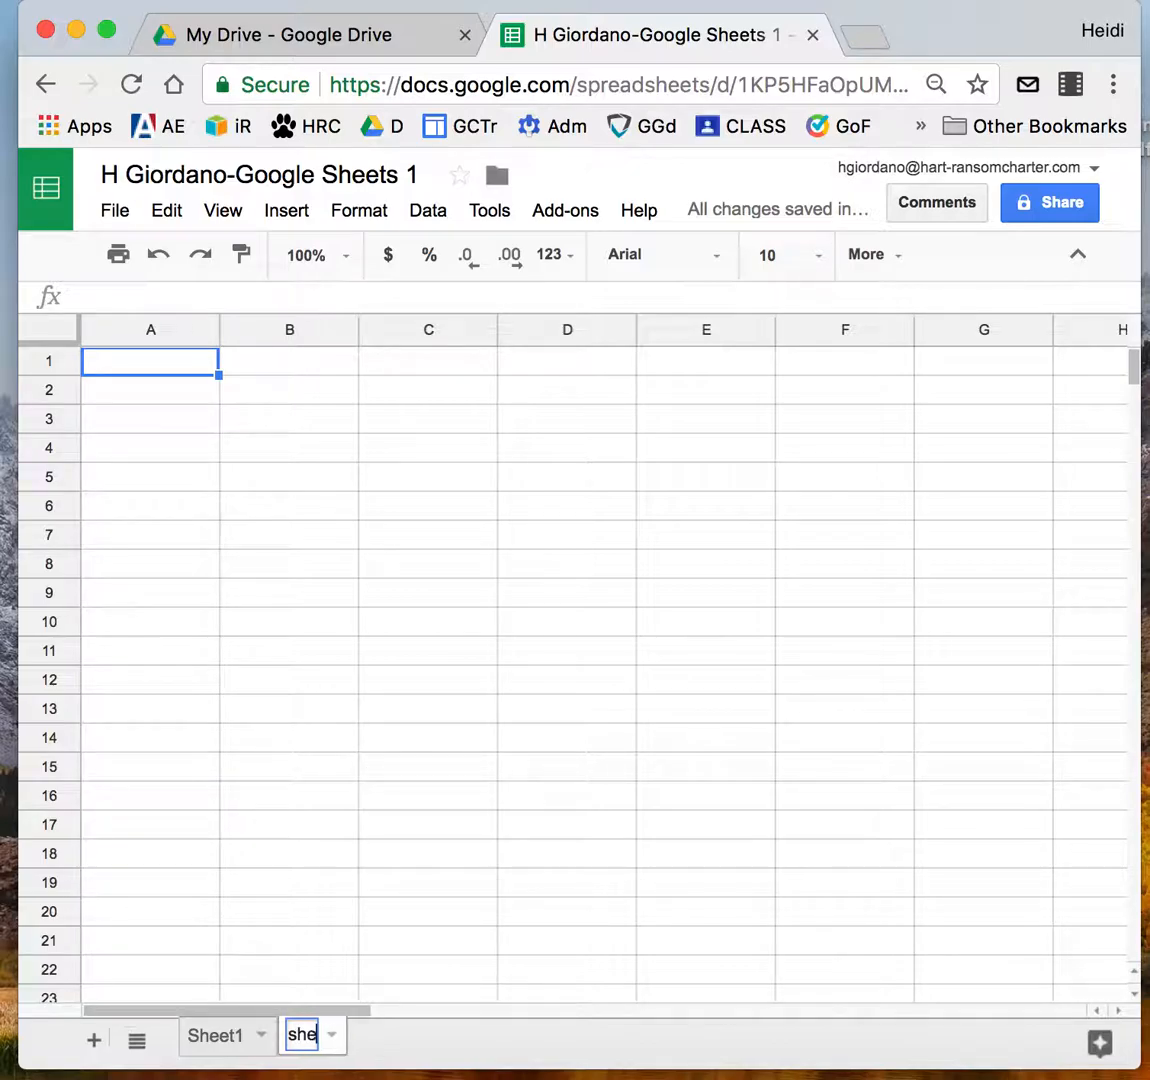
type("et")
type(" 2")
key("BackSpace")
key("BackSpace")
type("1 z")
key("BackSpace")
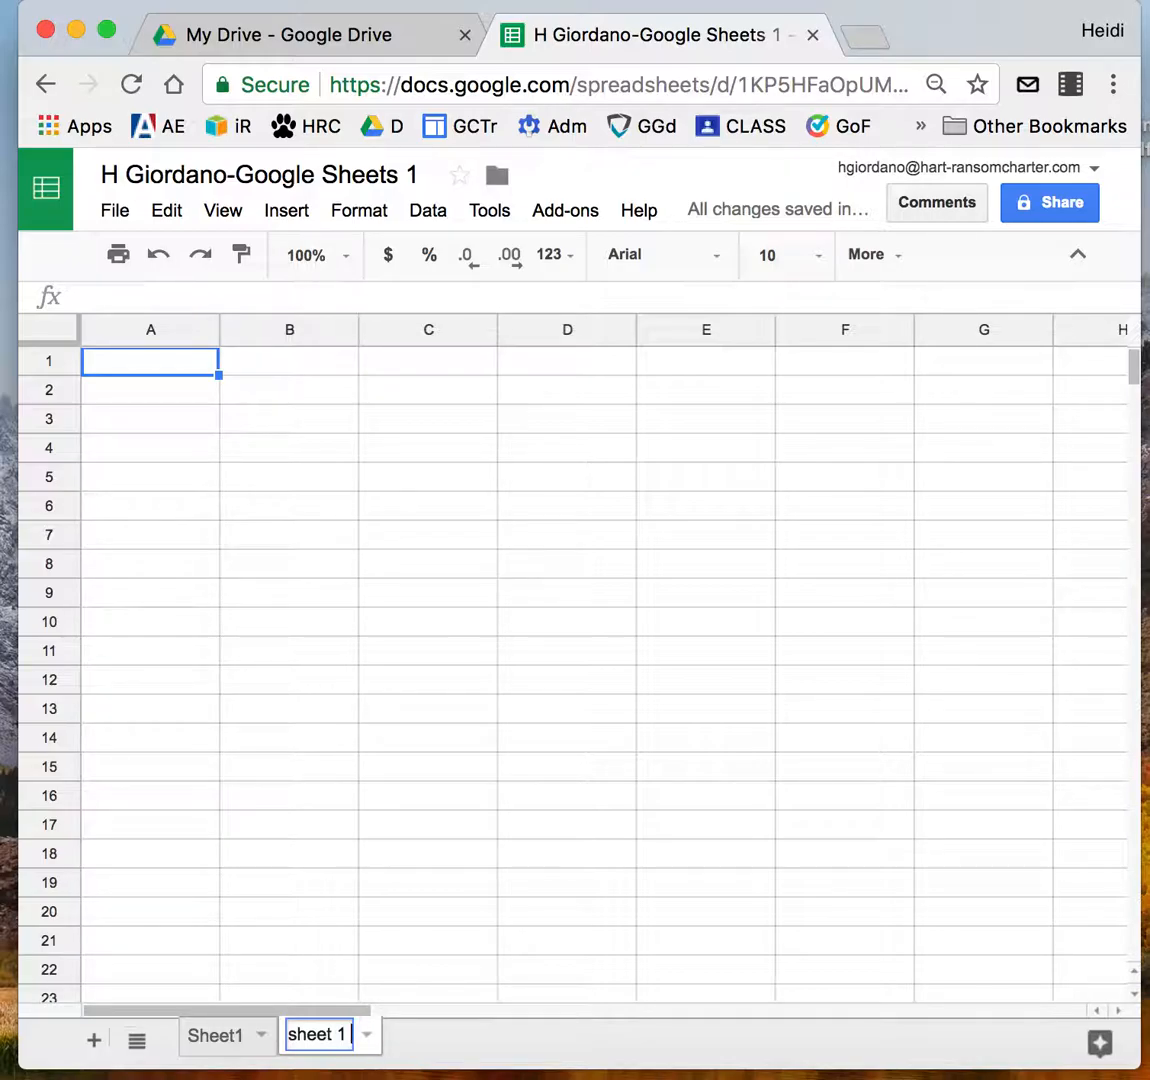
type("a")
key("Return")
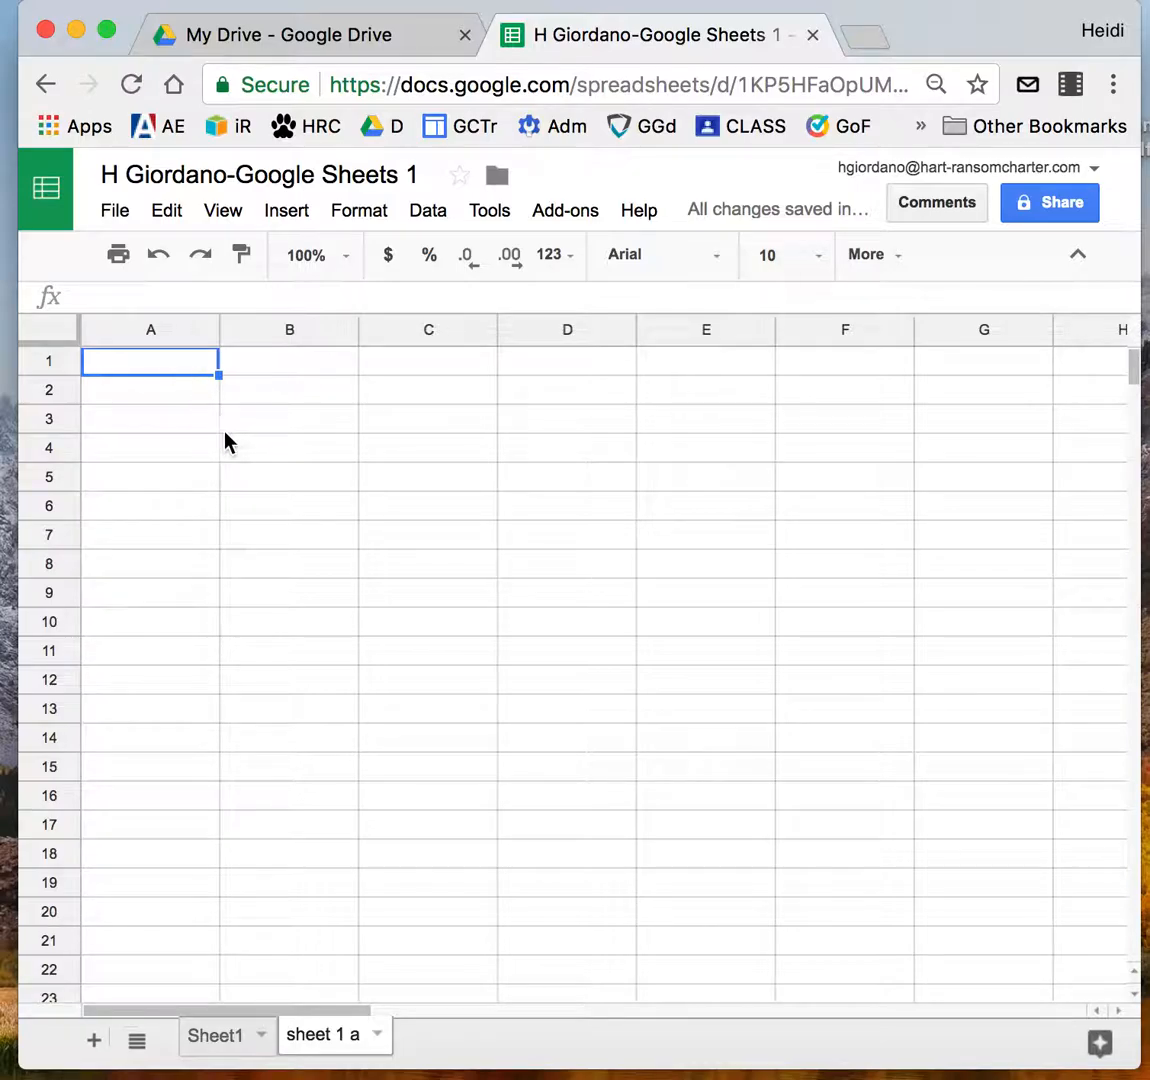
Step: Format the header cells A1 to C1 on Sheet1 in the Abril Fatface font at size 14
left_click(212, 1040)
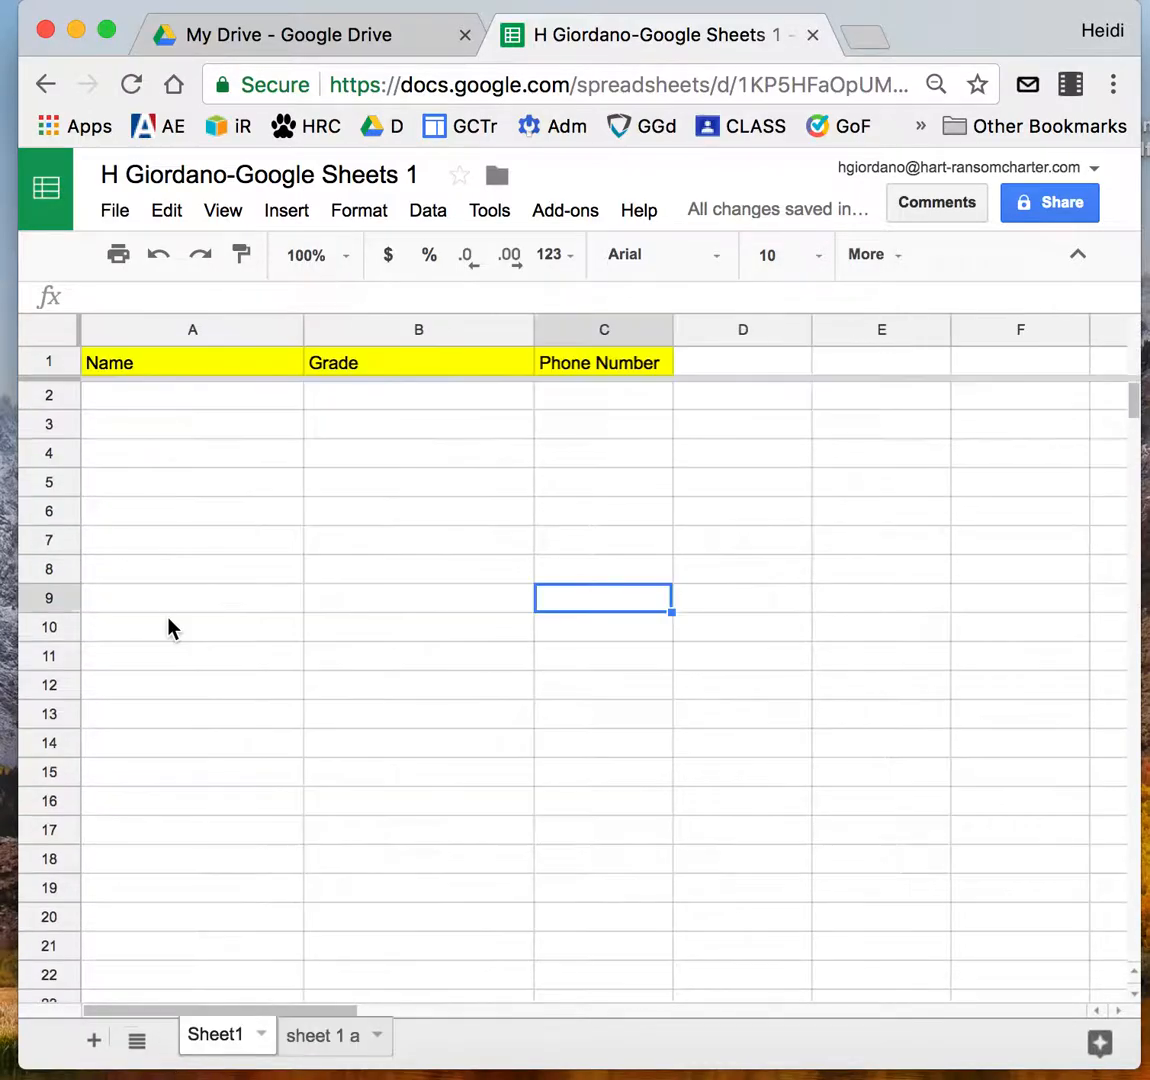
left_click(56, 368)
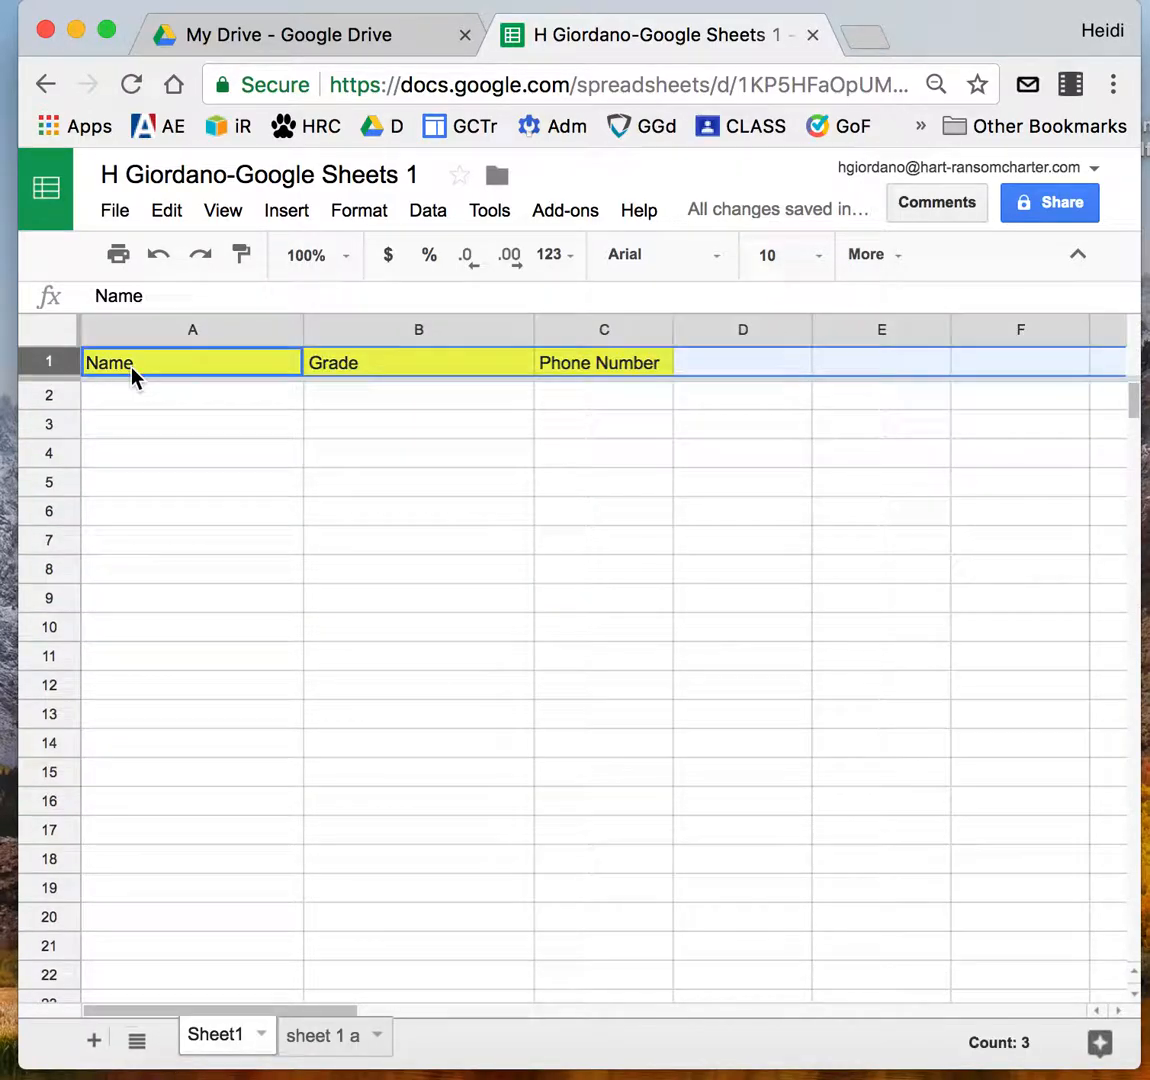
left_click(605, 372)
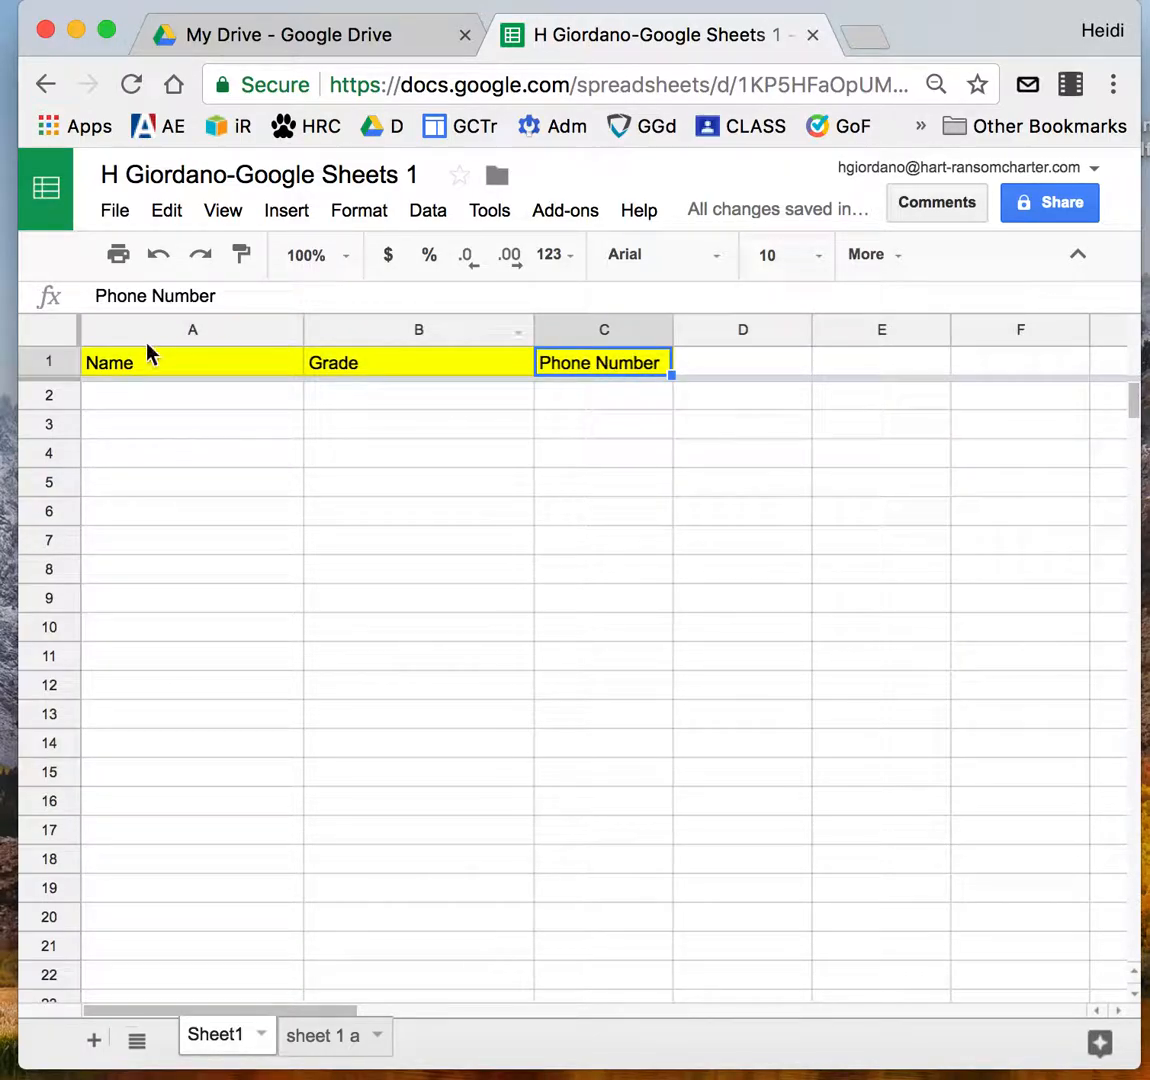
left_click_drag(113, 372, 631, 367)
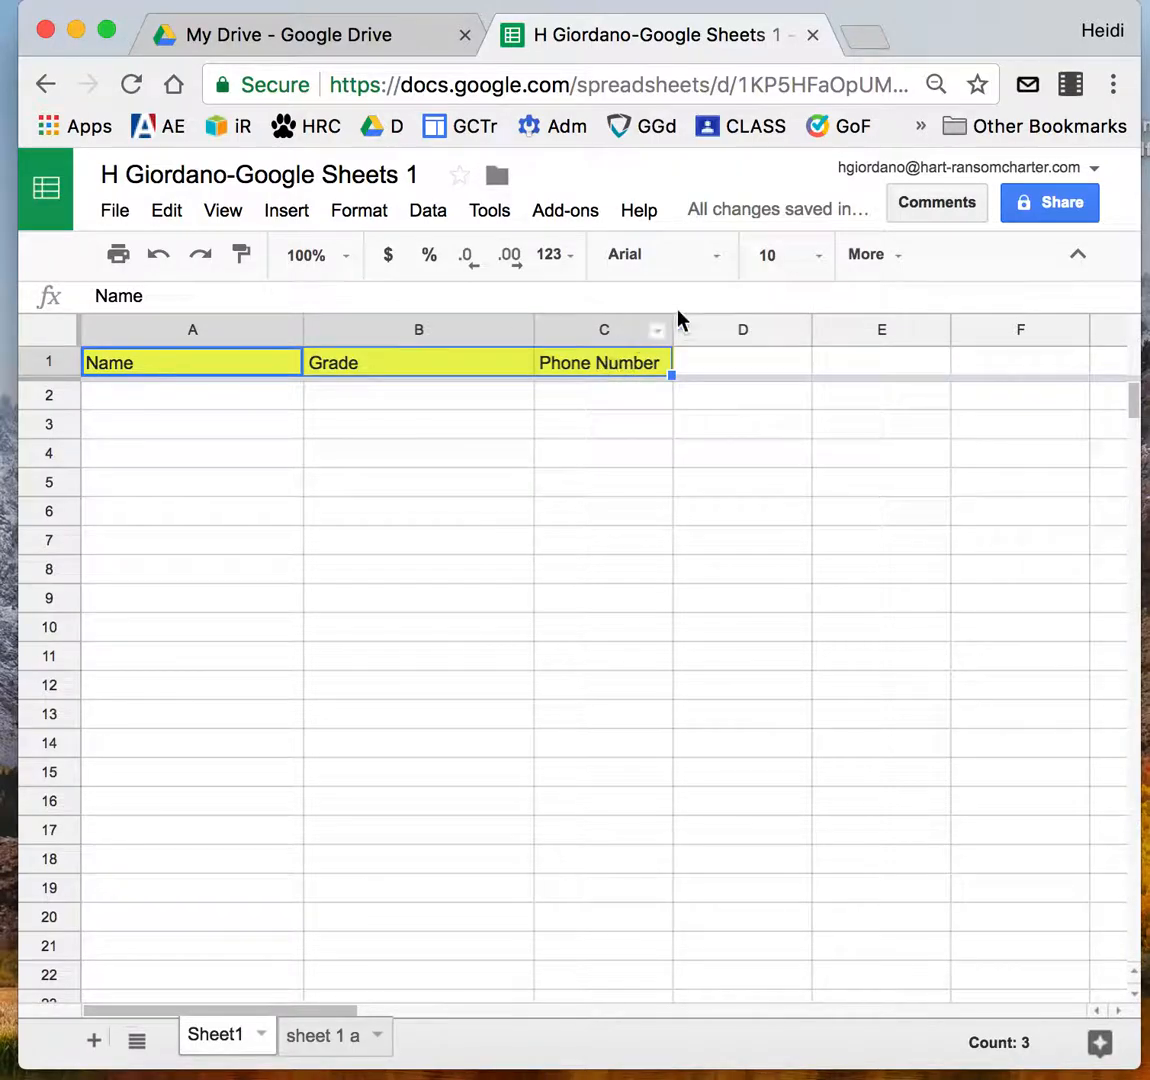
left_click(716, 259)
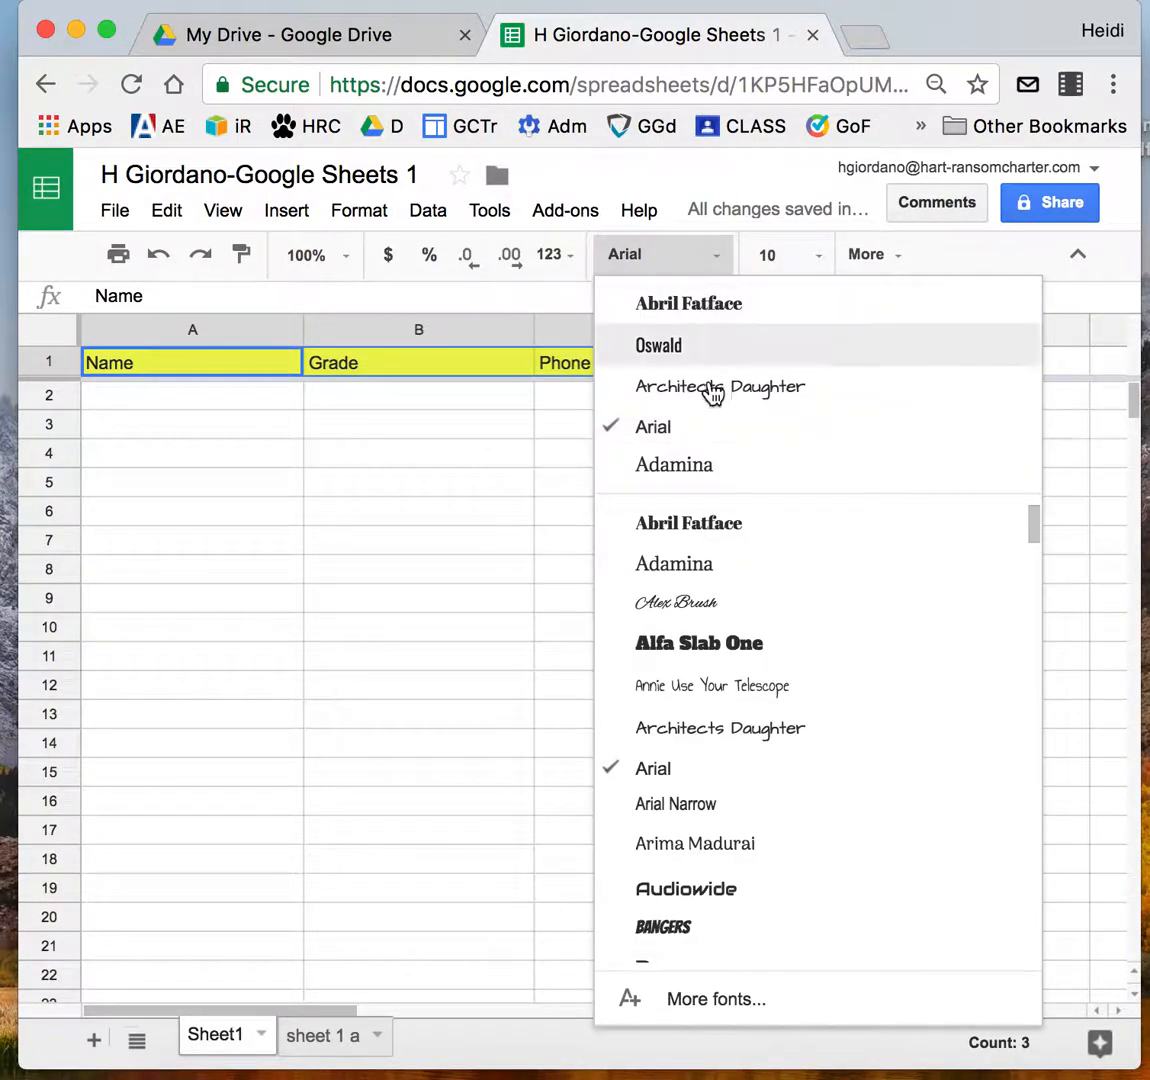
left_click(716, 306)
left_click(822, 256)
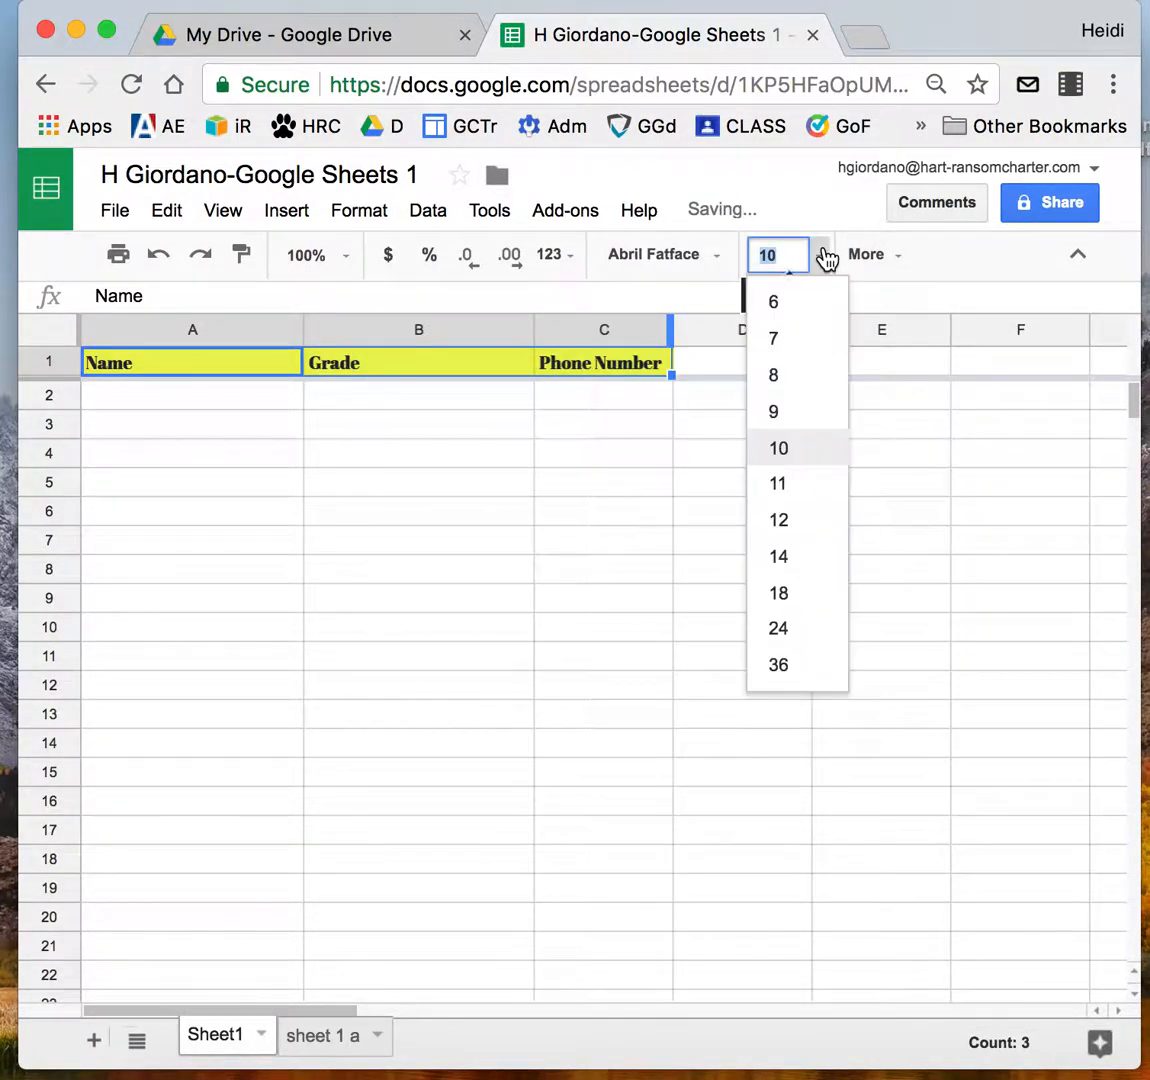
left_click(820, 556)
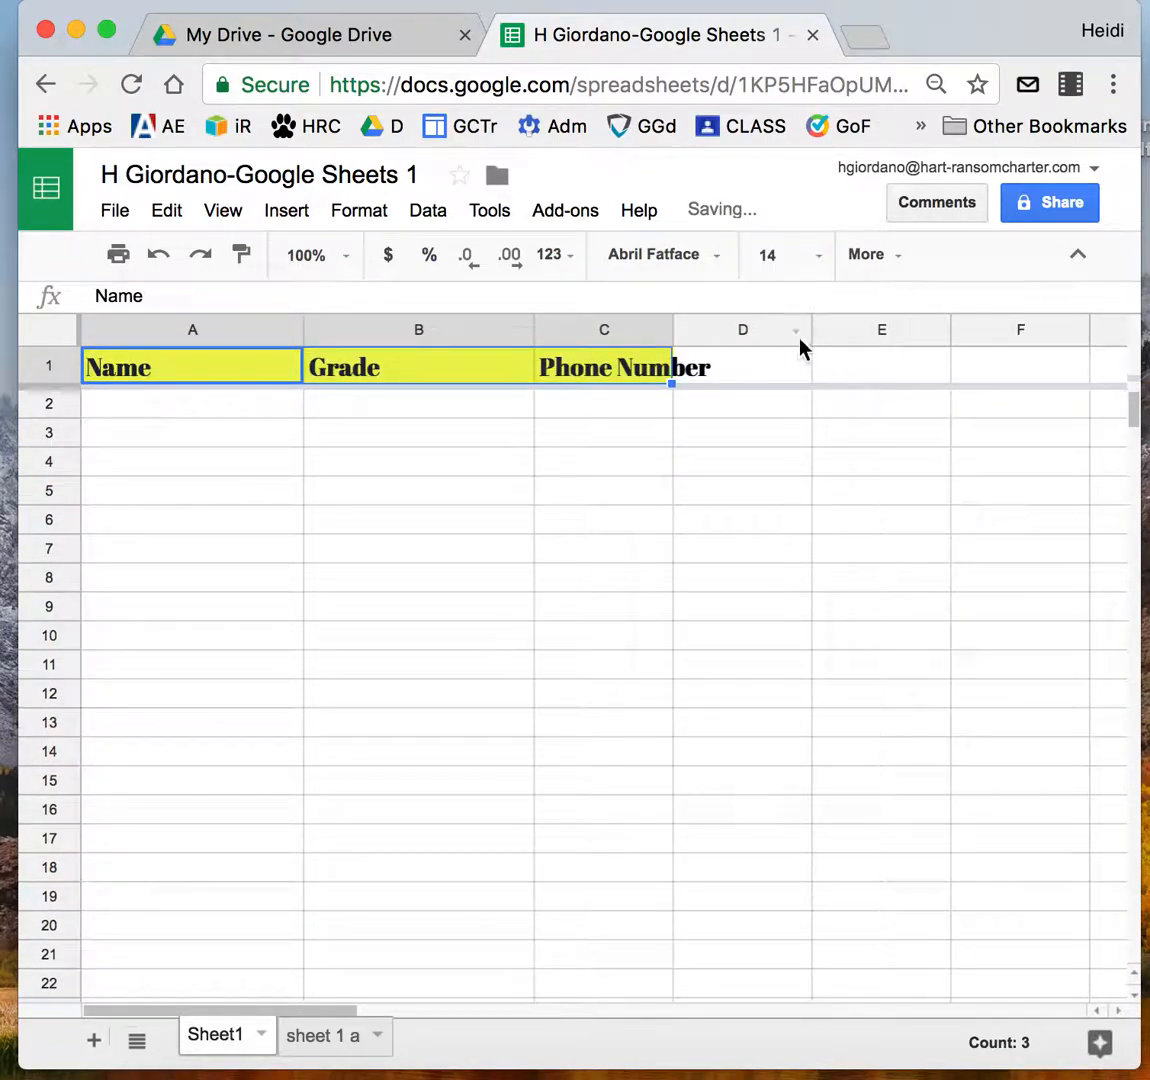
Step: Widen column C so that the Phone Number header fits inside its cell
left_click(686, 422)
left_click(647, 362)
left_click_drag(675, 322, 760, 326)
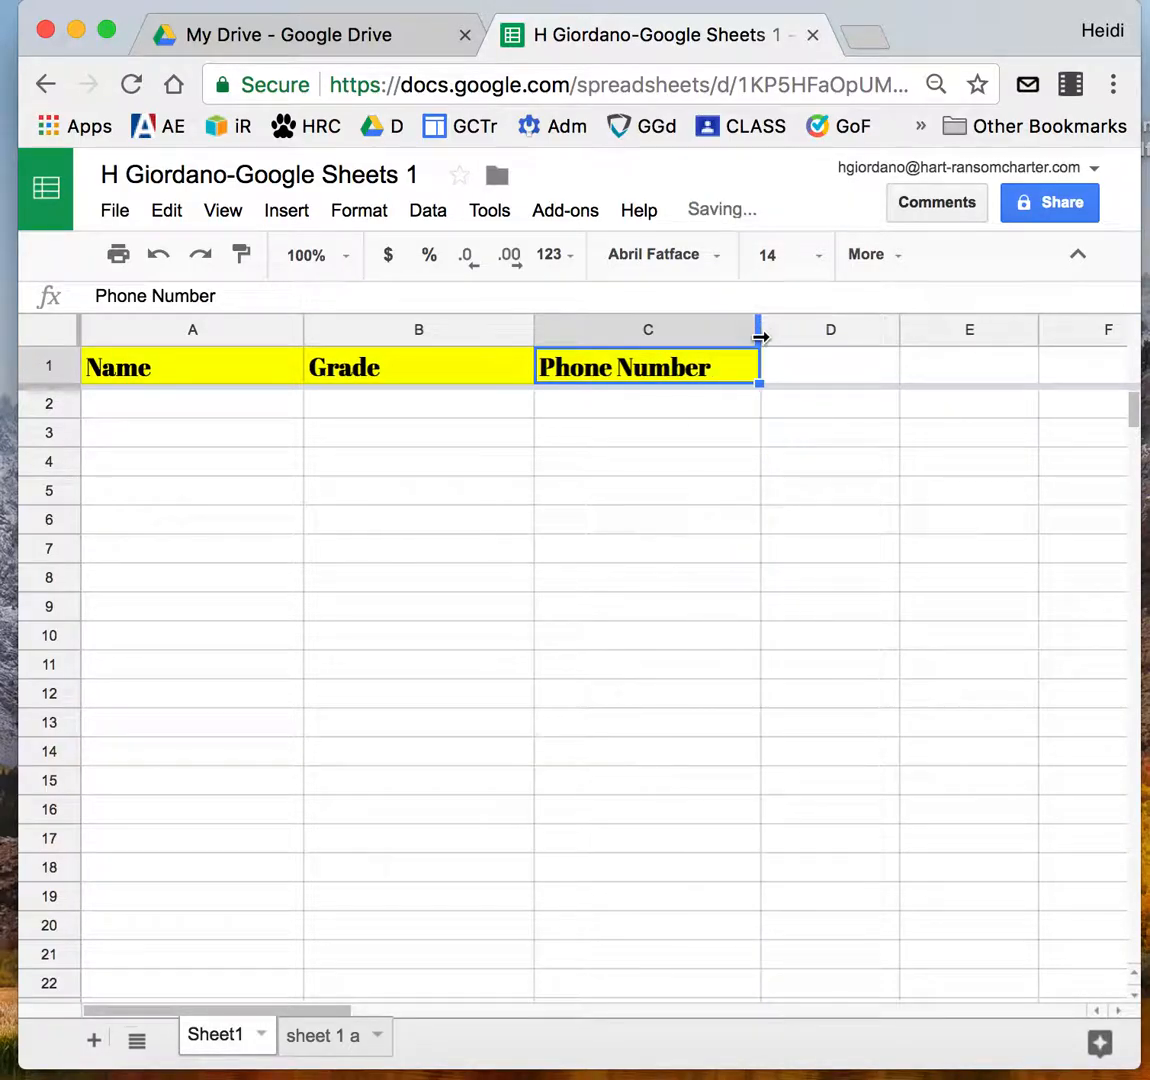
left_click(746, 494)
left_click(583, 466)
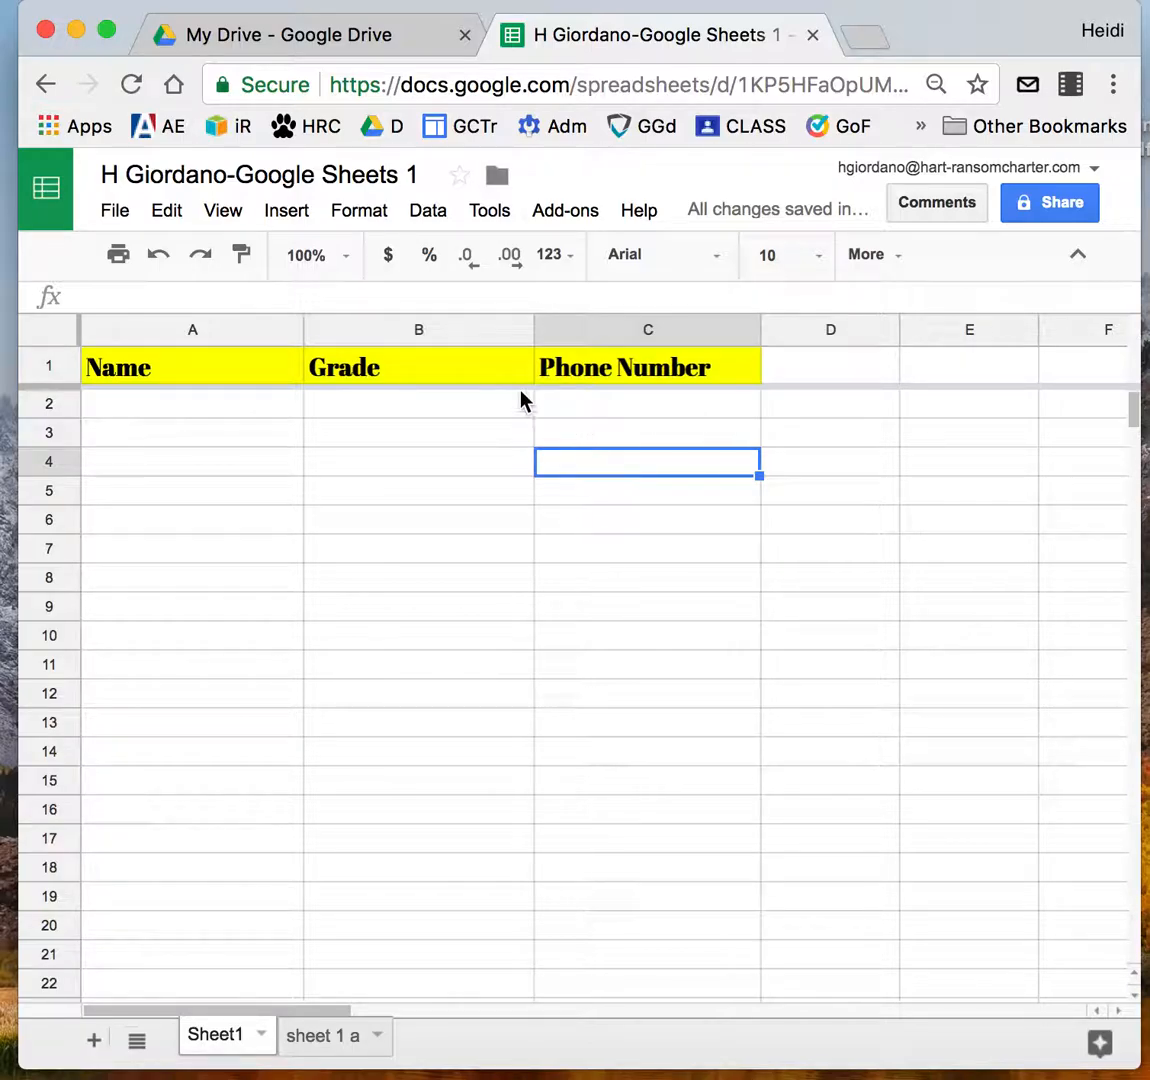
Step: Insert a blank row above the header row on Sheet1
left_click(32, 367)
right_click(33, 369)
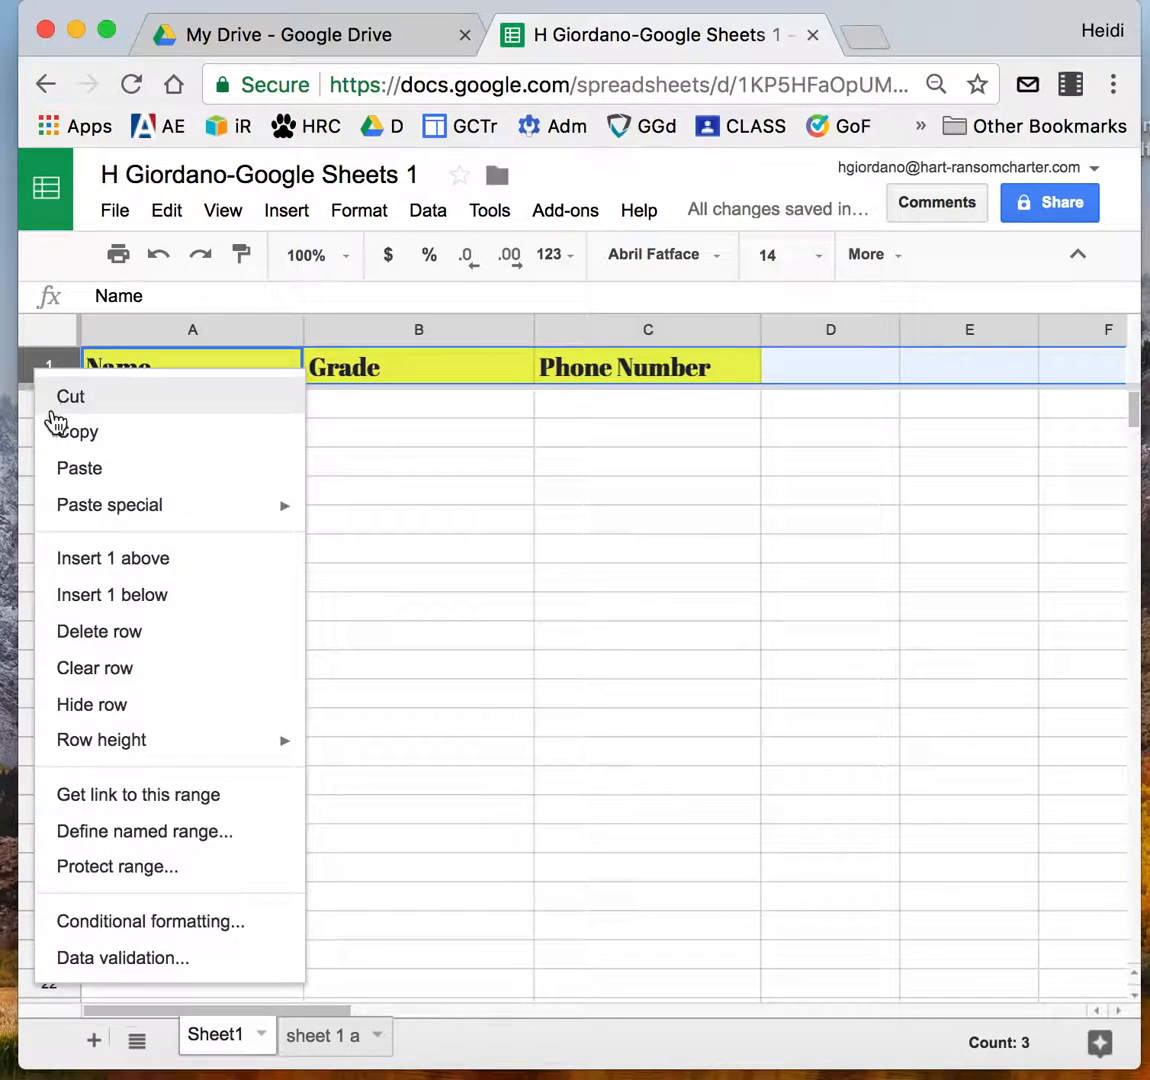
left_click(103, 565)
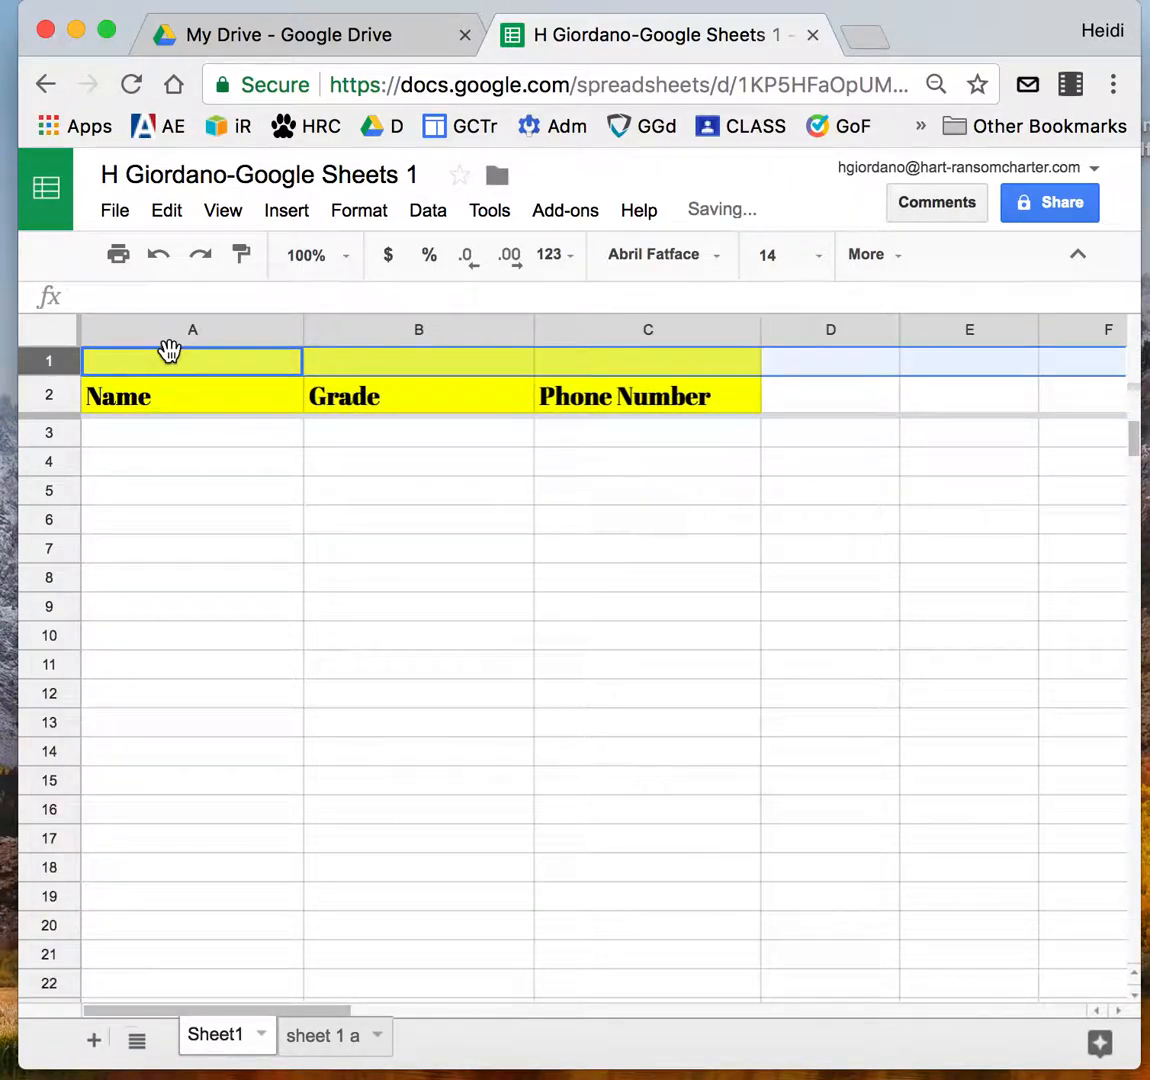
Step: Reset the fill color of the blank cells A1 to C1 above the headers
left_click(672, 365, "shift")
left_click(884, 262)
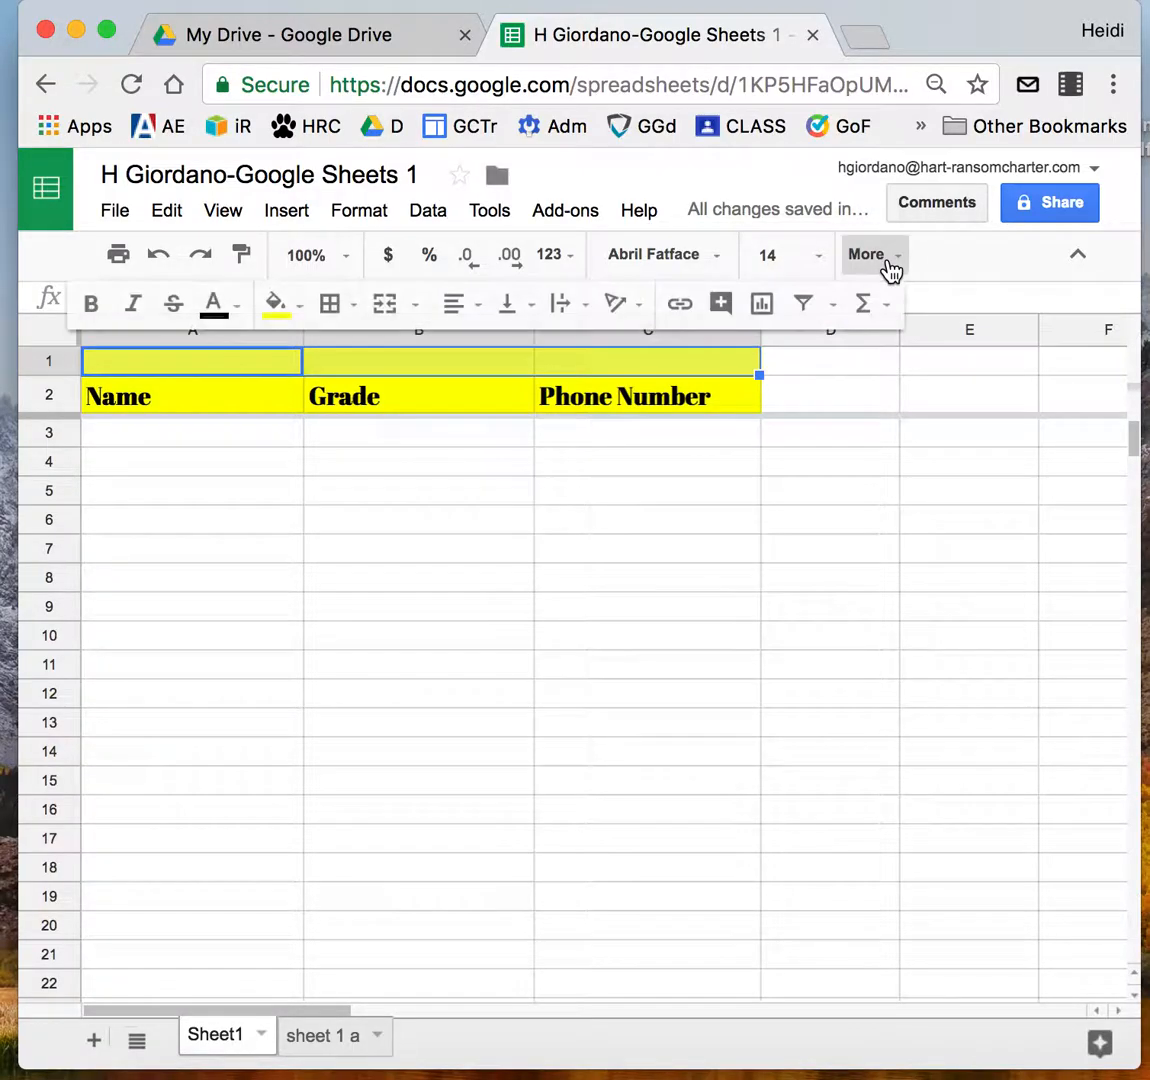
left_click(276, 315)
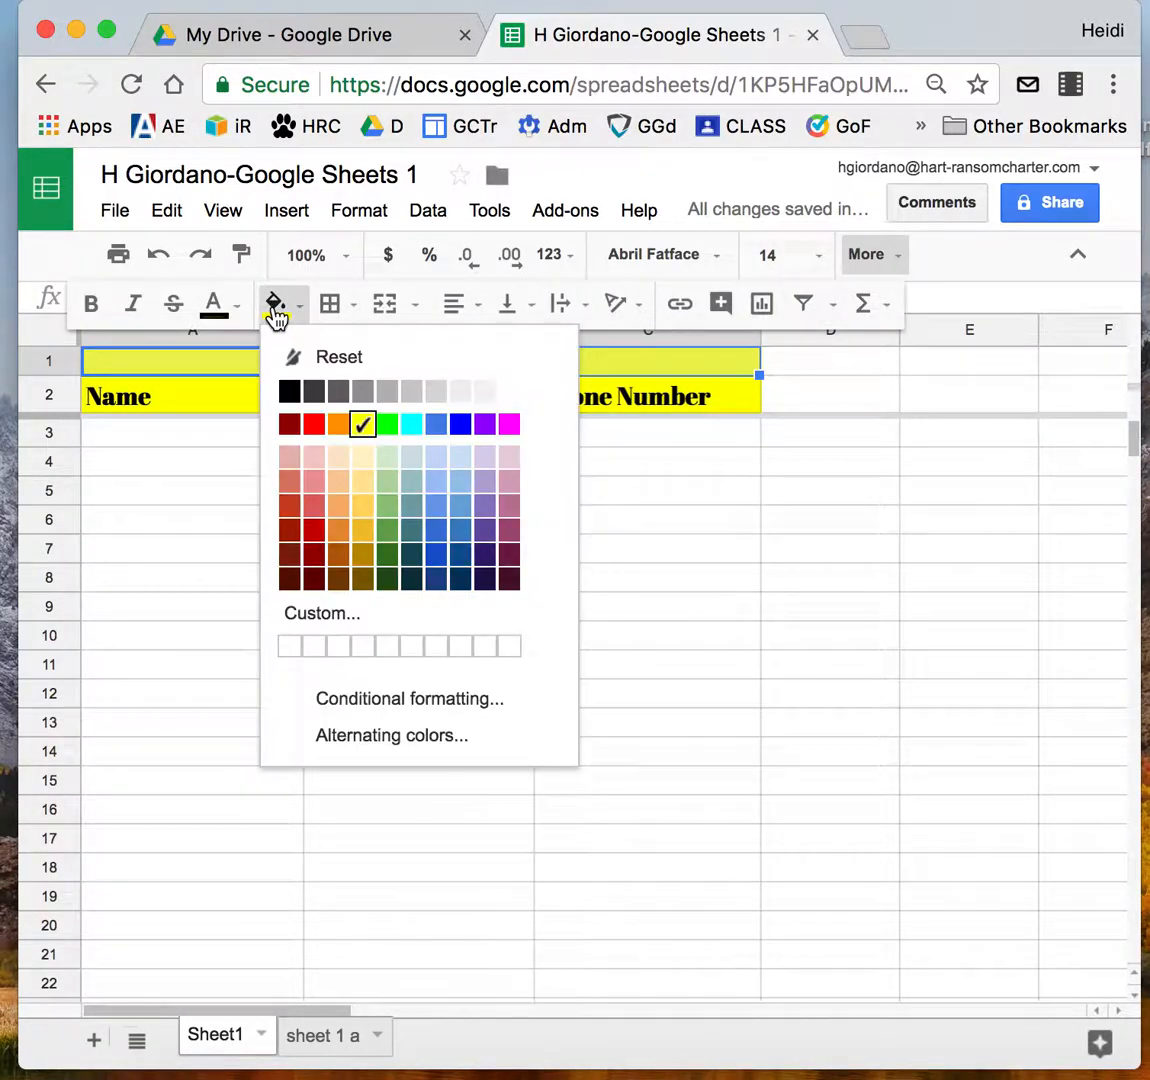
left_click(330, 355)
left_click(313, 487)
Step: Merge the blank cells A1 to C1 above the headers into one cell
left_click(218, 367)
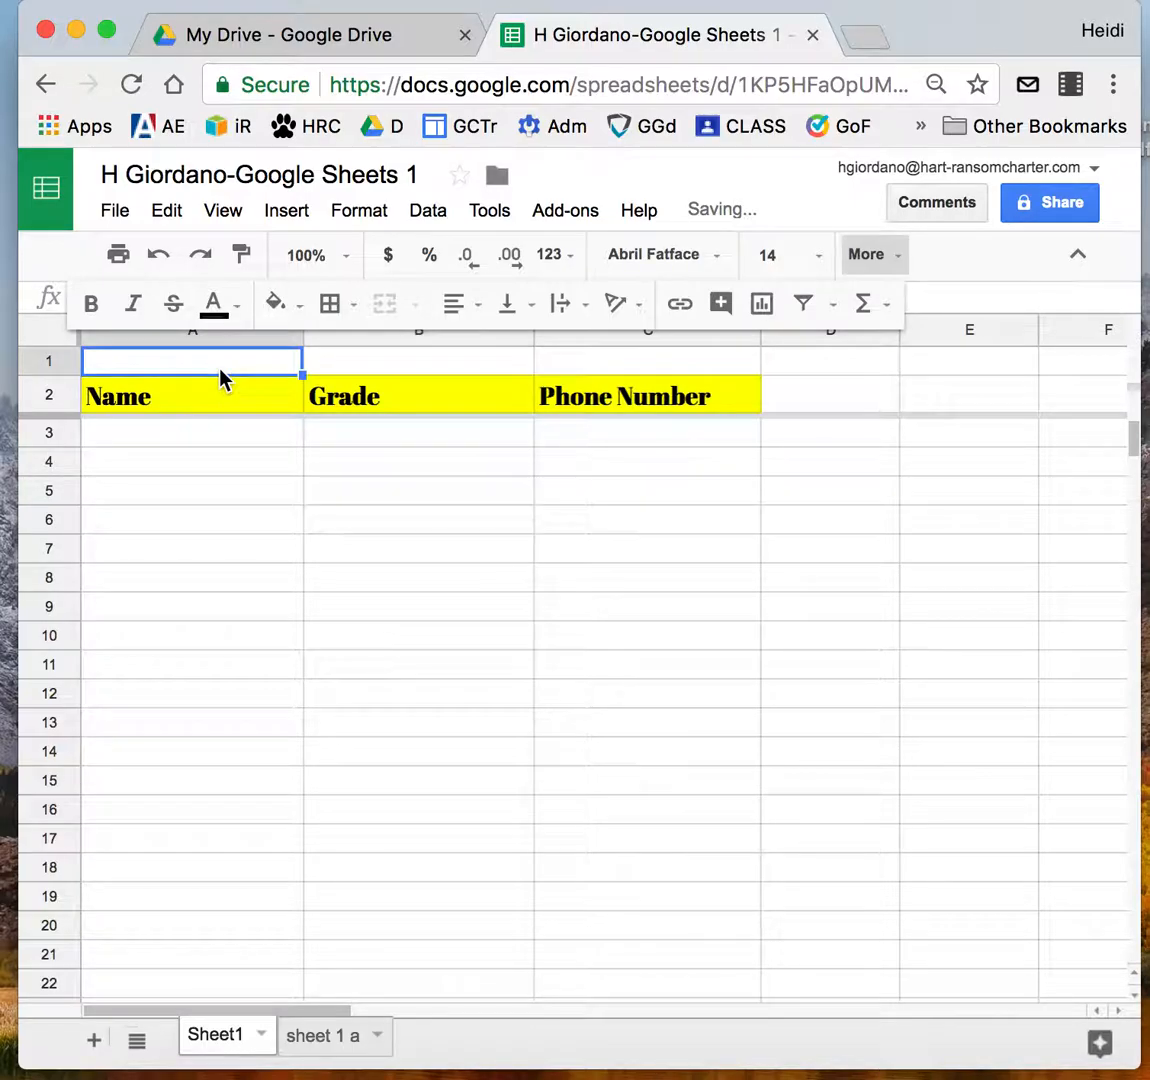
left_click(620, 364, "shift")
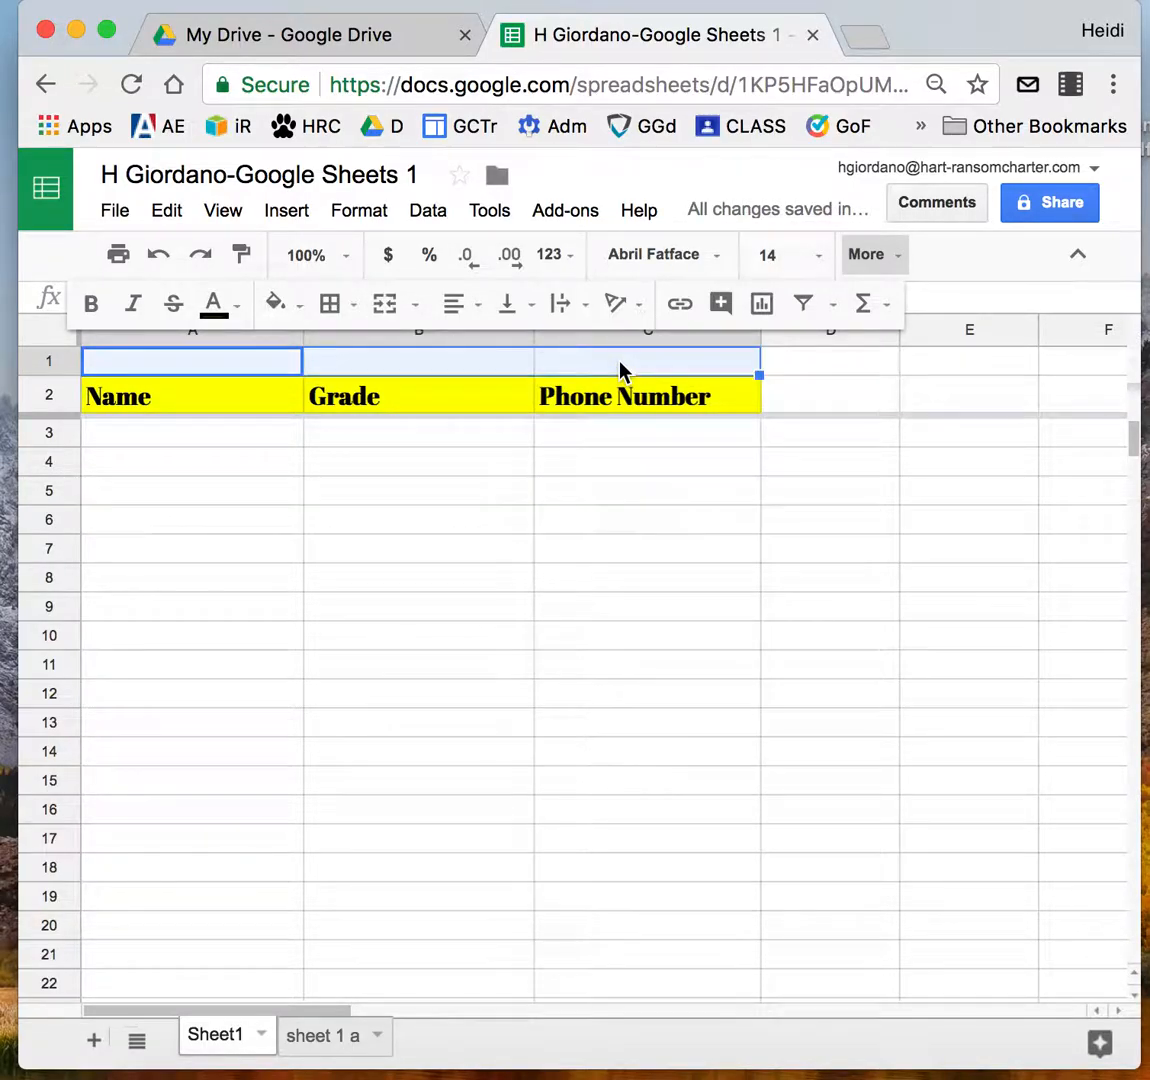
left_click(387, 307)
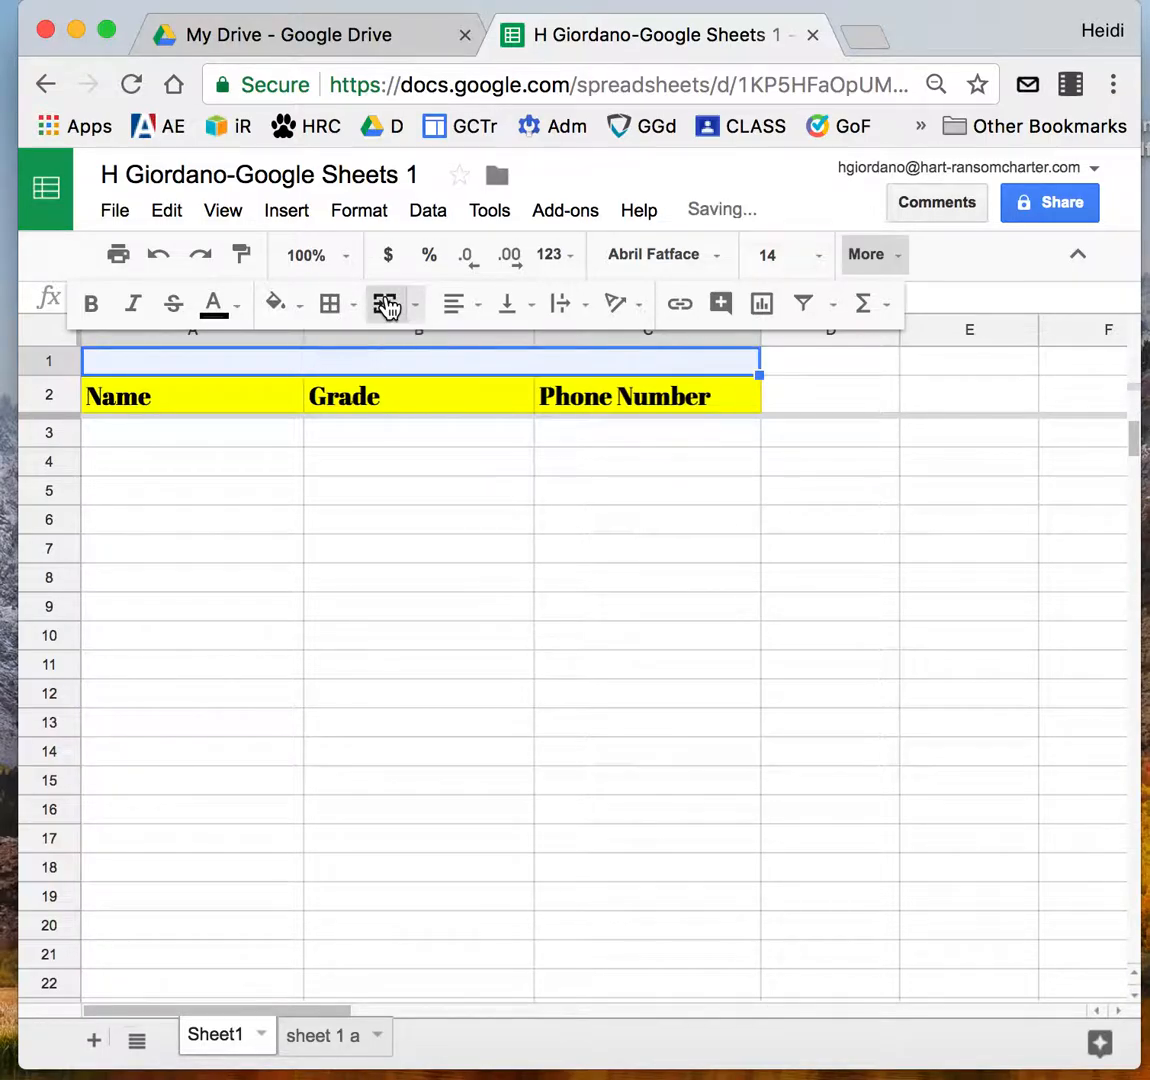
Step: Enter the title "Google Sheets 1" in the merged cell above the headers and make row 1 slightly taller
double_click(332, 362)
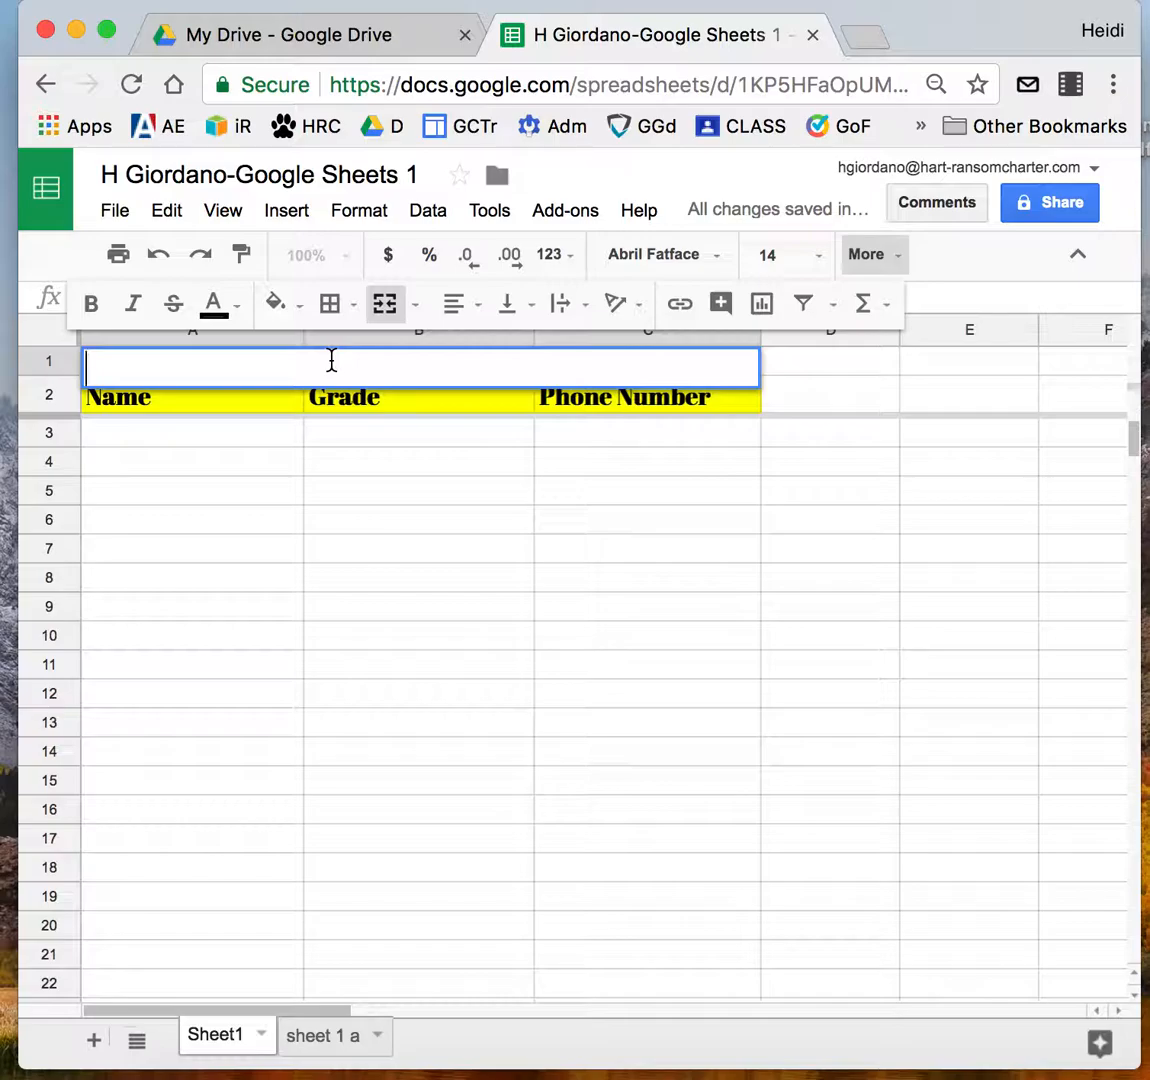
type("oogl")
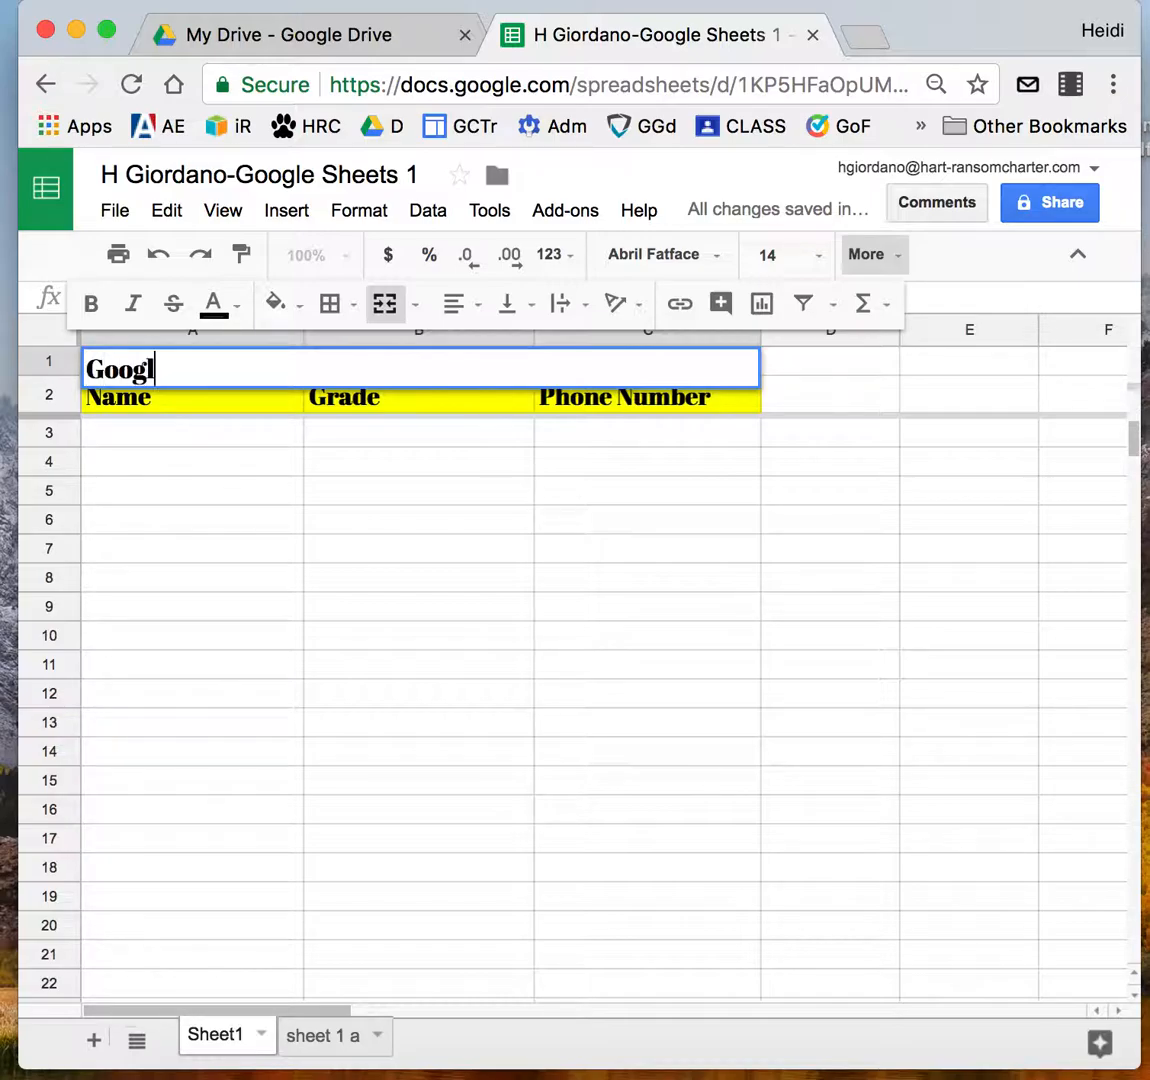
type("e Sheets 1")
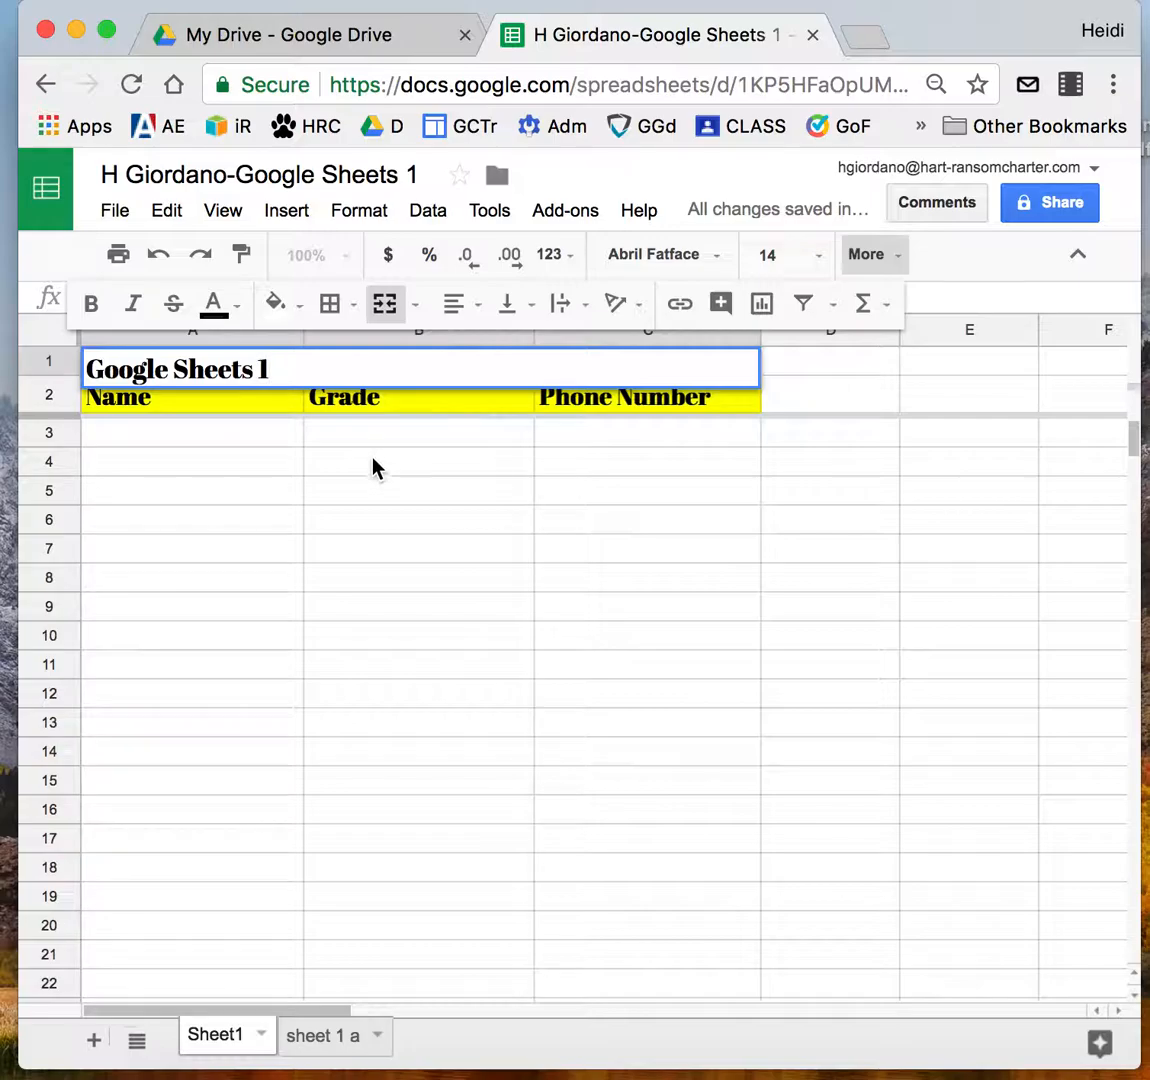
left_click(373, 467)
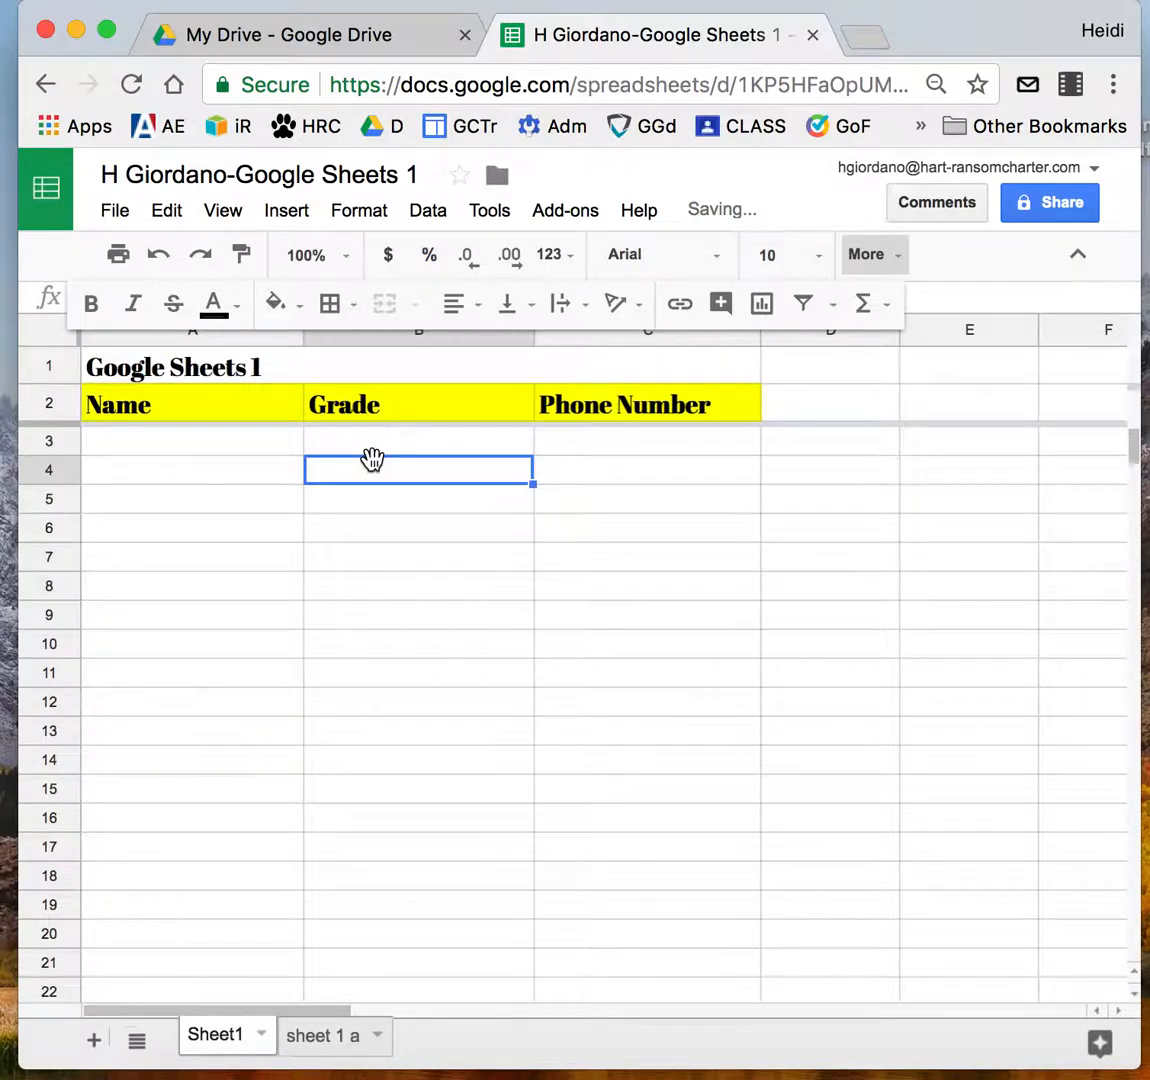
left_click_drag(47, 383, 50, 396)
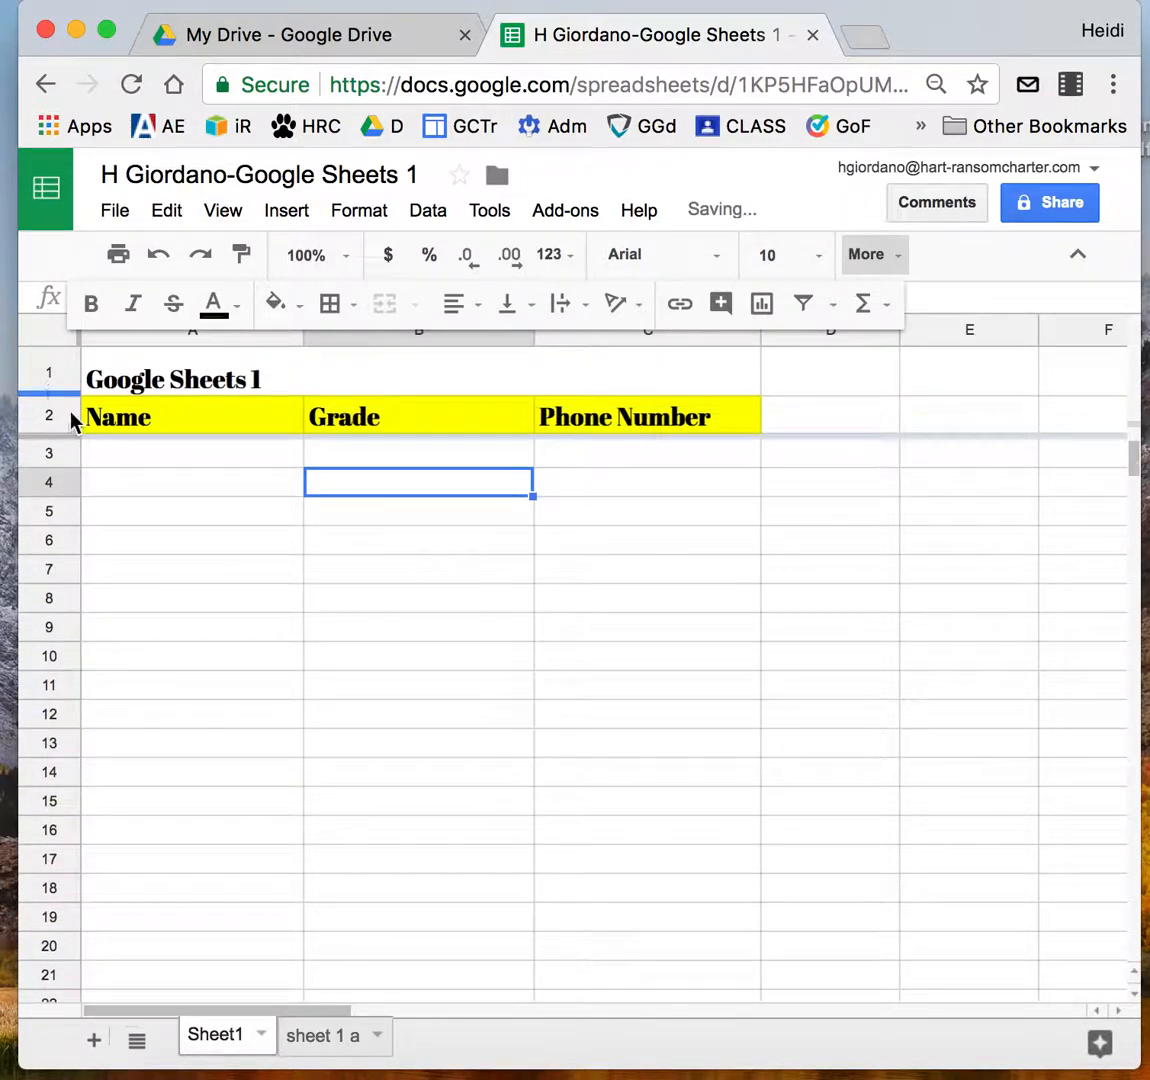
left_click(230, 515)
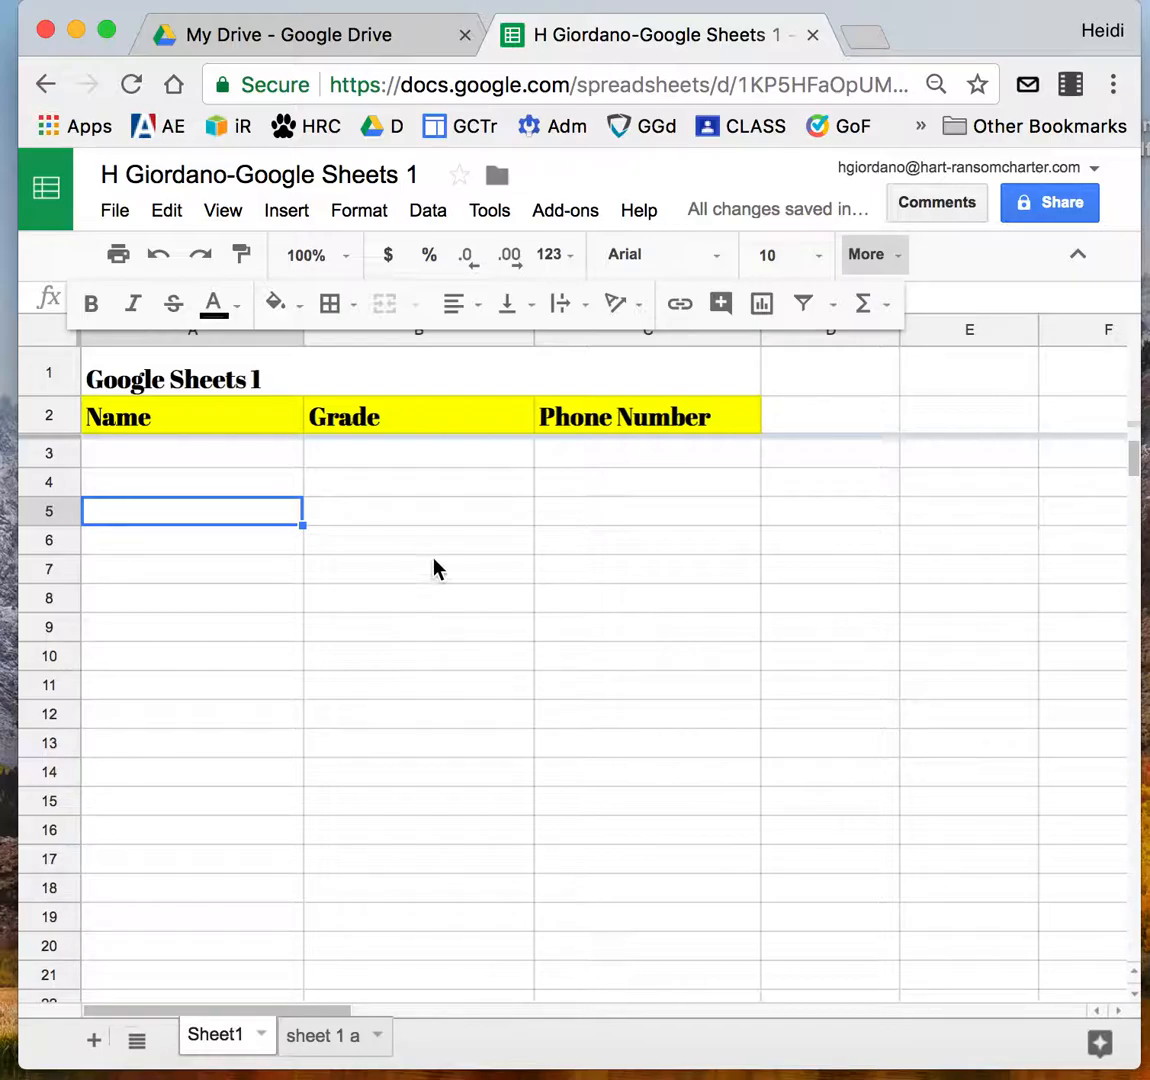
Step: Narrow column C to less than the Phone Number header's width and wrap that header's text within cell C2
left_click(608, 424)
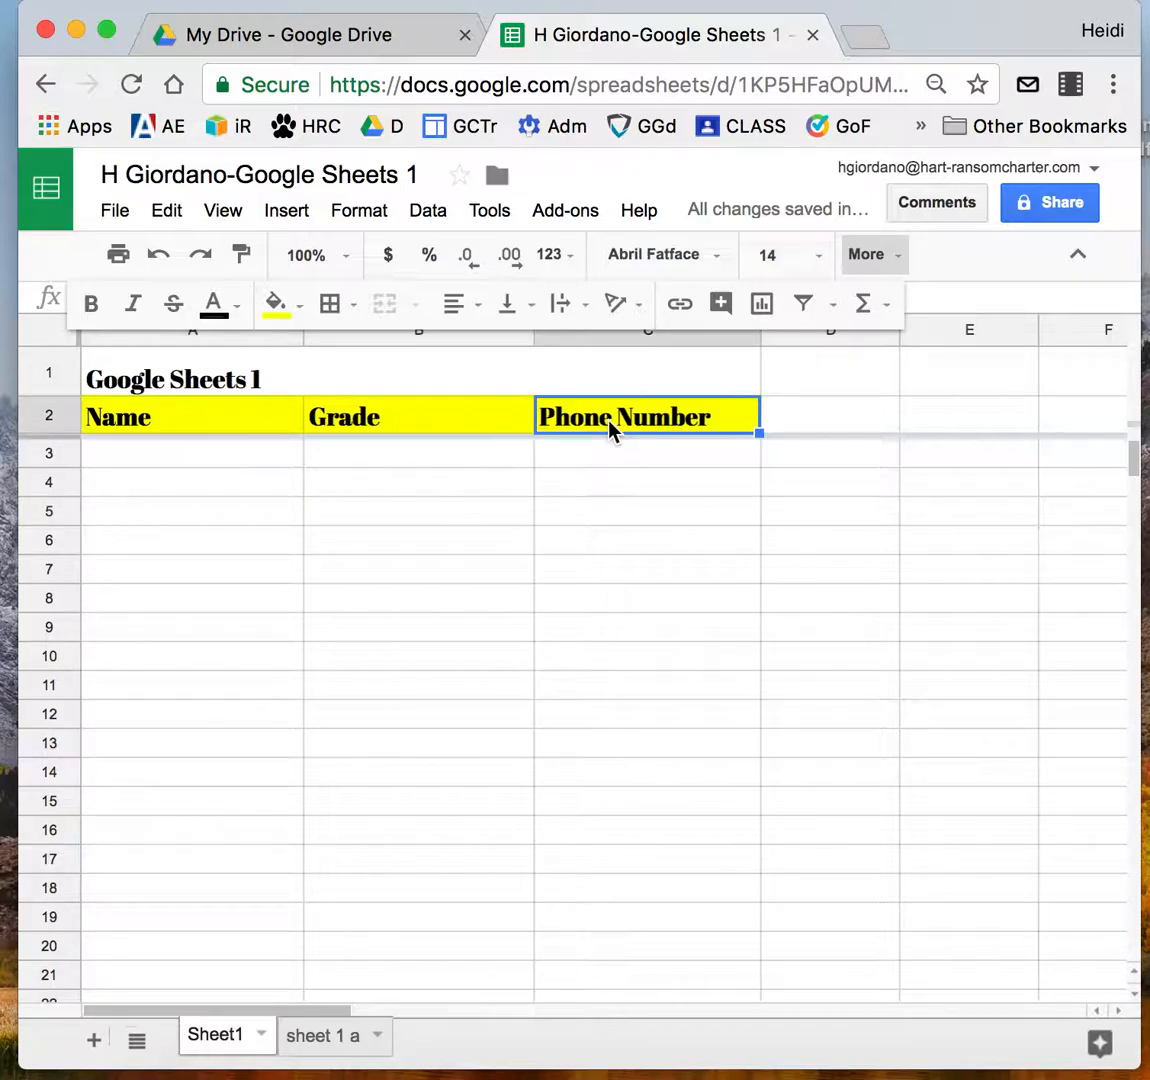
left_click_drag(761, 339, 684, 340)
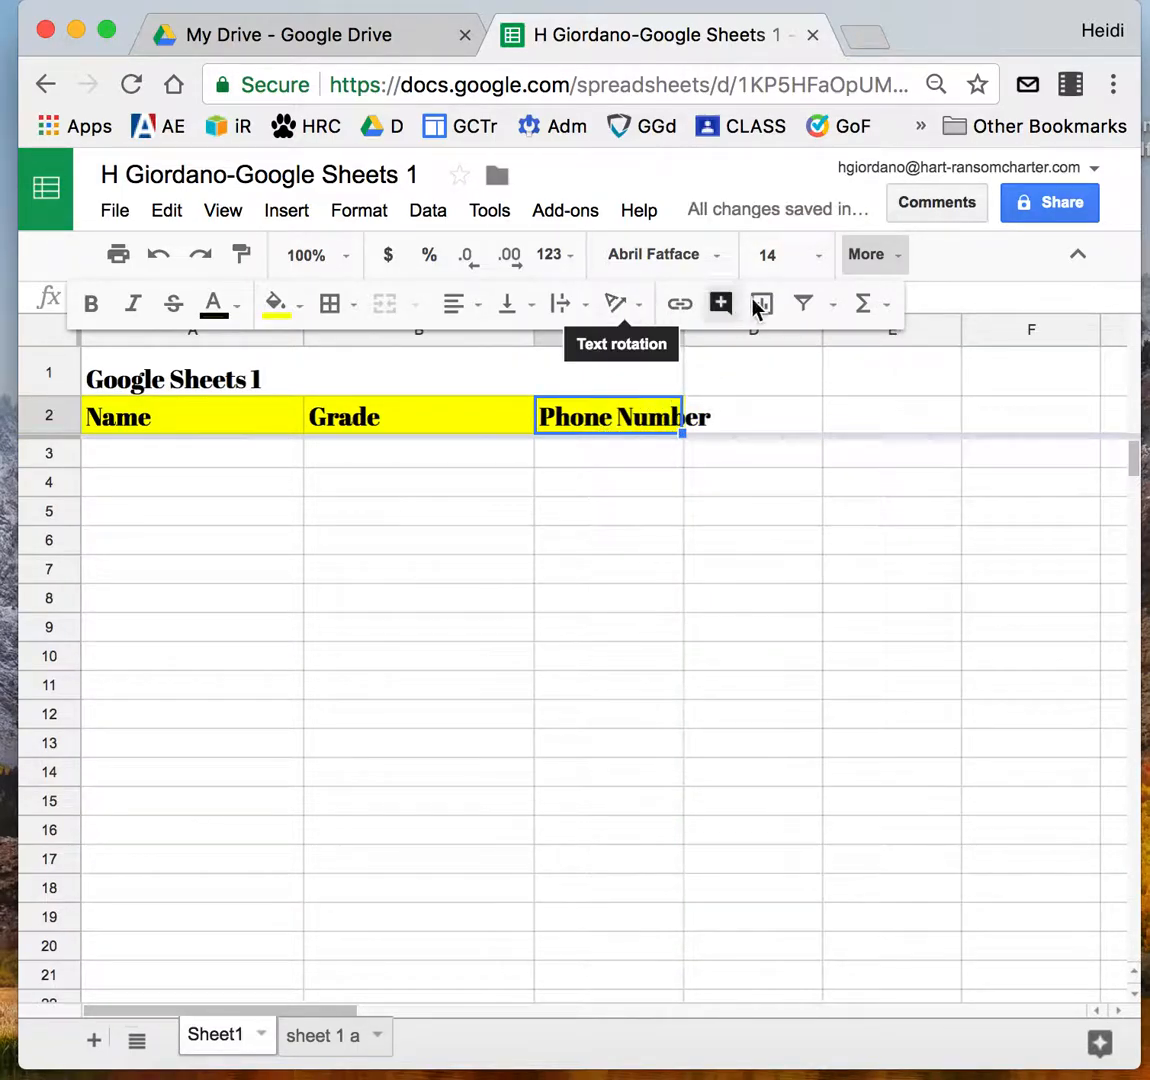
left_click(566, 303)
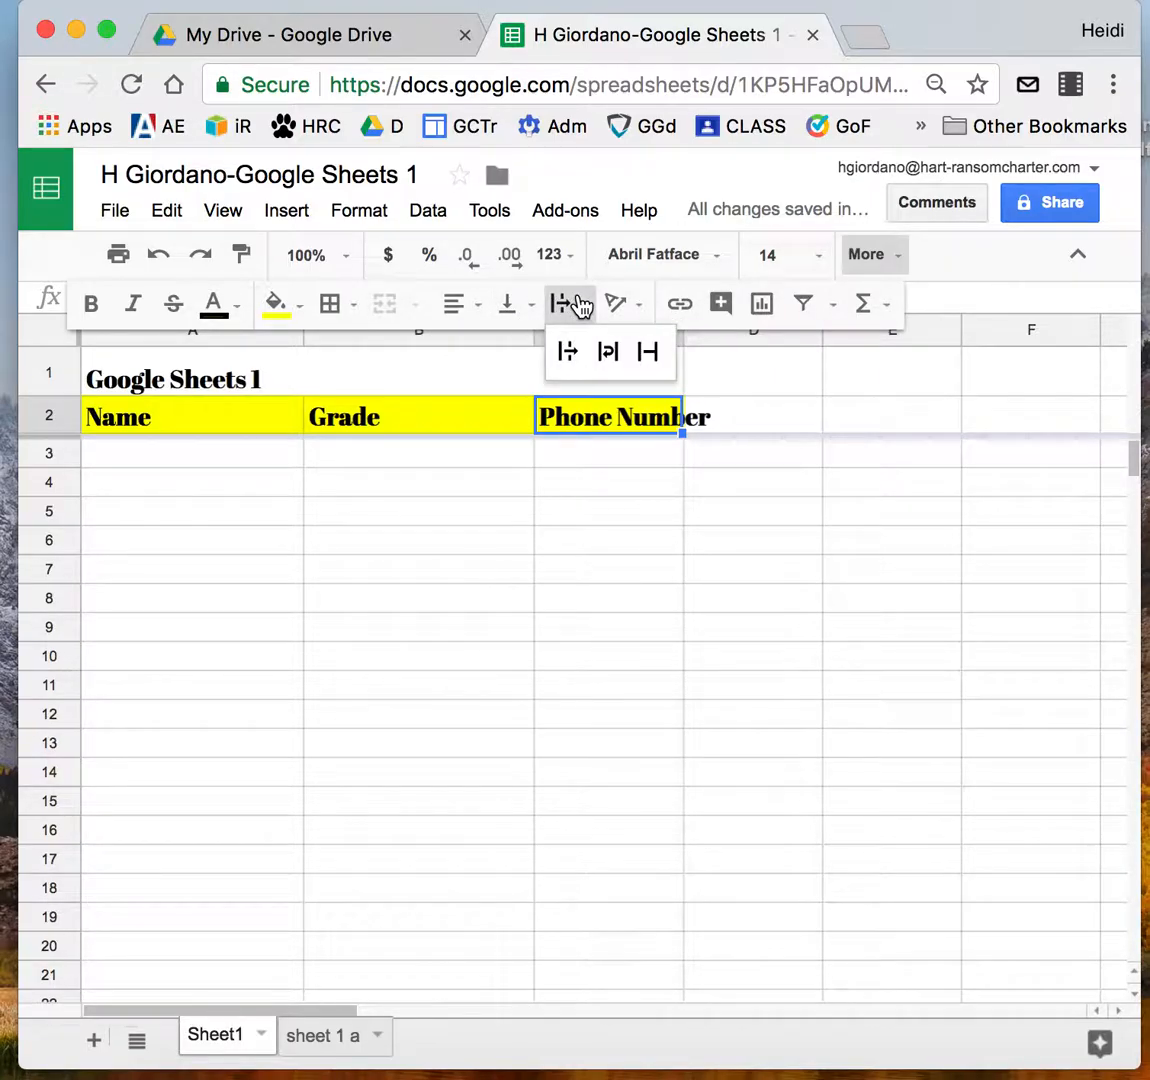
left_click(608, 352)
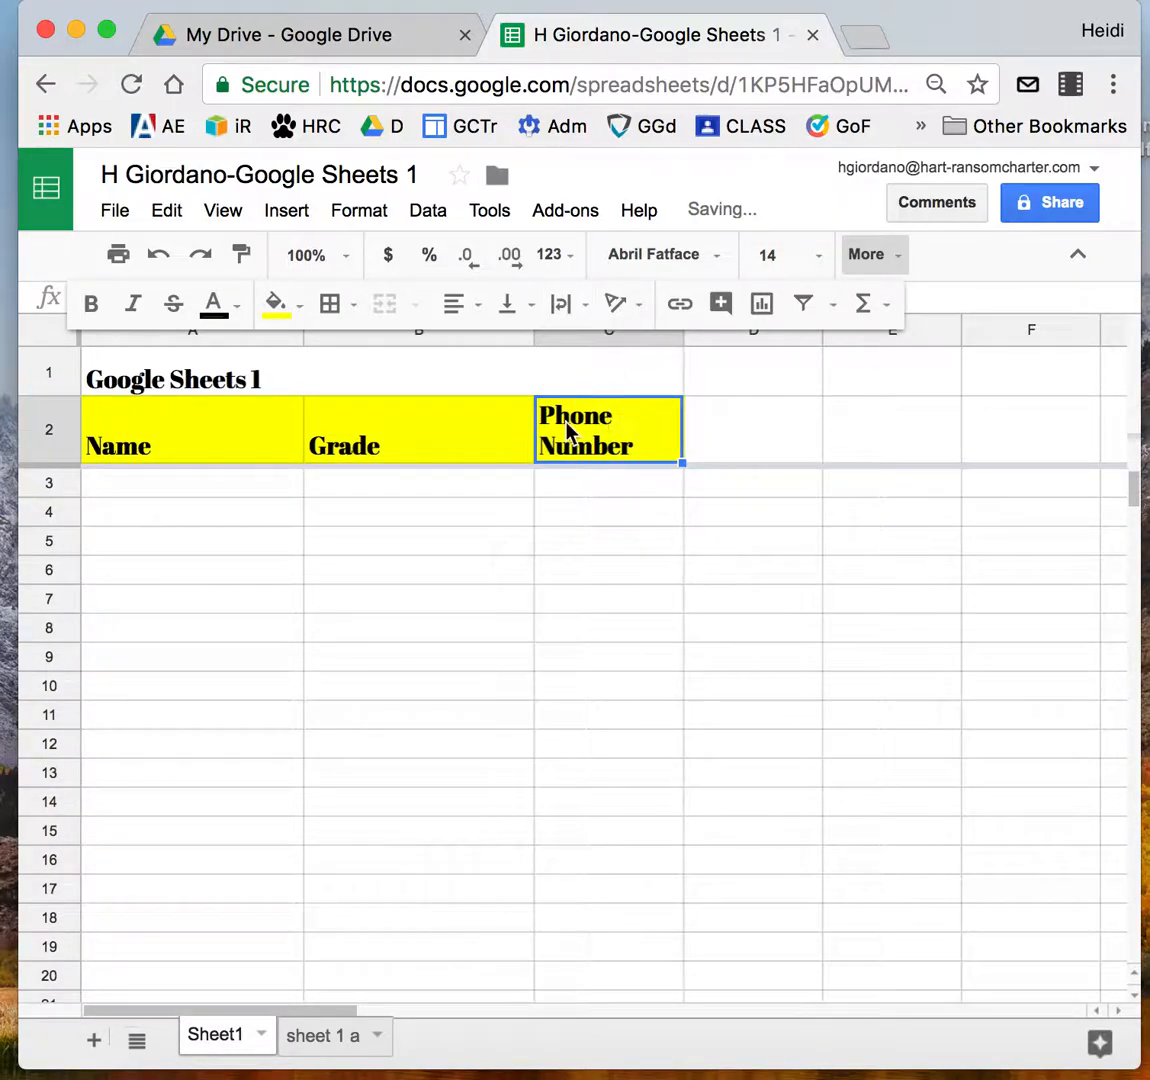
Step: Align the Grade header in cell B2 vertically to the middle
left_click(446, 432)
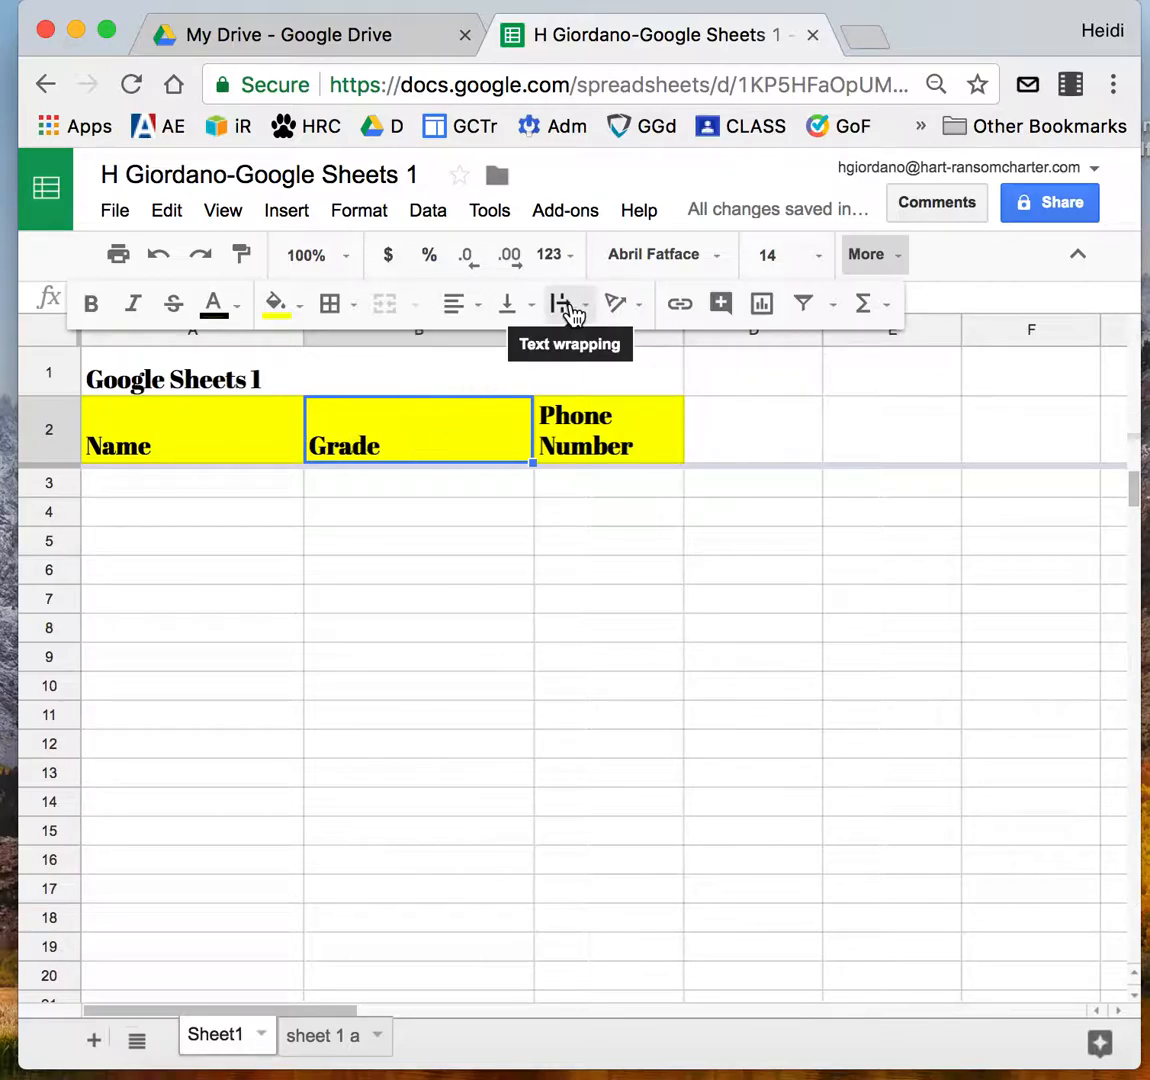
left_click(510, 308)
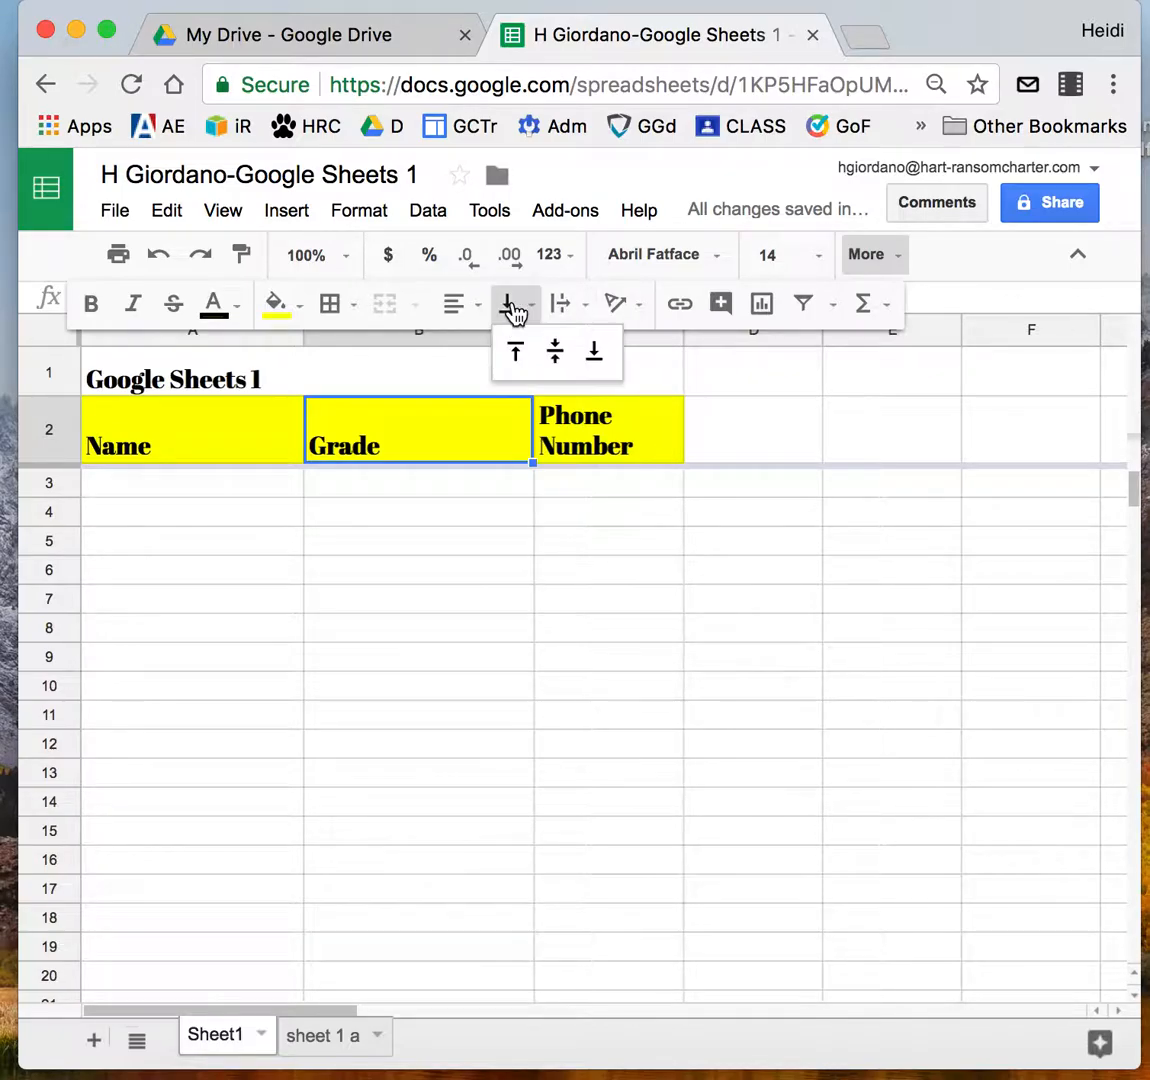
left_click(556, 352)
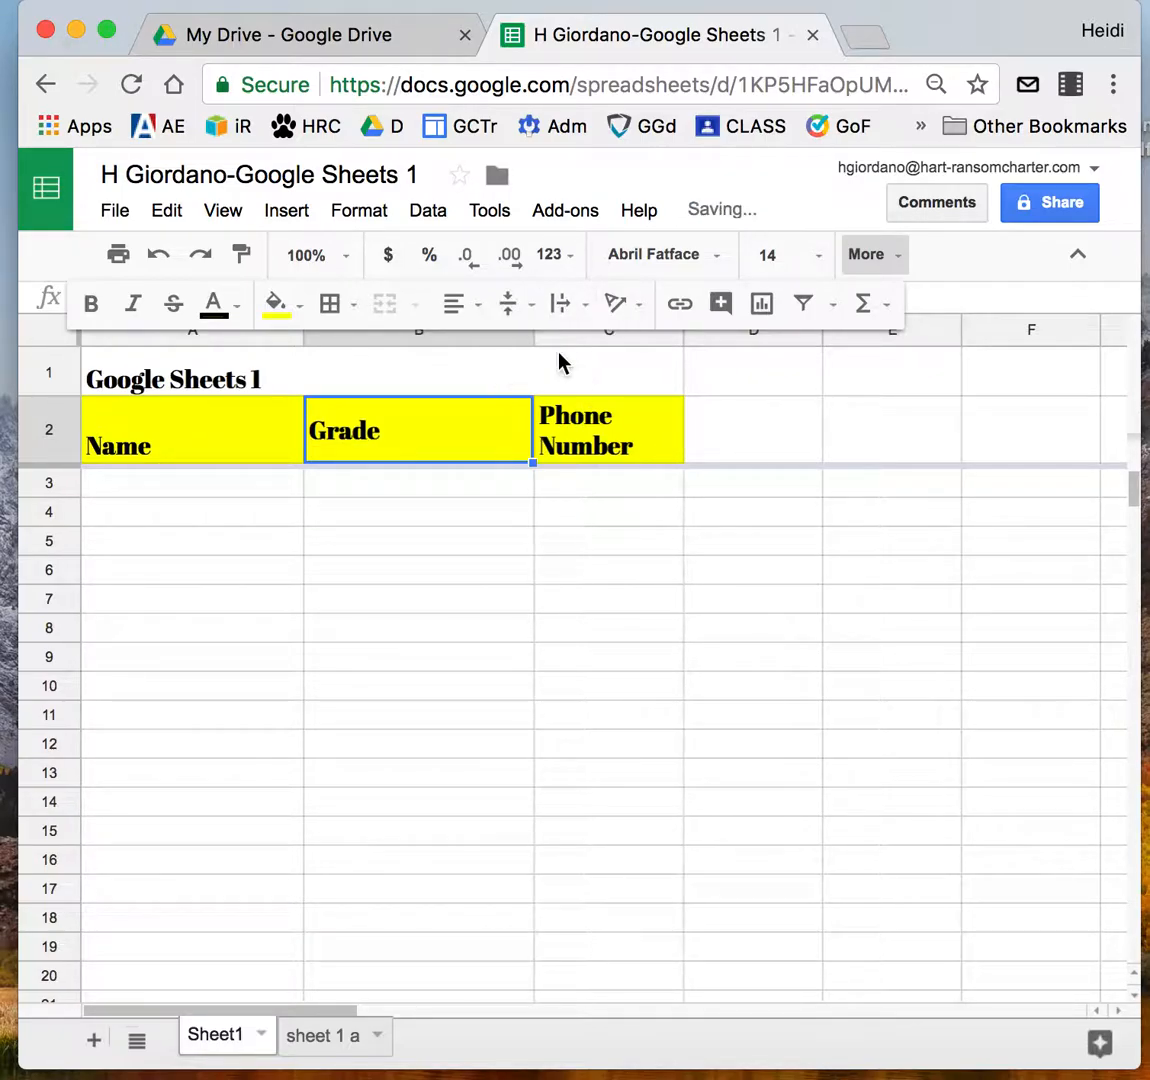
Step: Align the Name header in cell A2 vertically to the middle and center it horizontally
left_click(218, 447)
left_click(510, 306)
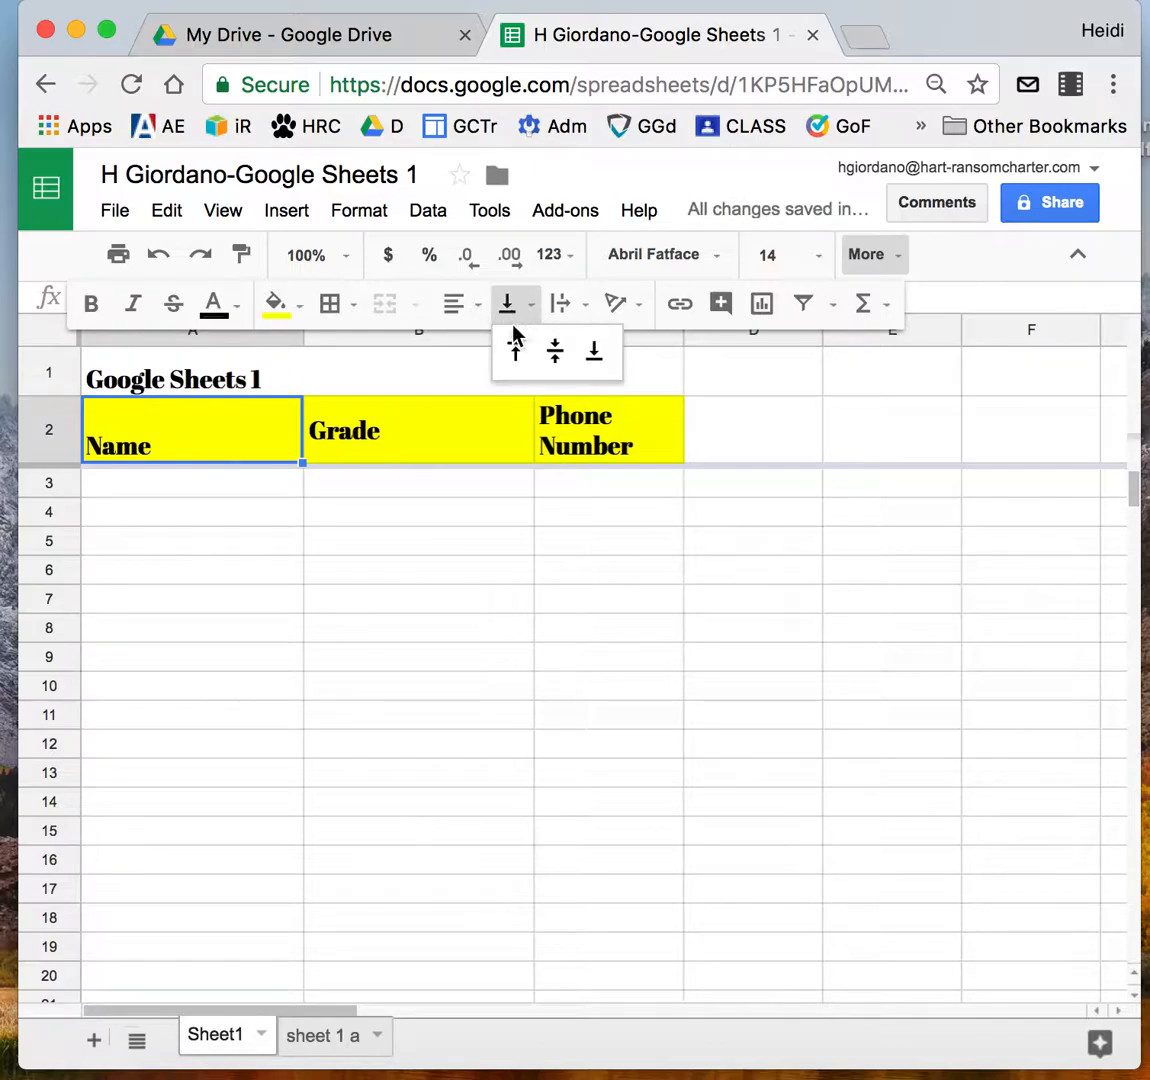
left_click(556, 360)
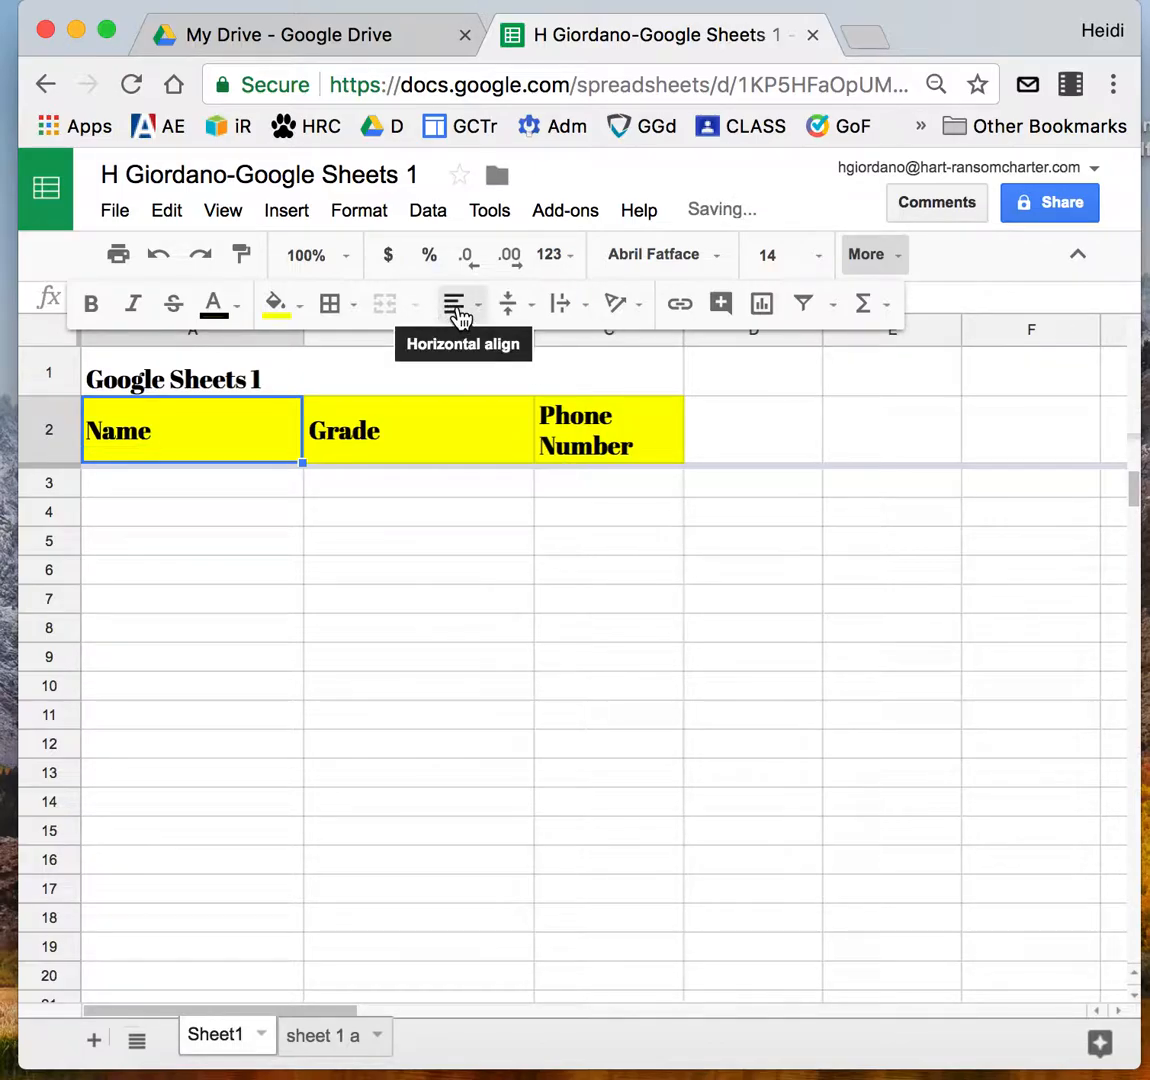
left_click(456, 308)
left_click(502, 350)
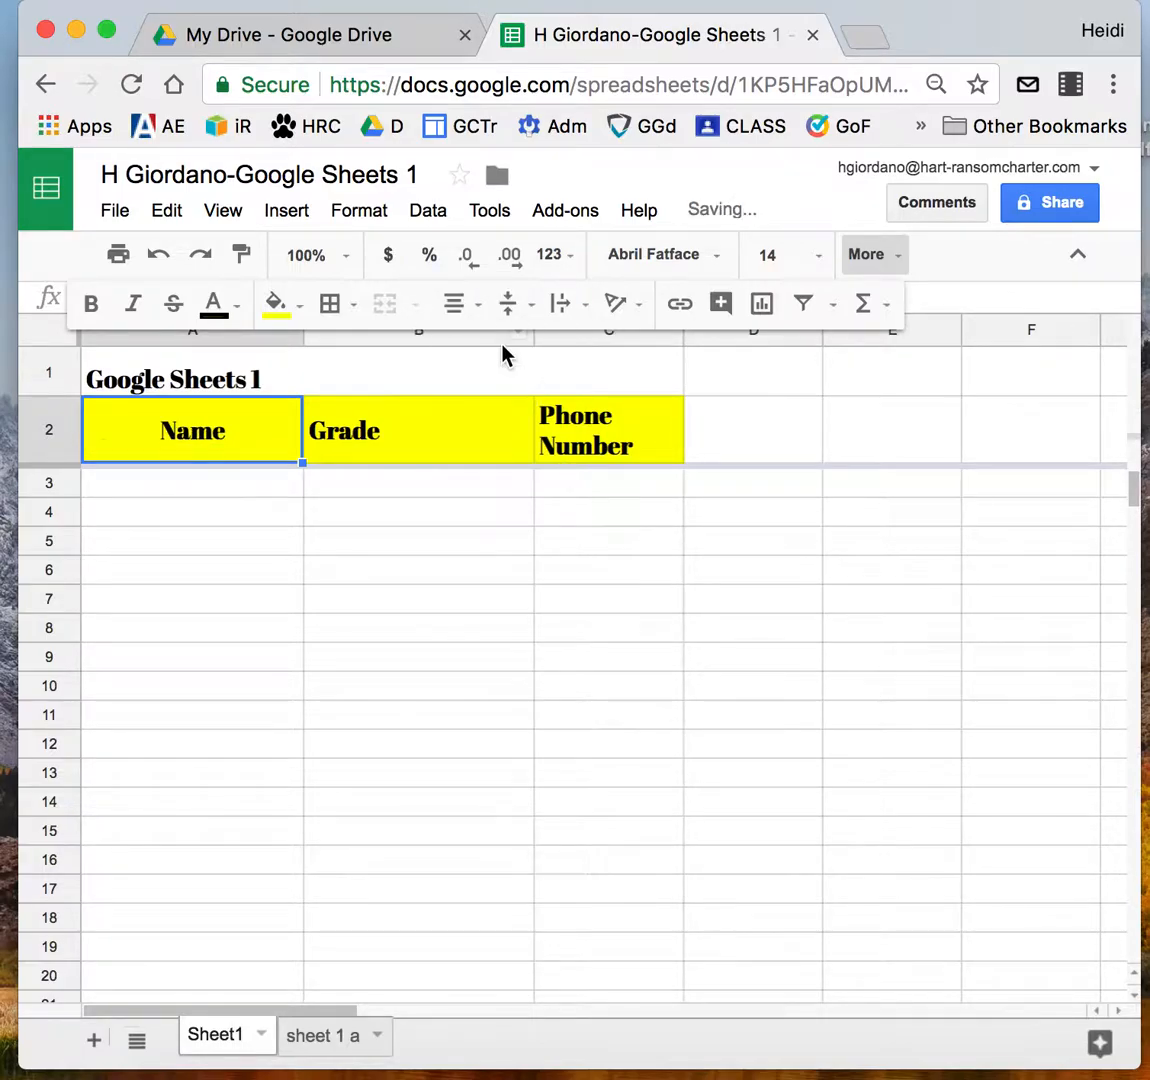
Step: Center the Grade header in cell B2 horizontally
left_click(420, 428)
left_click(456, 306)
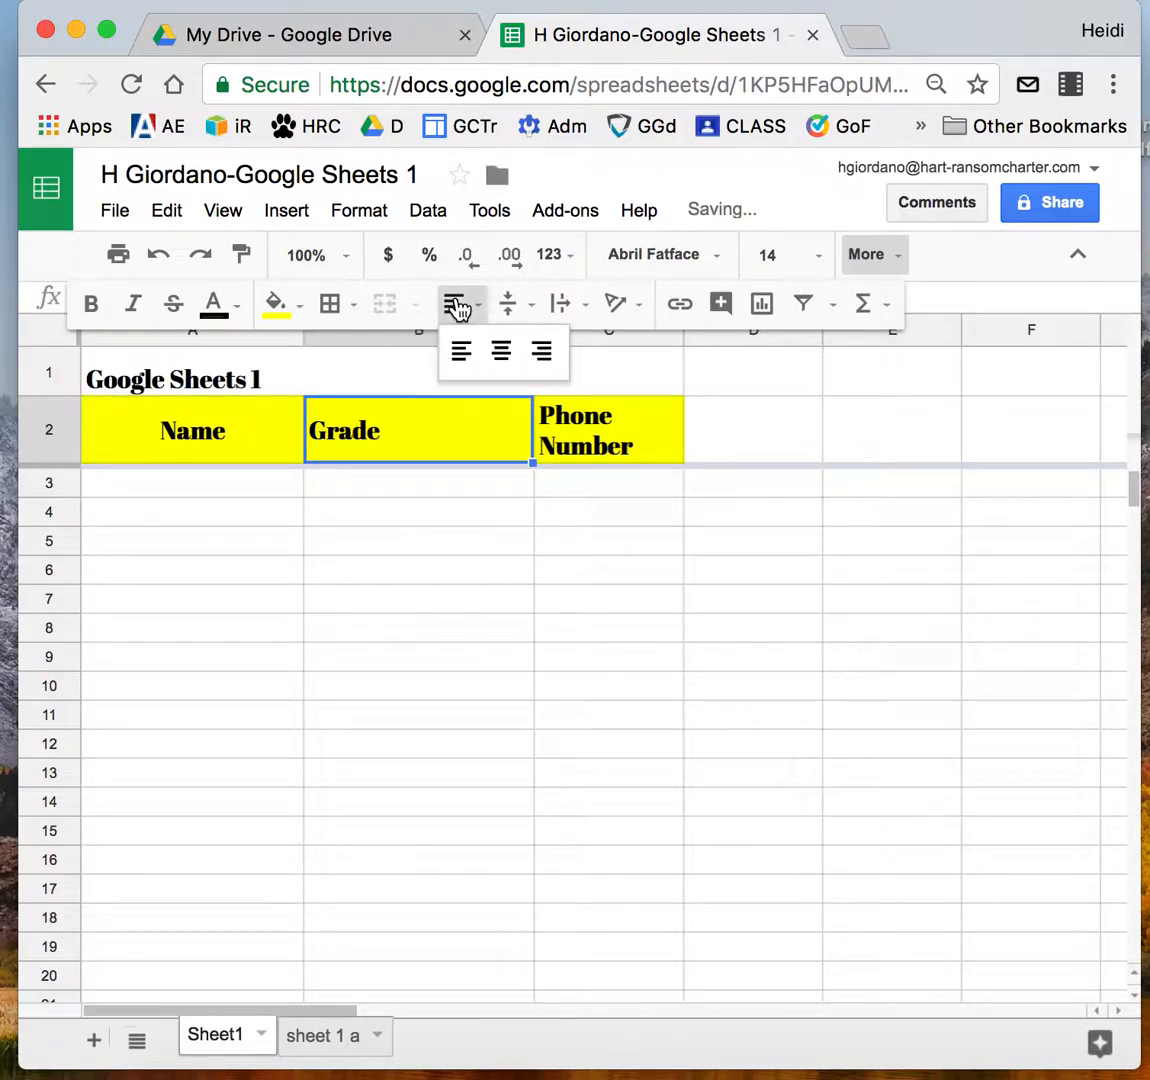
left_click(503, 355)
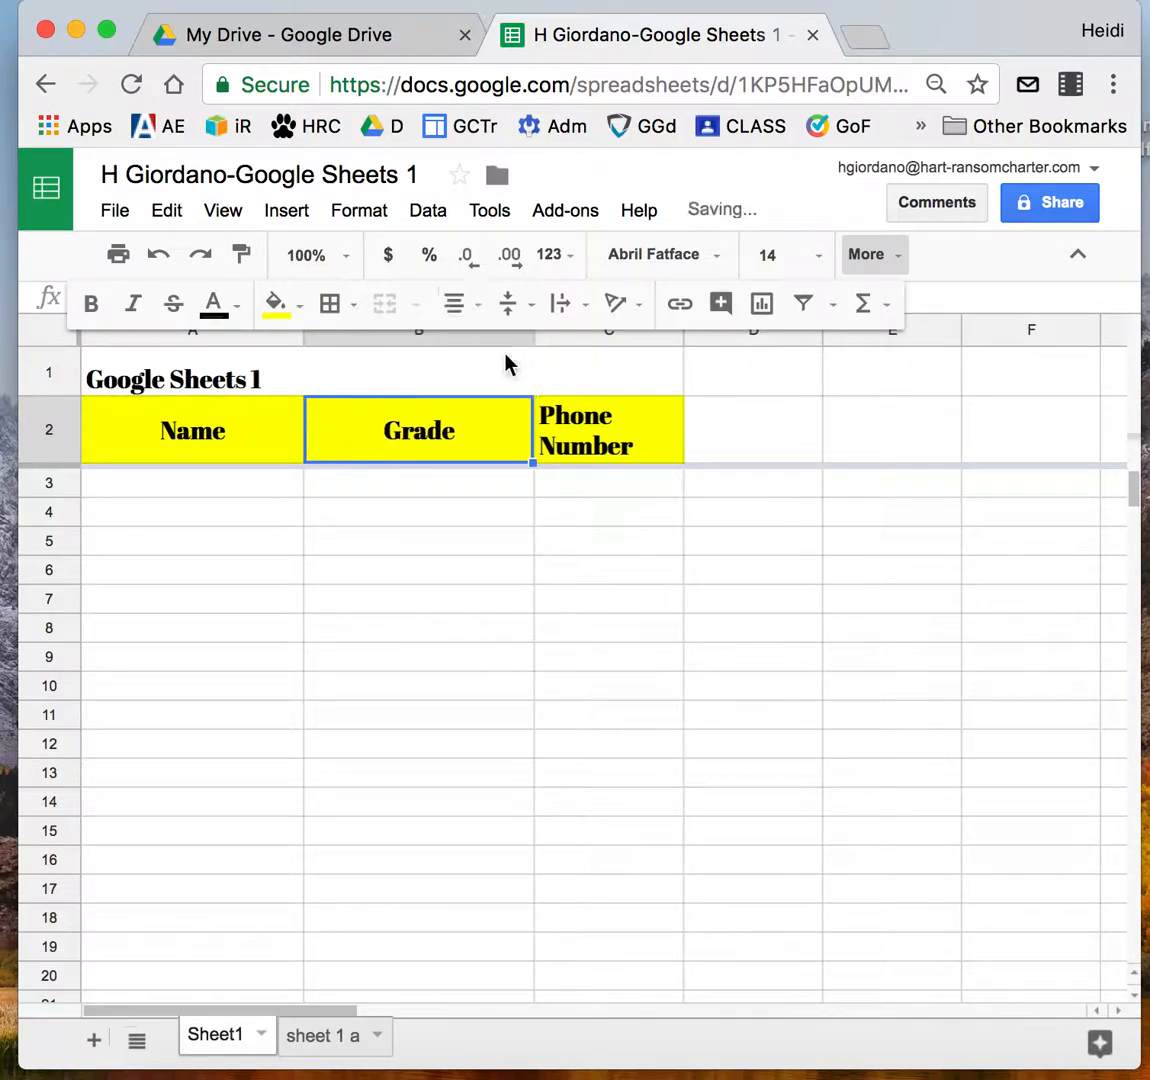
left_click(552, 570)
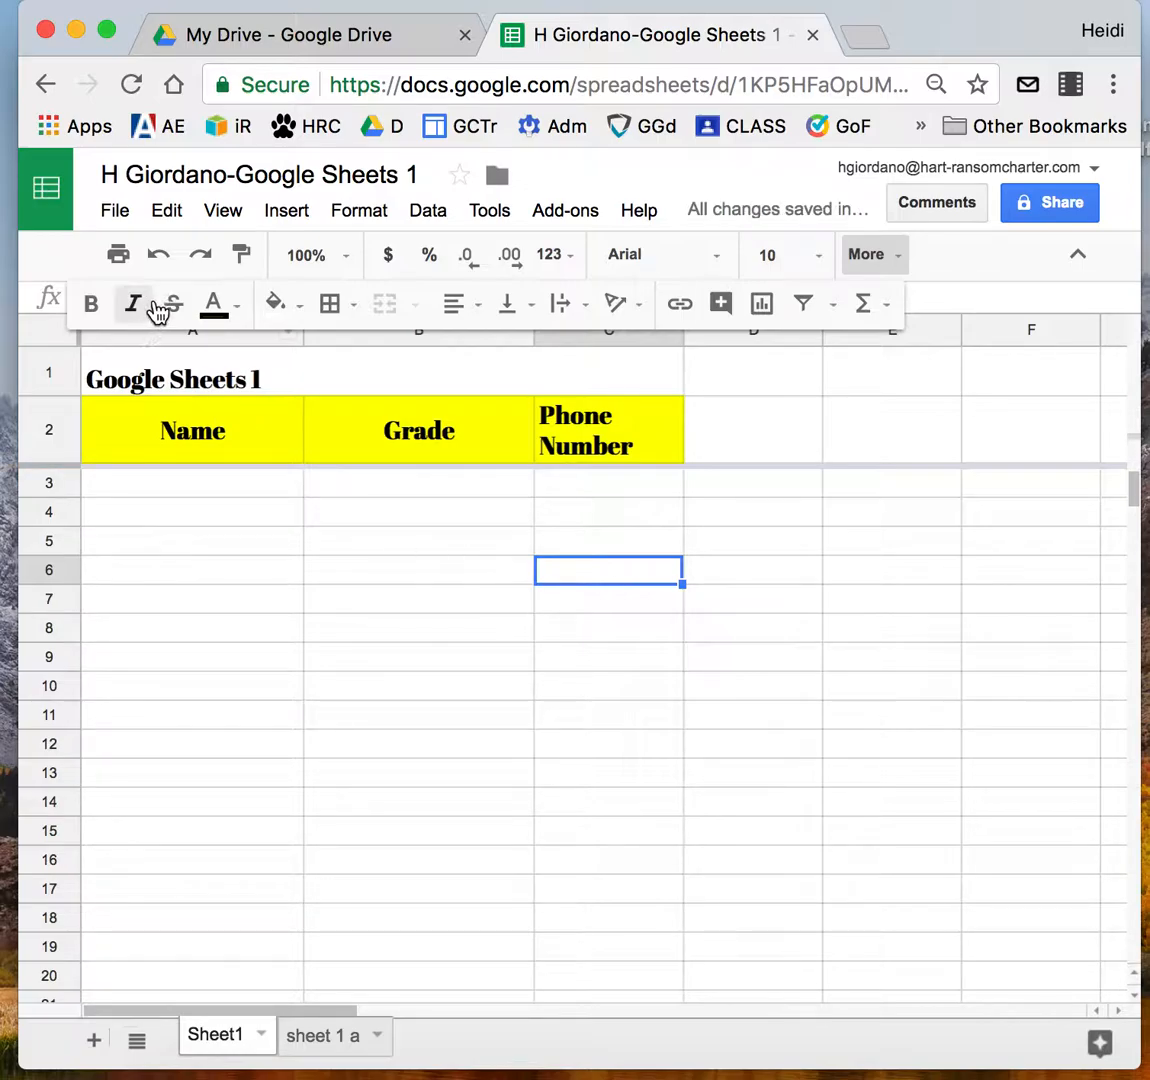
Step: Examine the file formats offered for downloading the spreadsheet, without downloading it
left_click(185, 511)
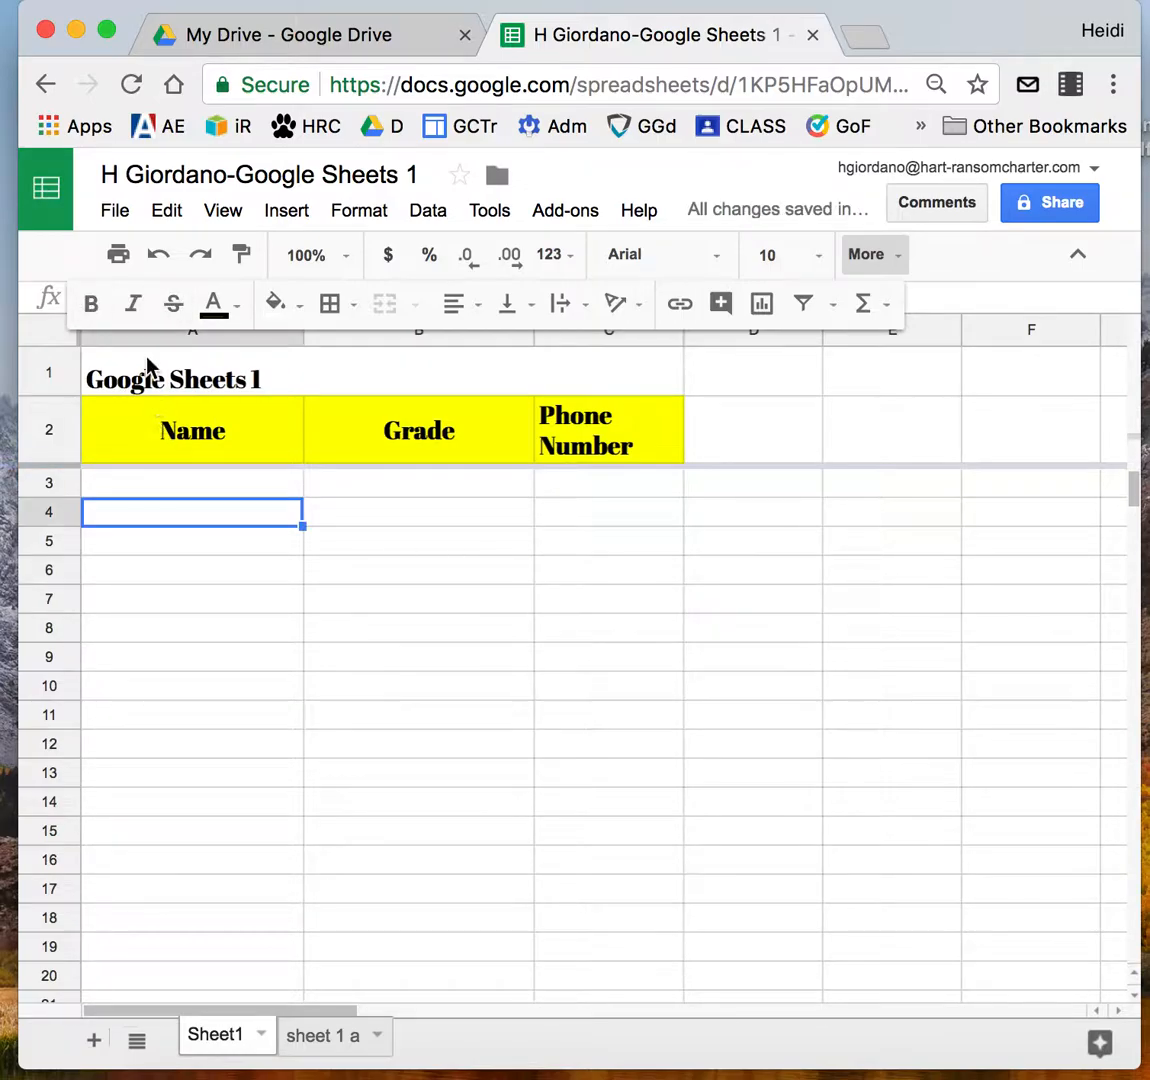
left_click(117, 216)
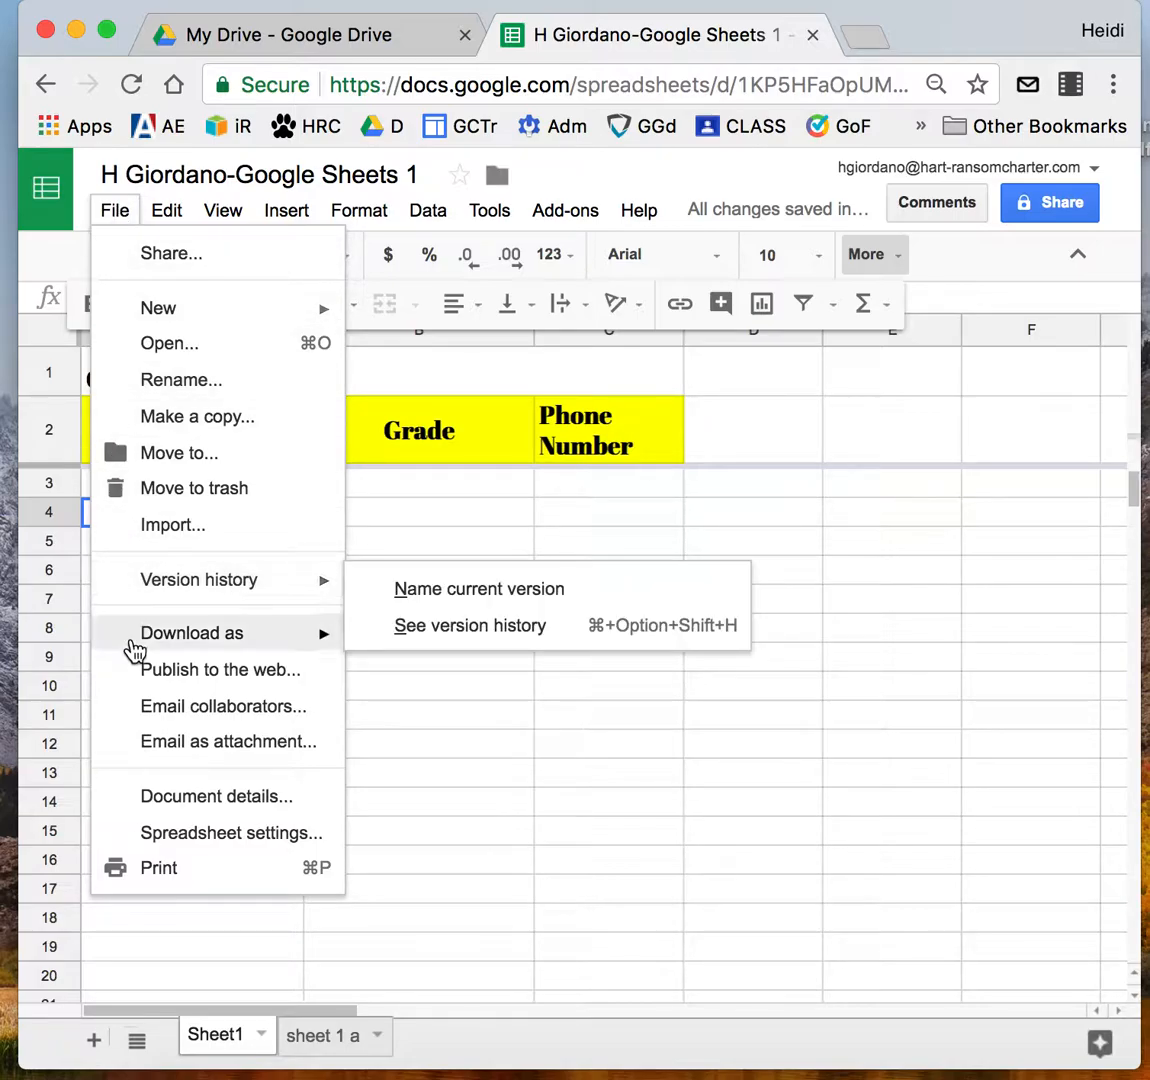
mouse_move(134, 650)
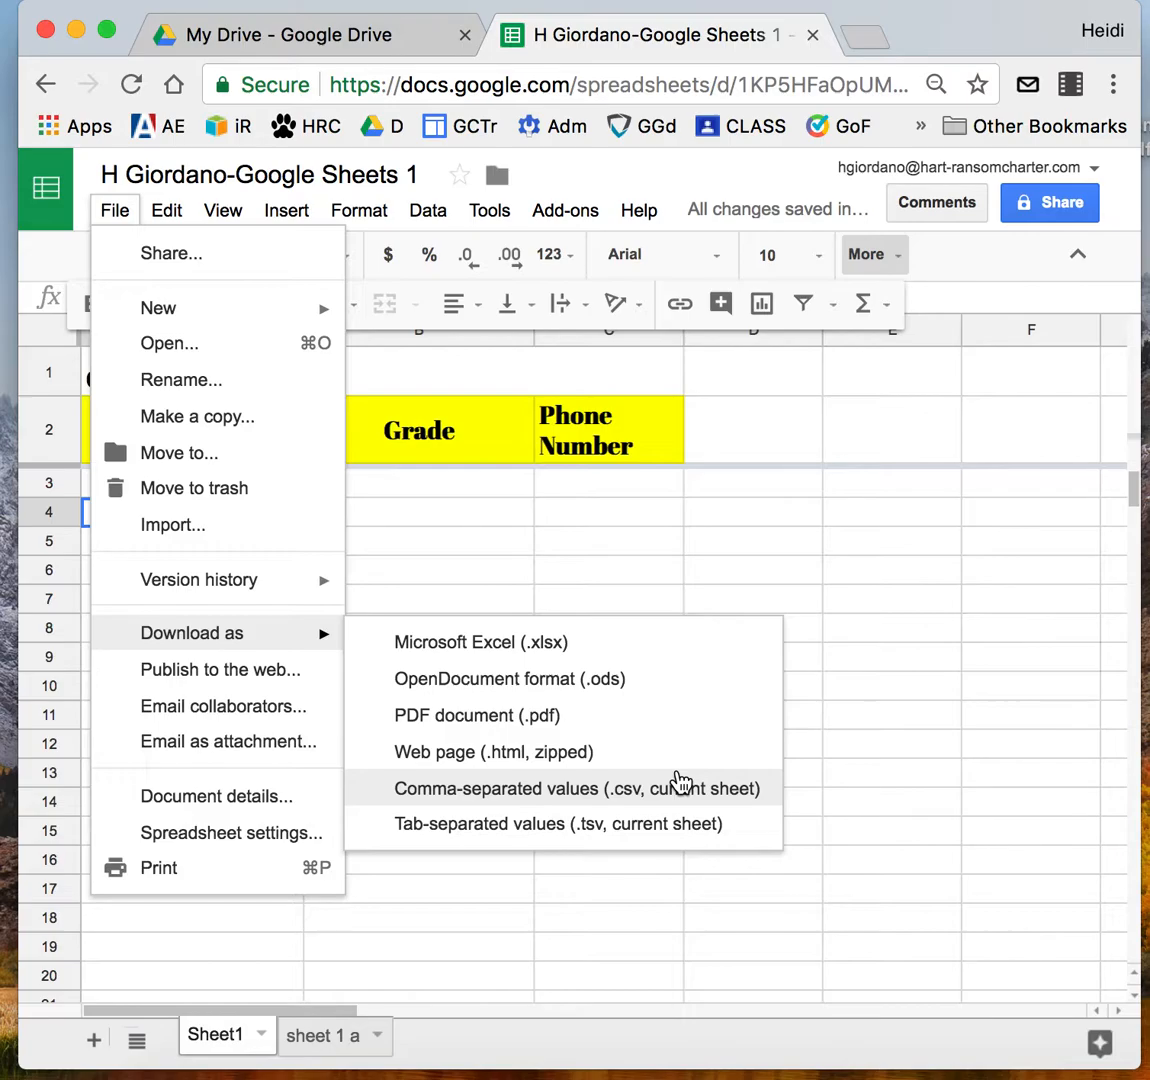
left_click(862, 703)
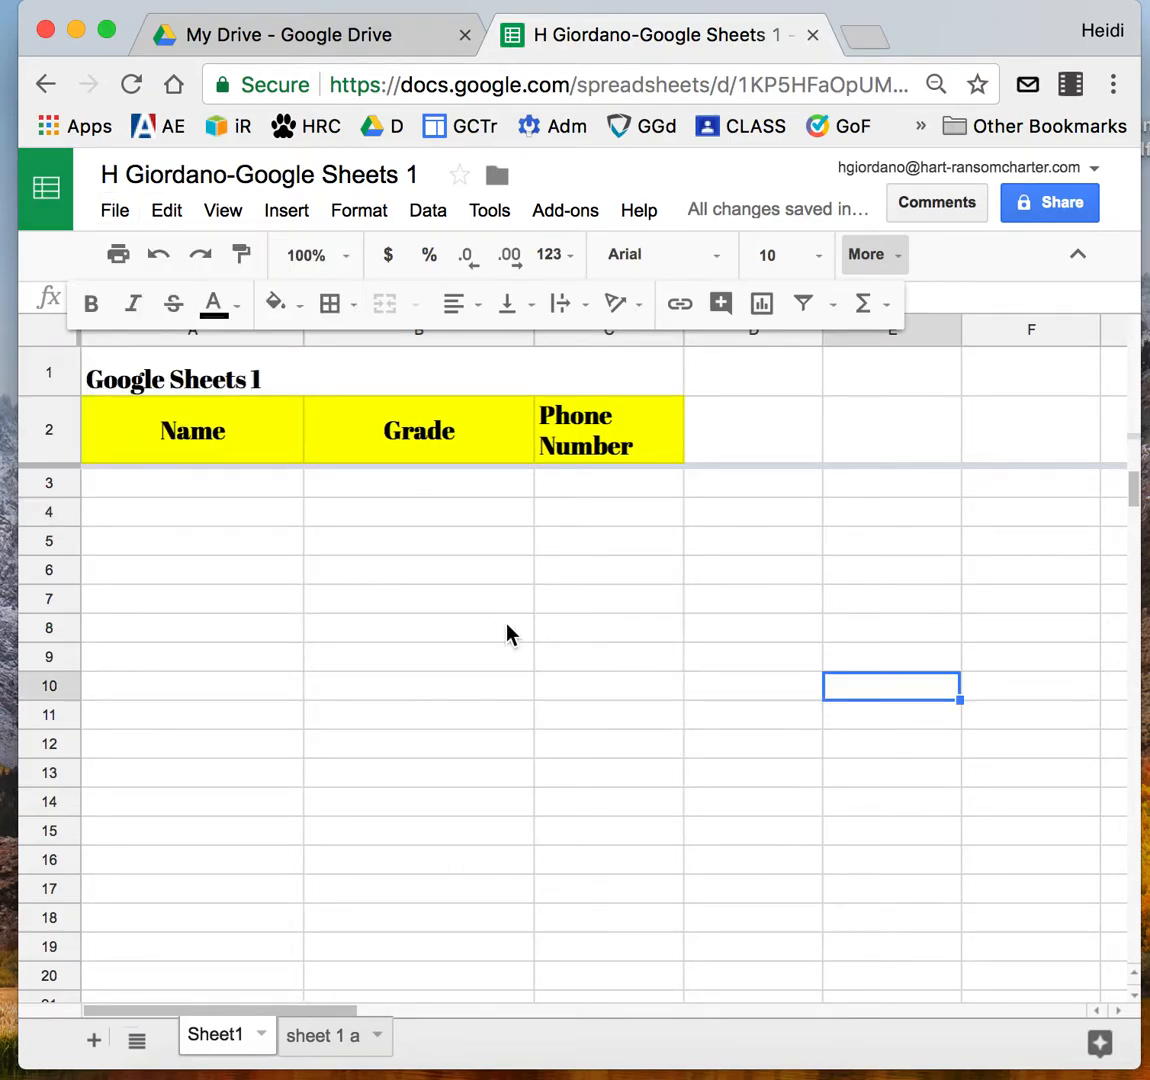